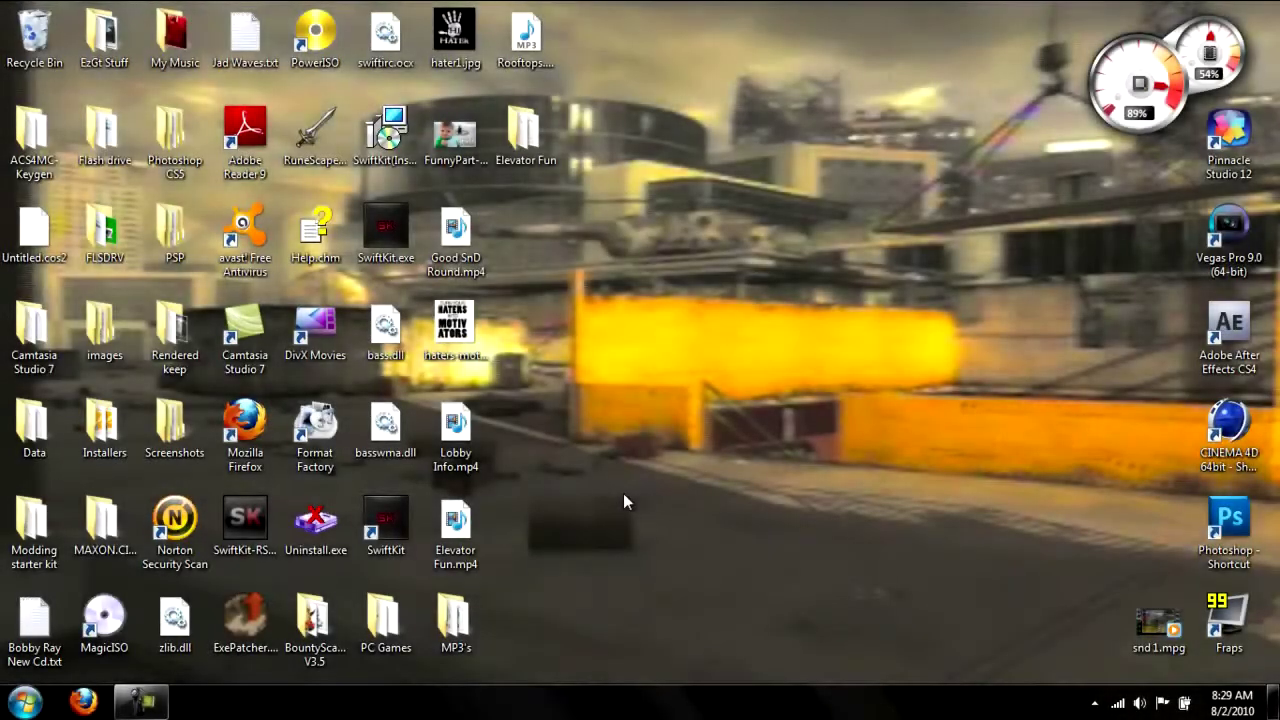
# Step: Launch CINEMA 4D 64bit and set the render output resolution to 1280 x 720 HDTV
pyautogui.click(1226, 428)
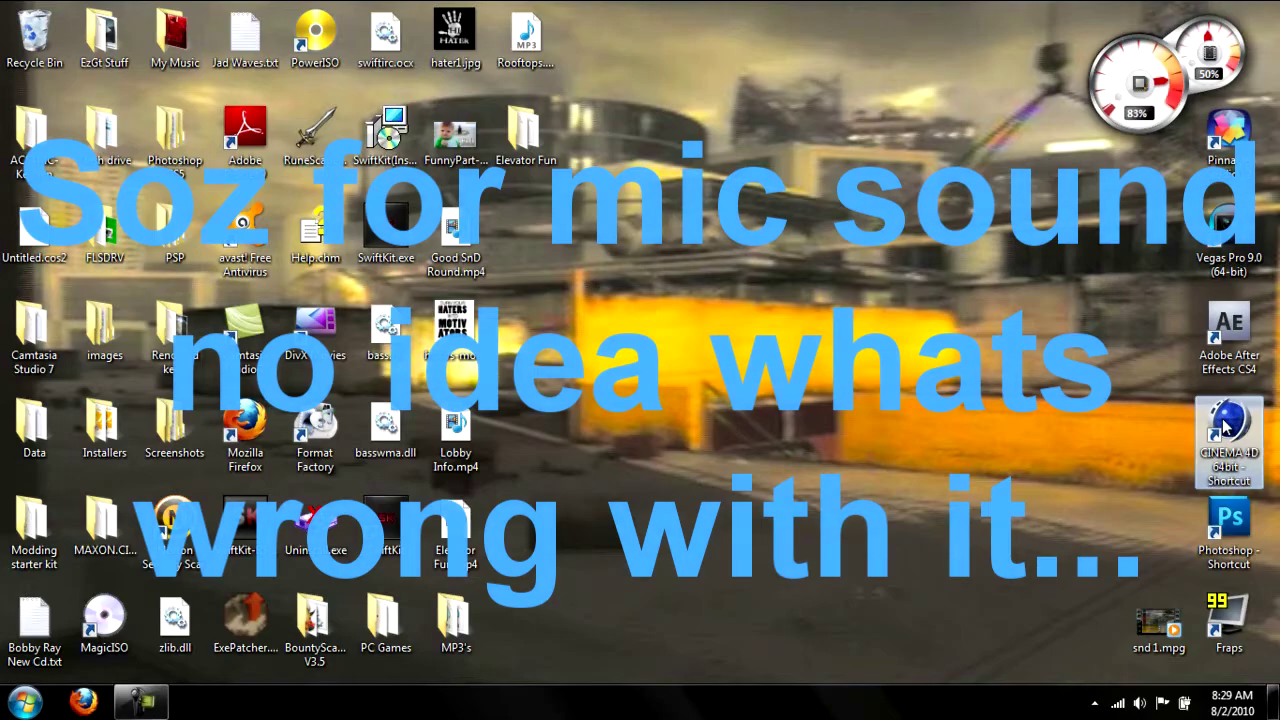
pyautogui.doubleClick(1226, 428)
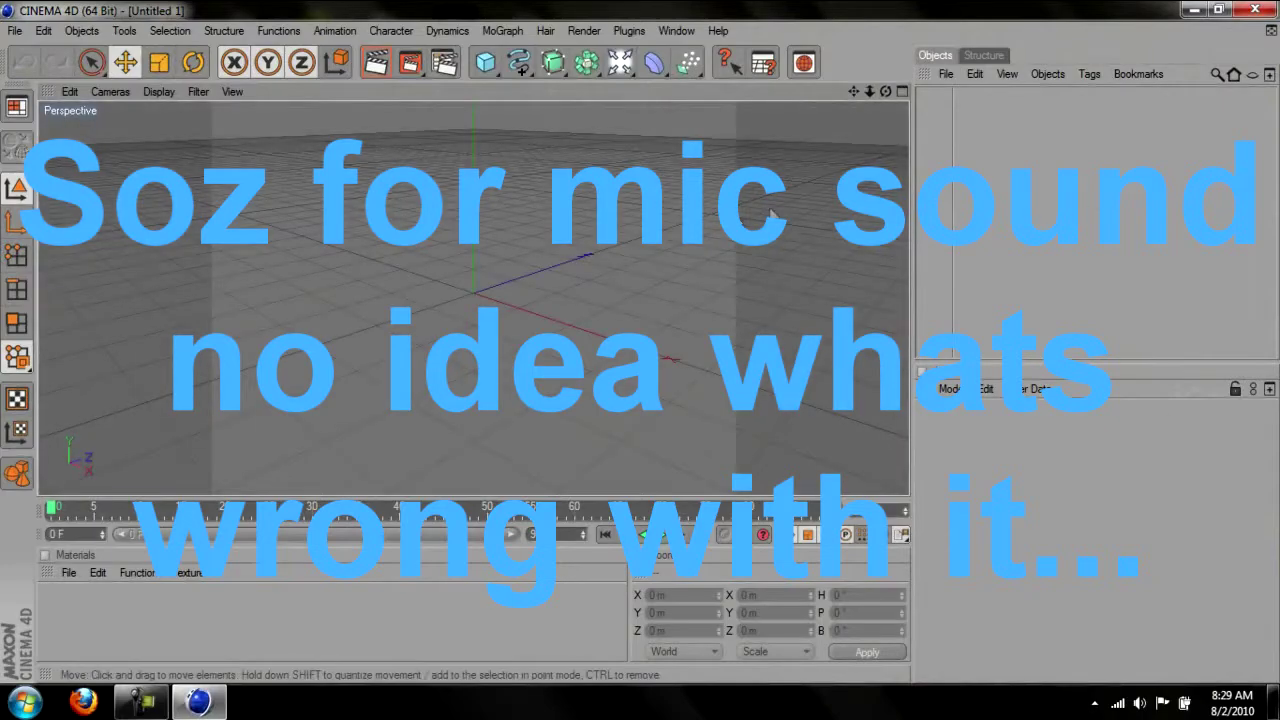
pyautogui.click(446, 63)
pyautogui.click(293, 79)
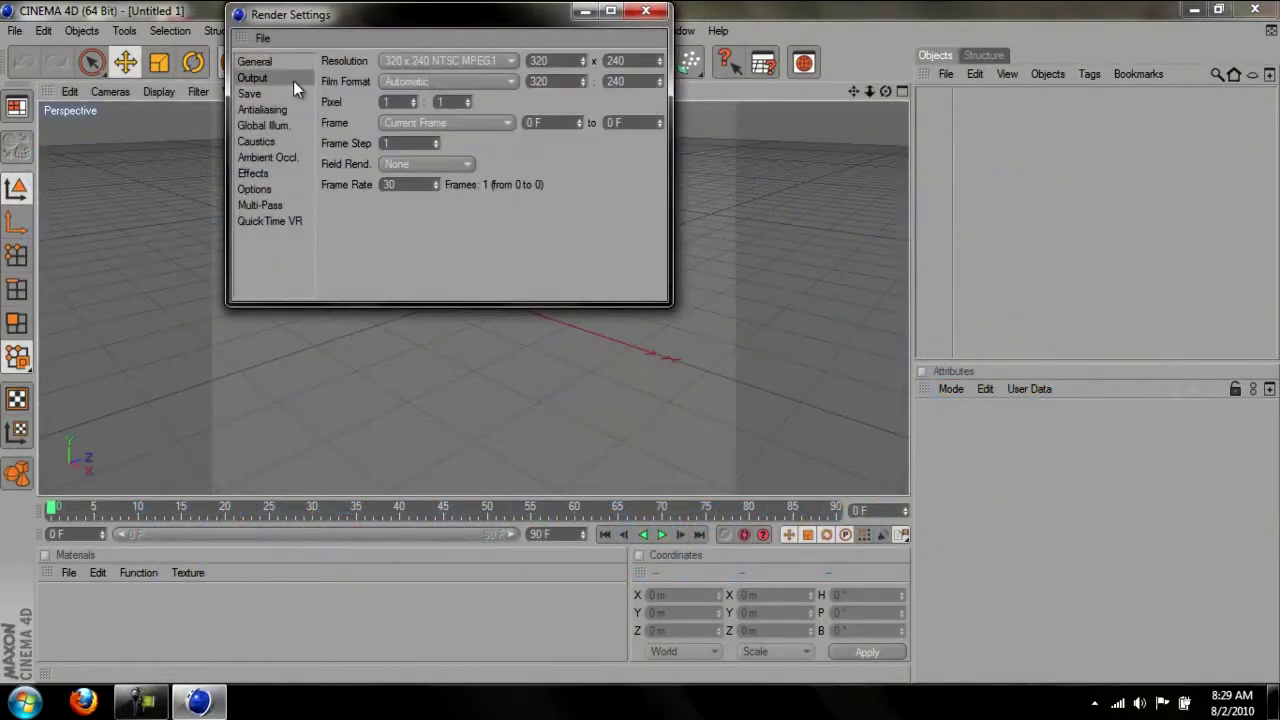
pyautogui.click(397, 60)
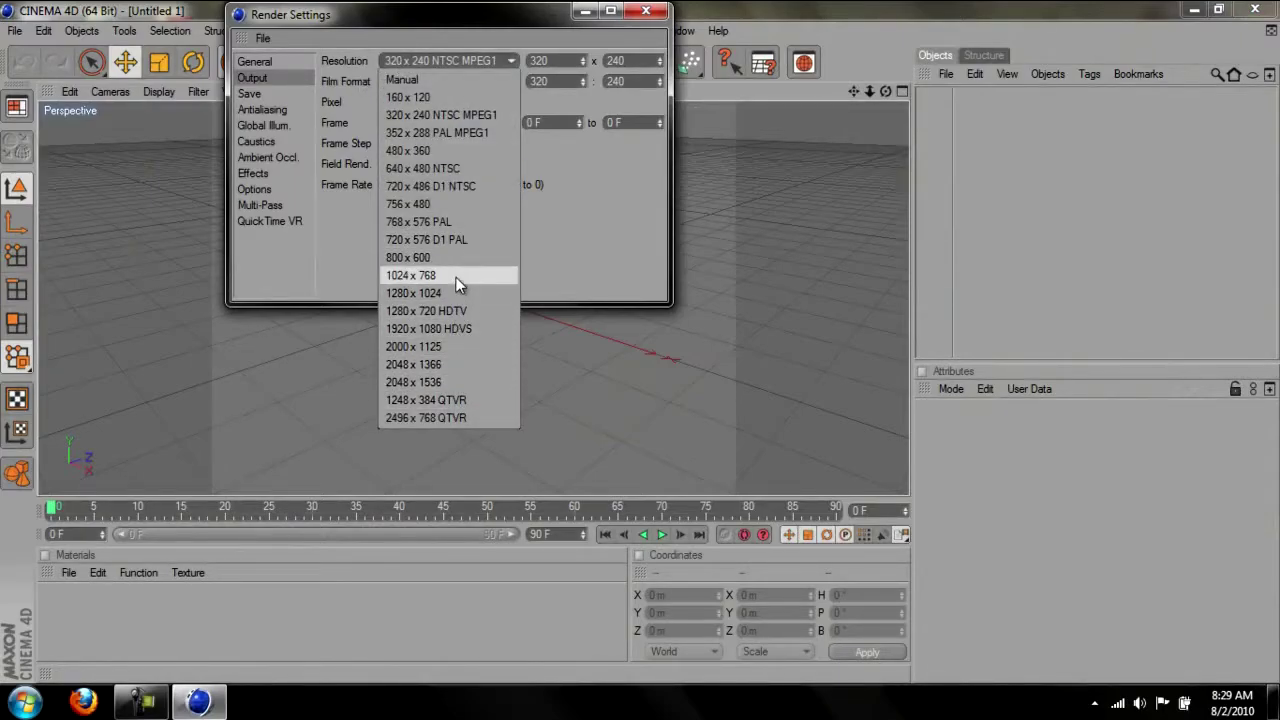
pyautogui.click(456, 311)
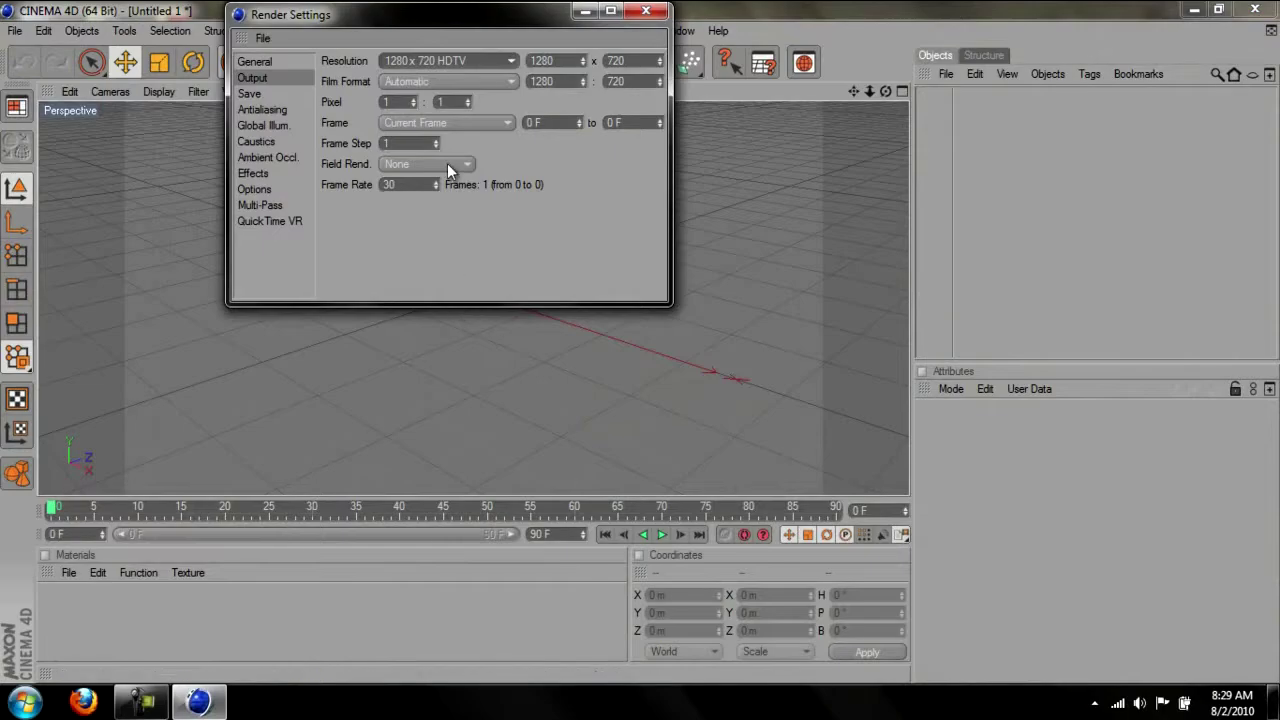
# Step: Set the render save format to AVI Movie with the Intel IYUV codec as compressor
pyautogui.click(258, 93)
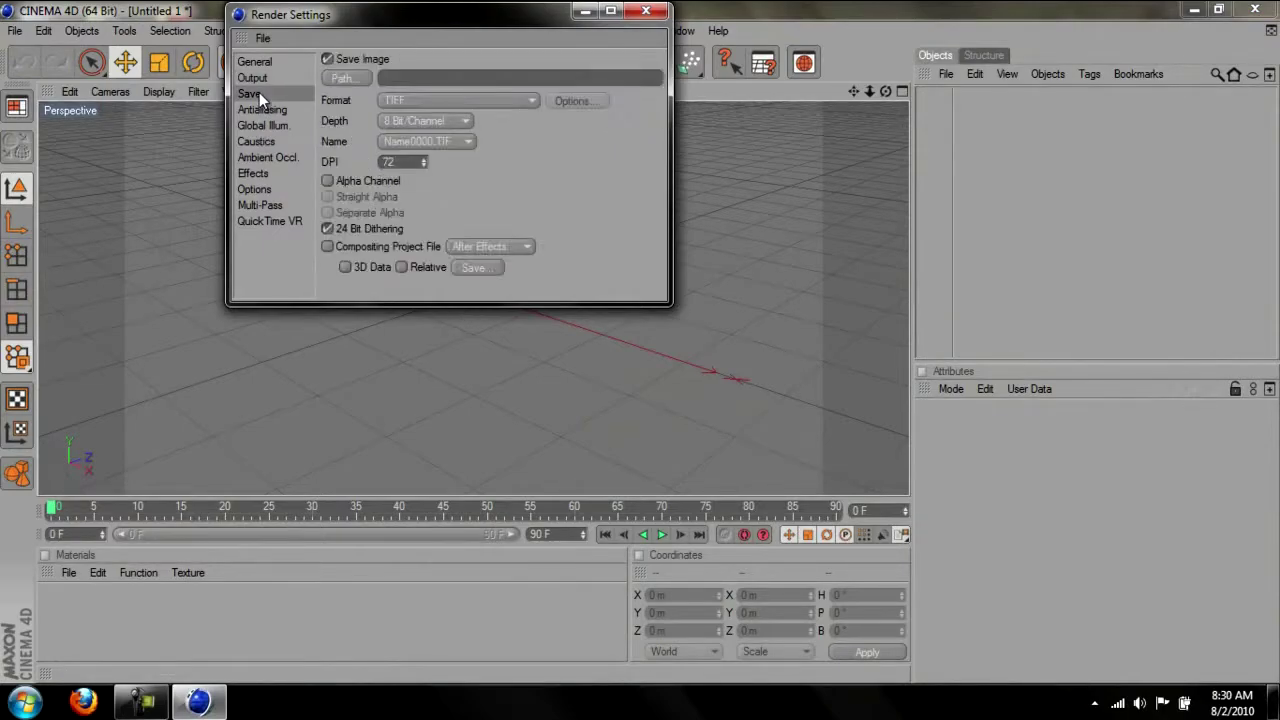
pyautogui.click(418, 101)
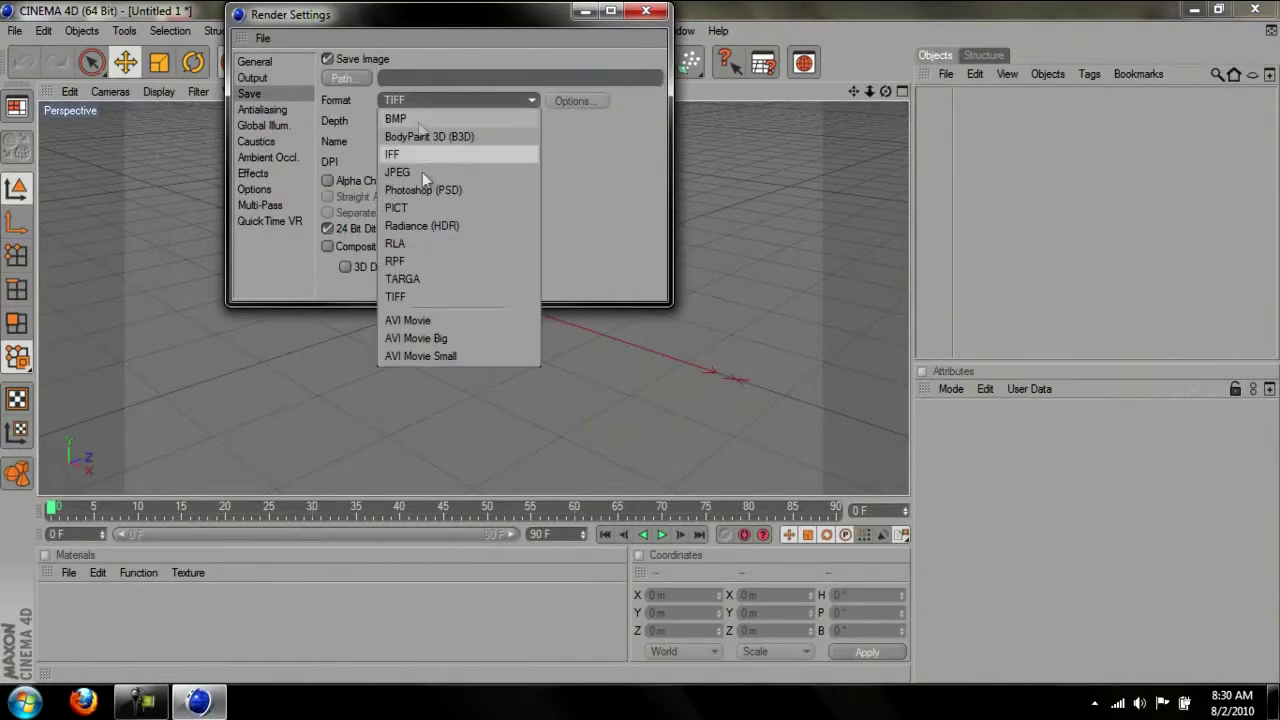
pyautogui.click(437, 330)
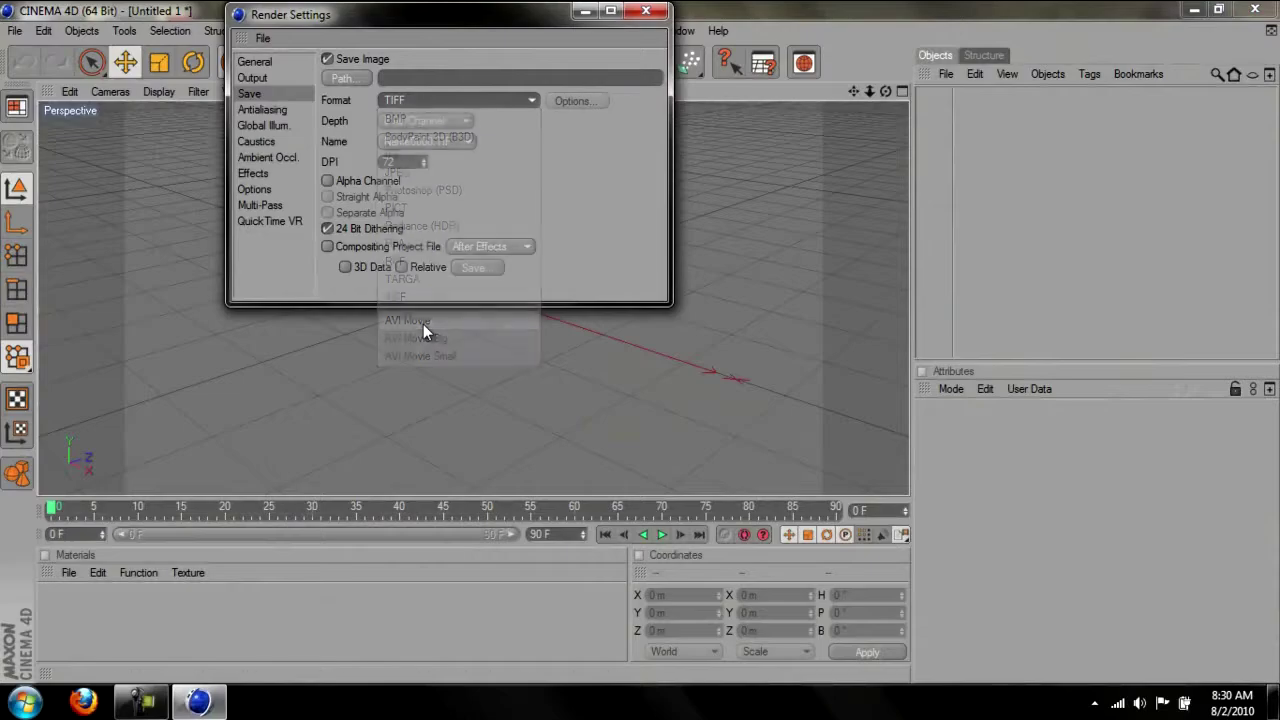
pyautogui.click(574, 101)
pyautogui.click(169, 83)
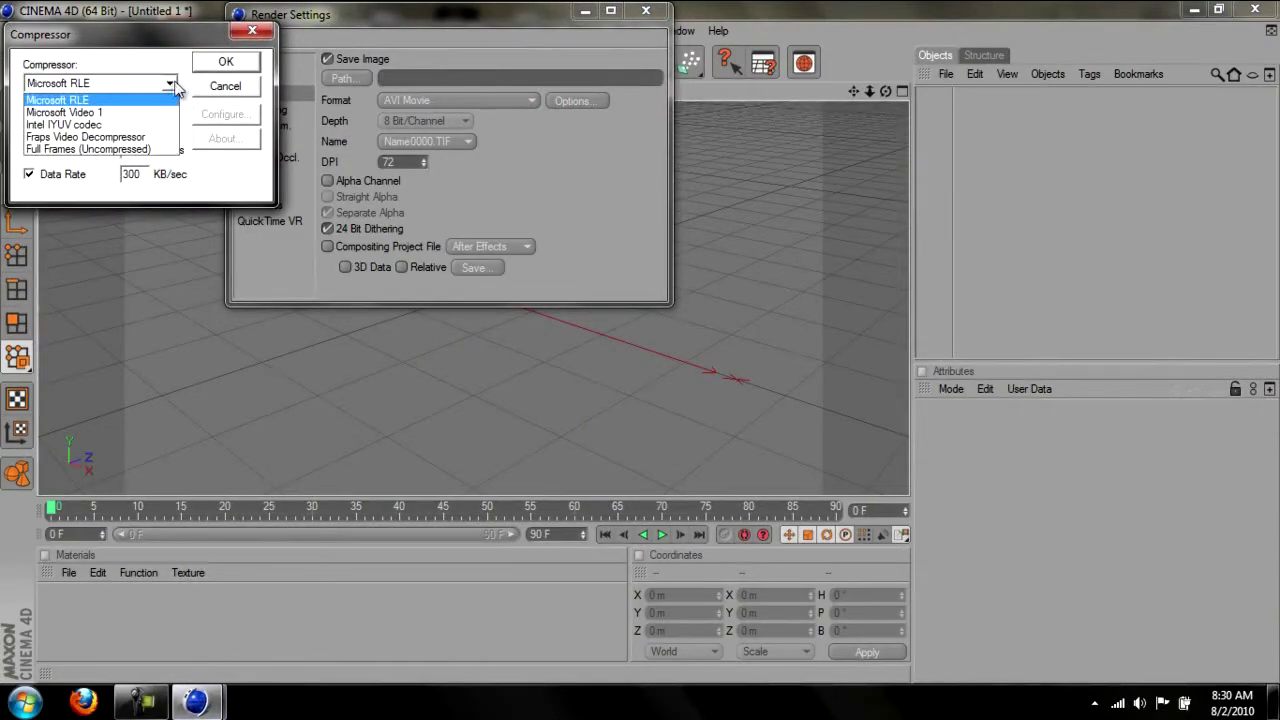
pyautogui.click(145, 125)
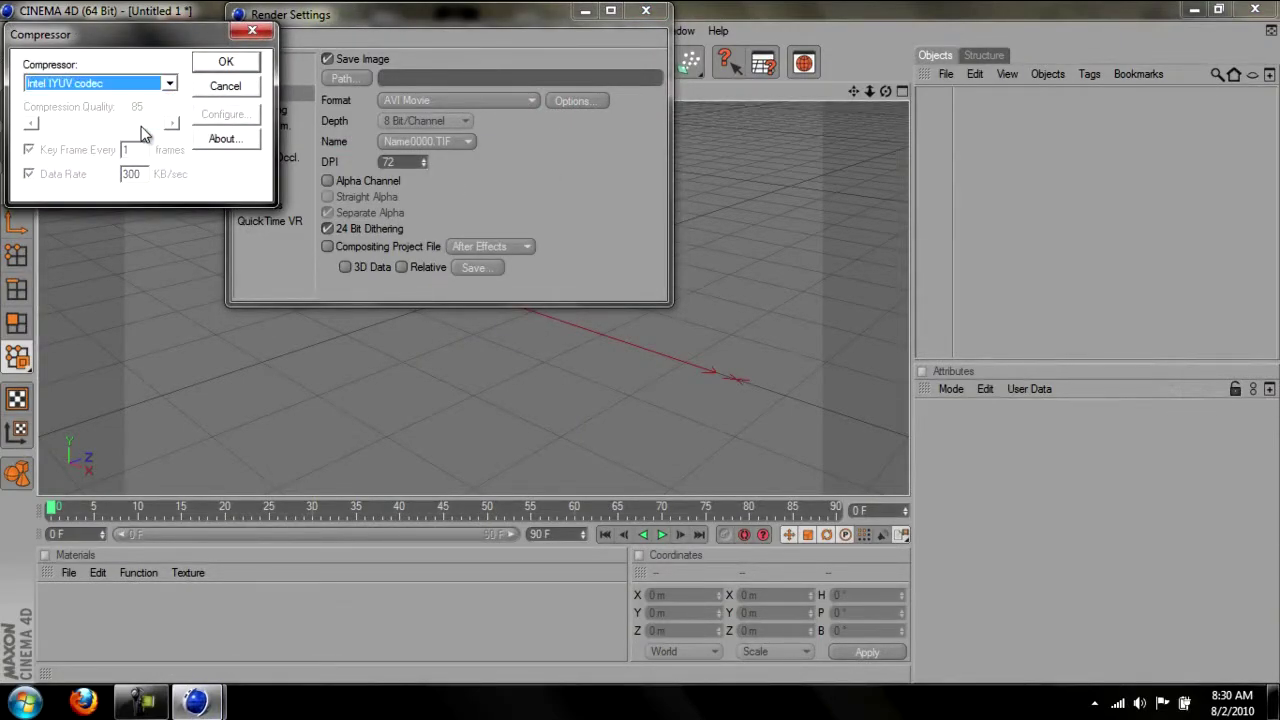
pyautogui.click(211, 66)
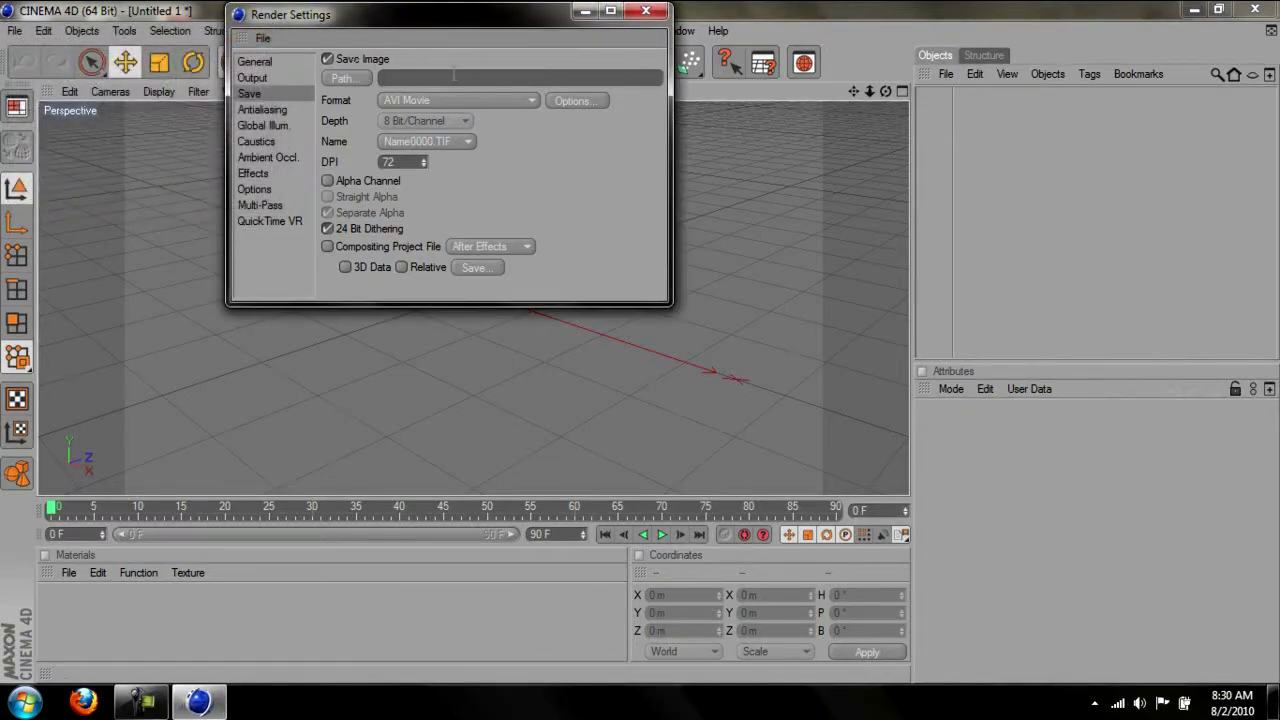
# Step: Set the render save path to a file named tutorial on the Desktop and close the render settings
pyautogui.click(340, 79)
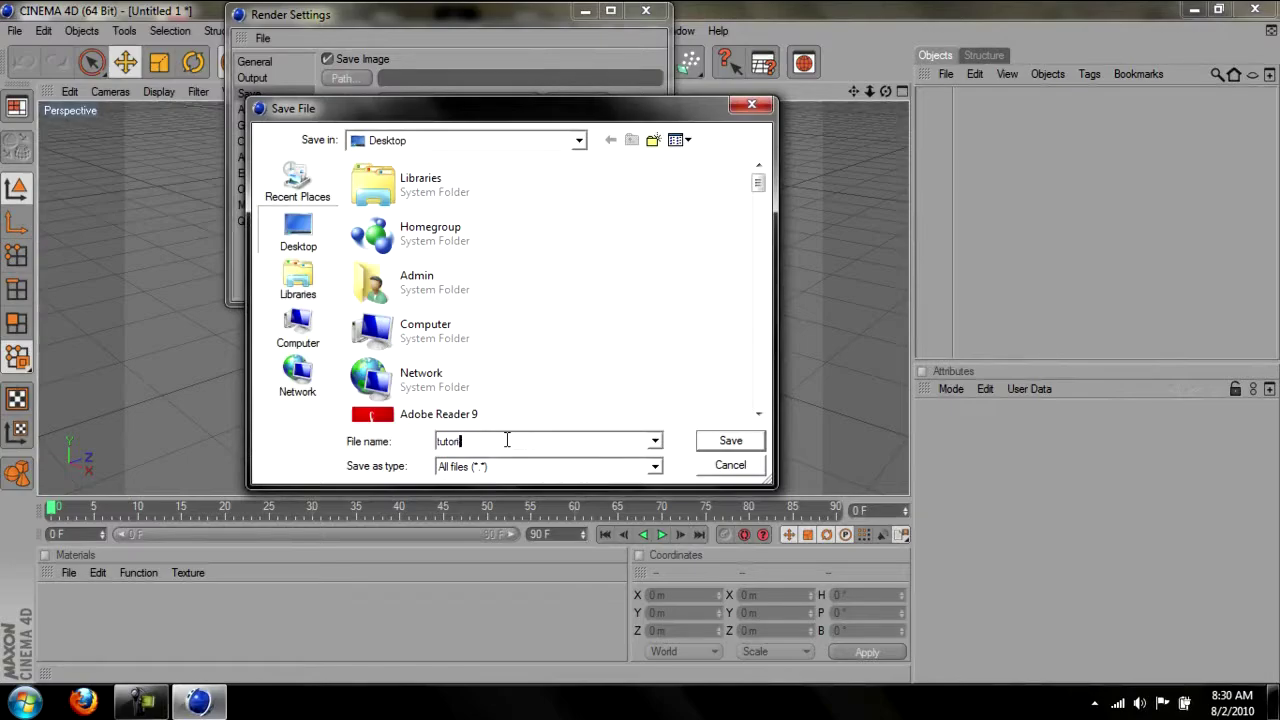
pyautogui.press('Return')
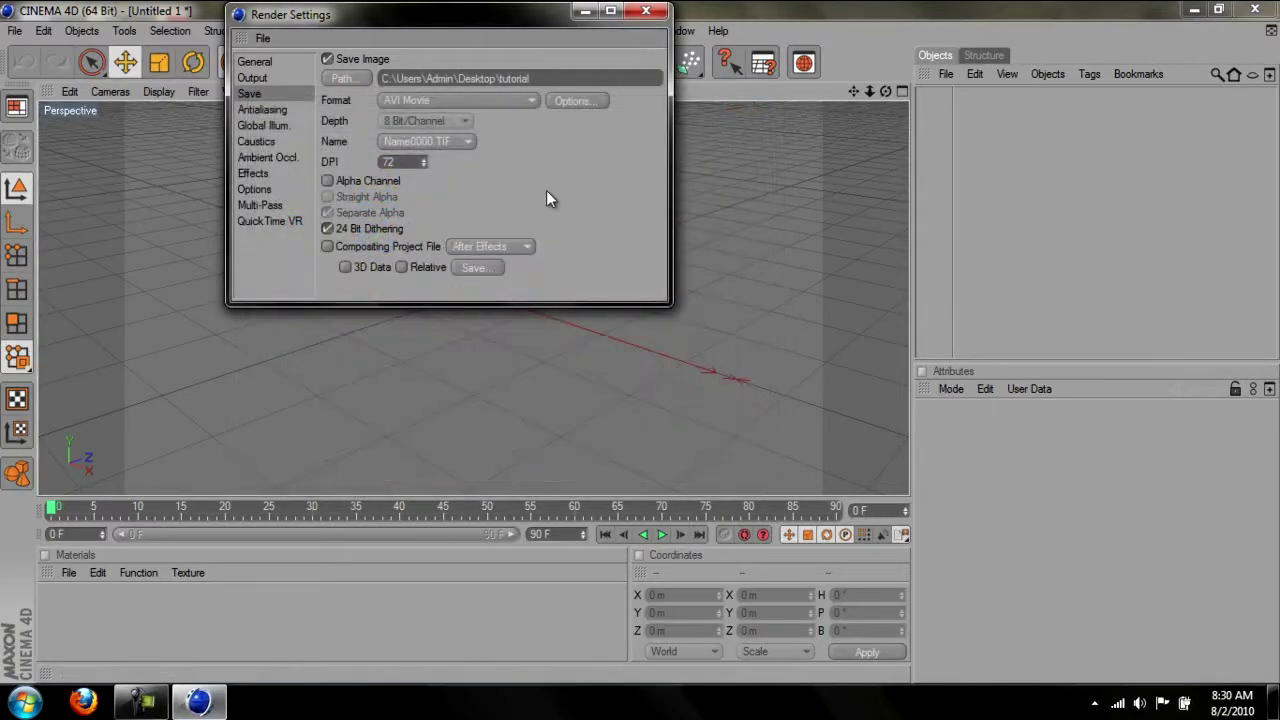
pyautogui.click(648, 12)
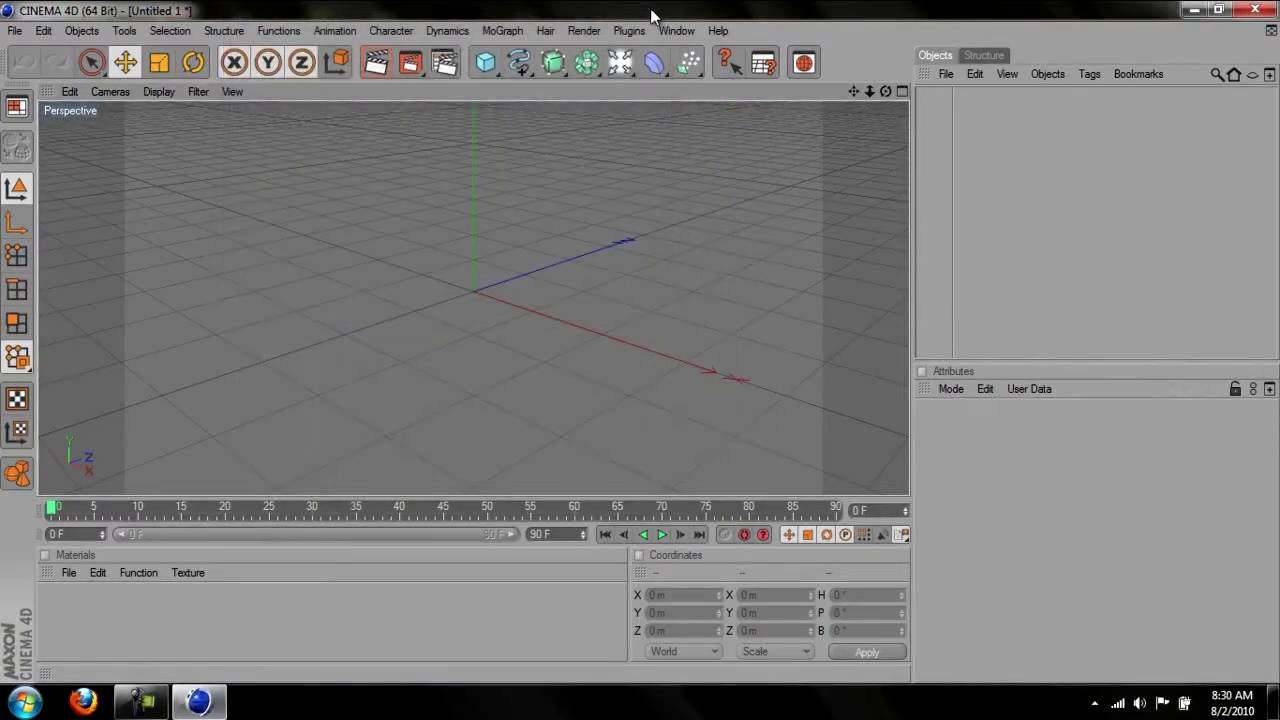
# Step: Add a plane object and enter 99999999 for both its width and its height
pyautogui.click(486, 64)
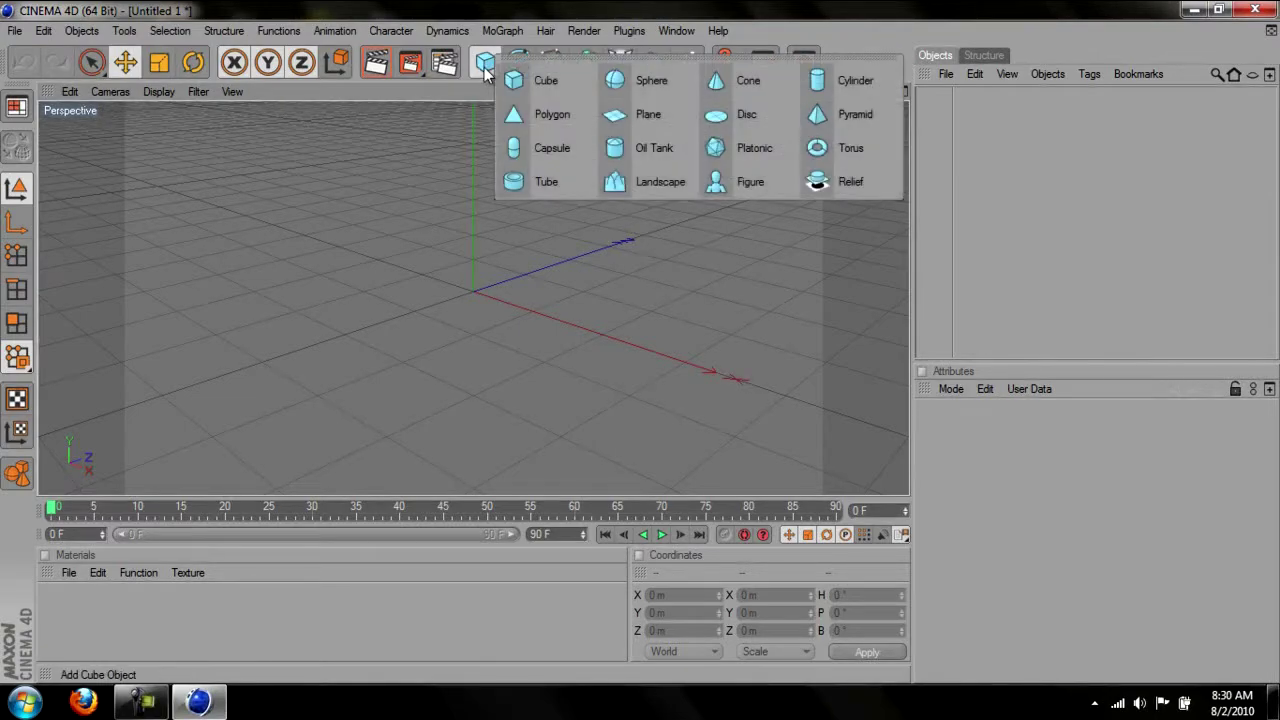
pyautogui.click(648, 116)
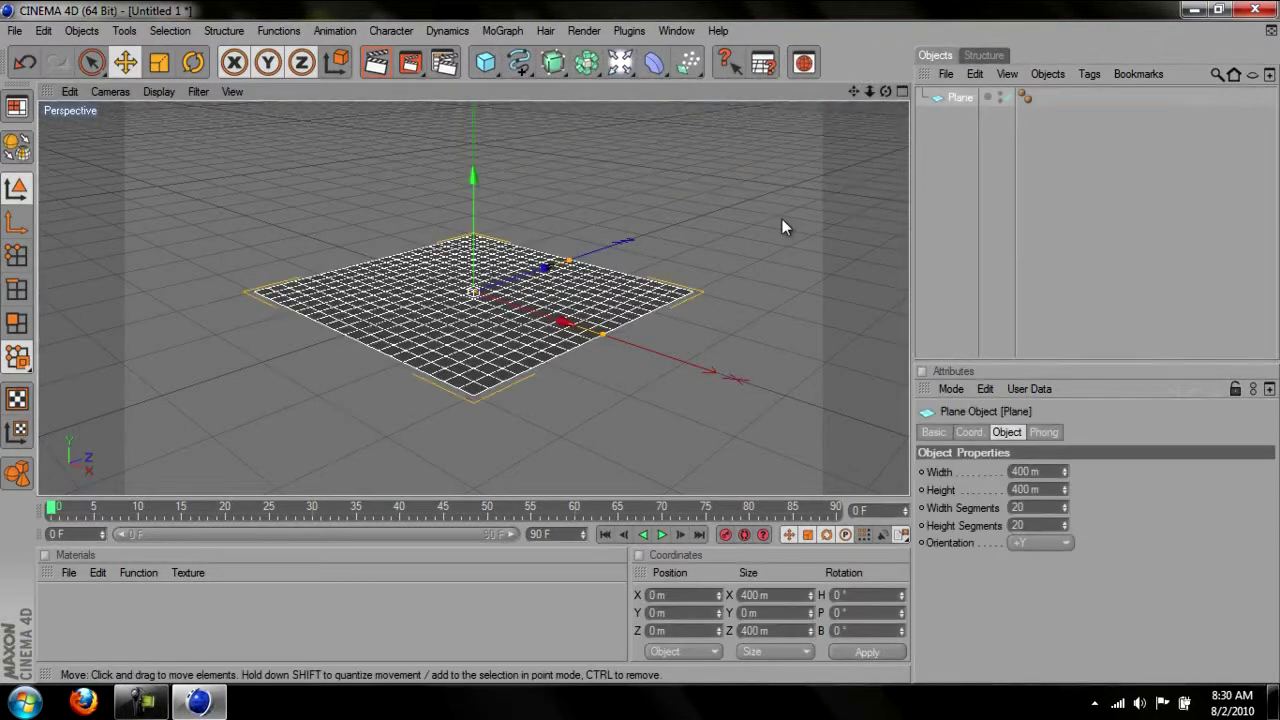
pyautogui.click(1036, 471)
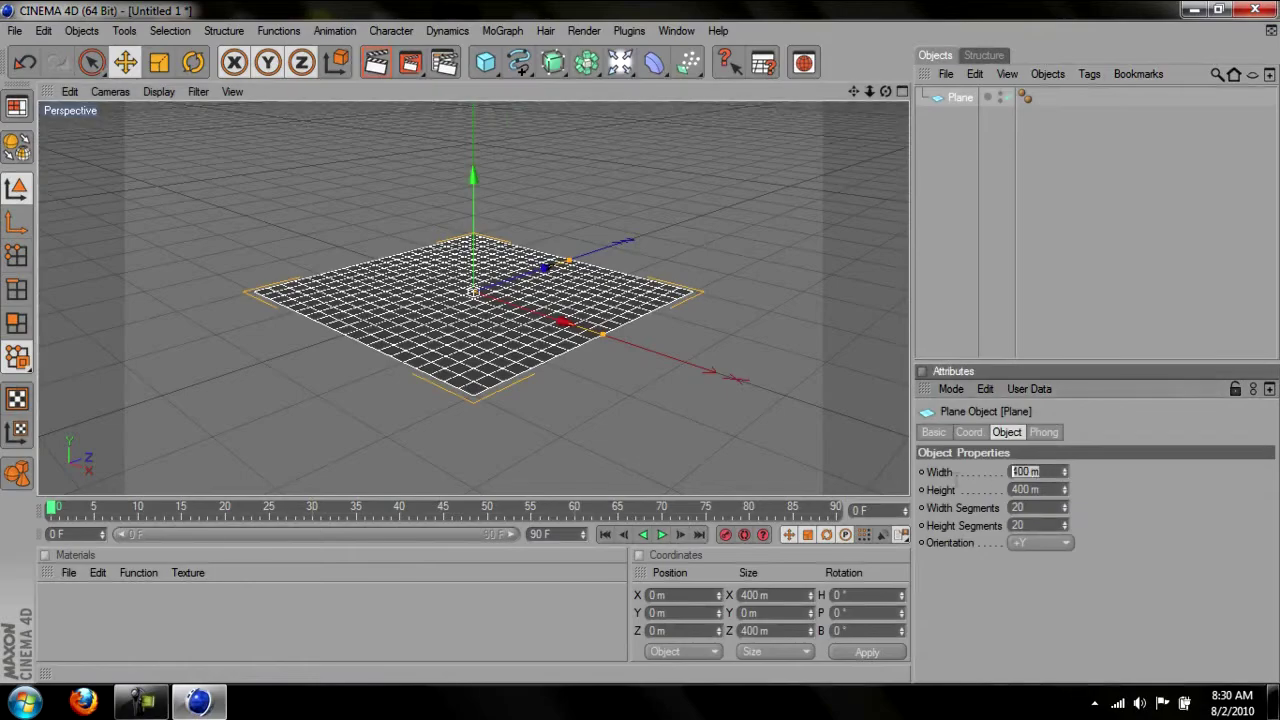
pyautogui.write('99999999')
pyautogui.press('Tab')
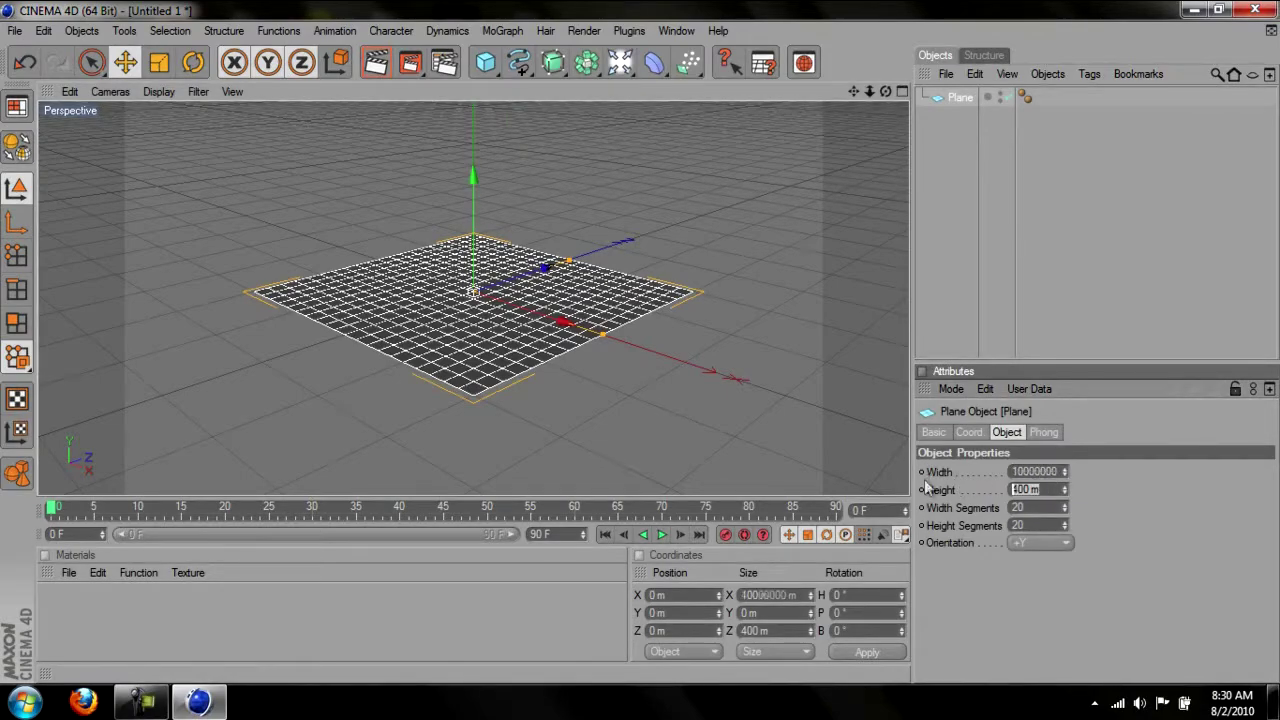
pyautogui.write('99999999')
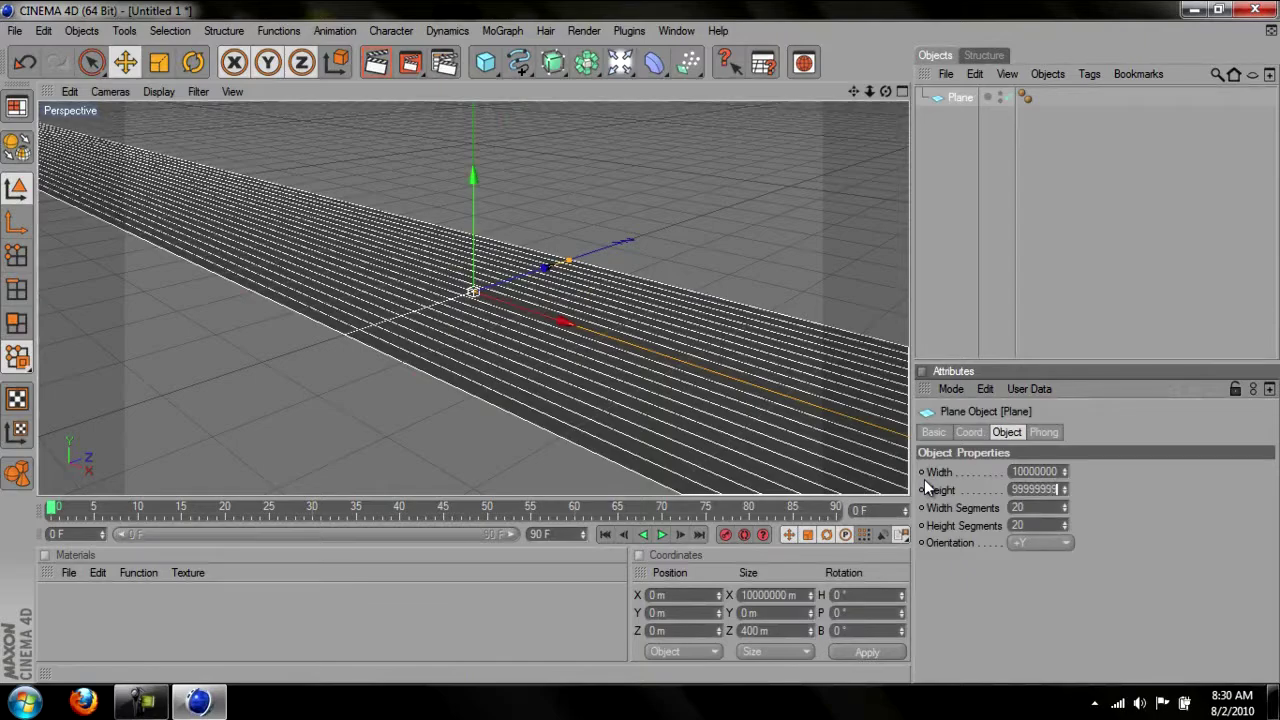
pyautogui.rightClick(1030, 489)
pyautogui.click(1018, 471)
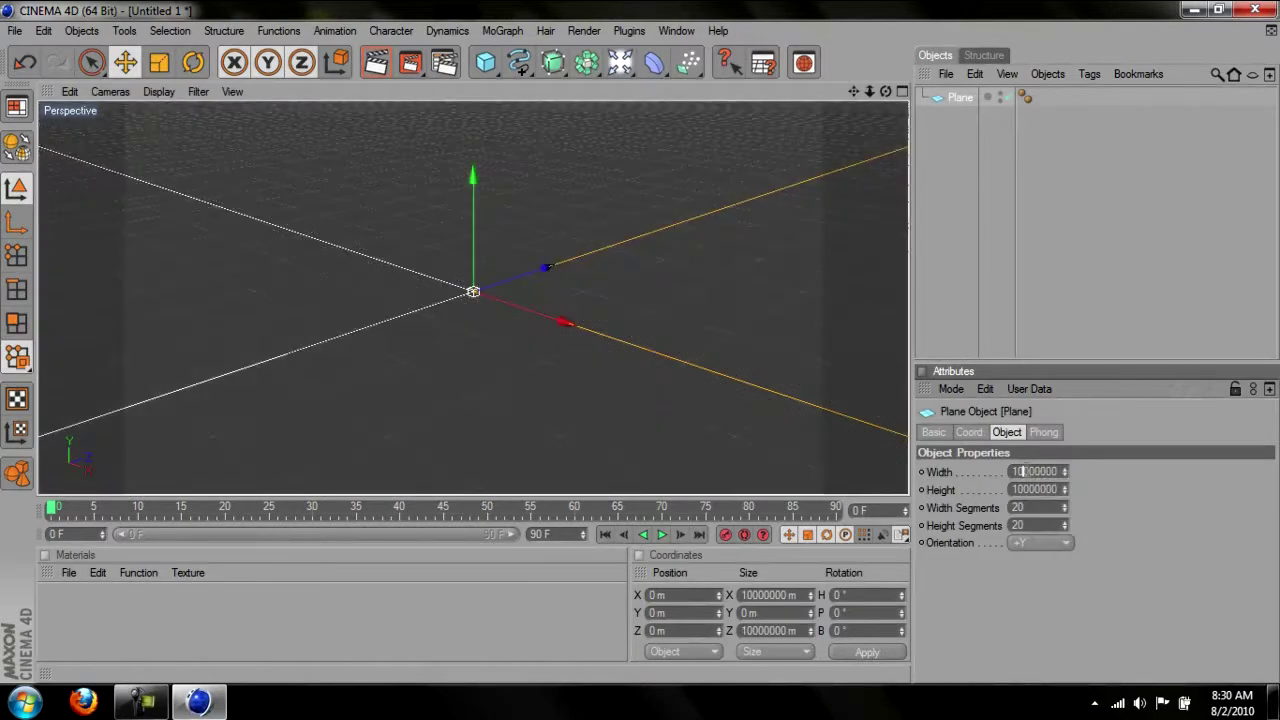
# Step: Add a text spline object above the plane
pyautogui.keyDown('alt'); pyautogui.moveTo(635, 345); pyautogui.dragTo(641, 342); pyautogui.keyUp('alt')
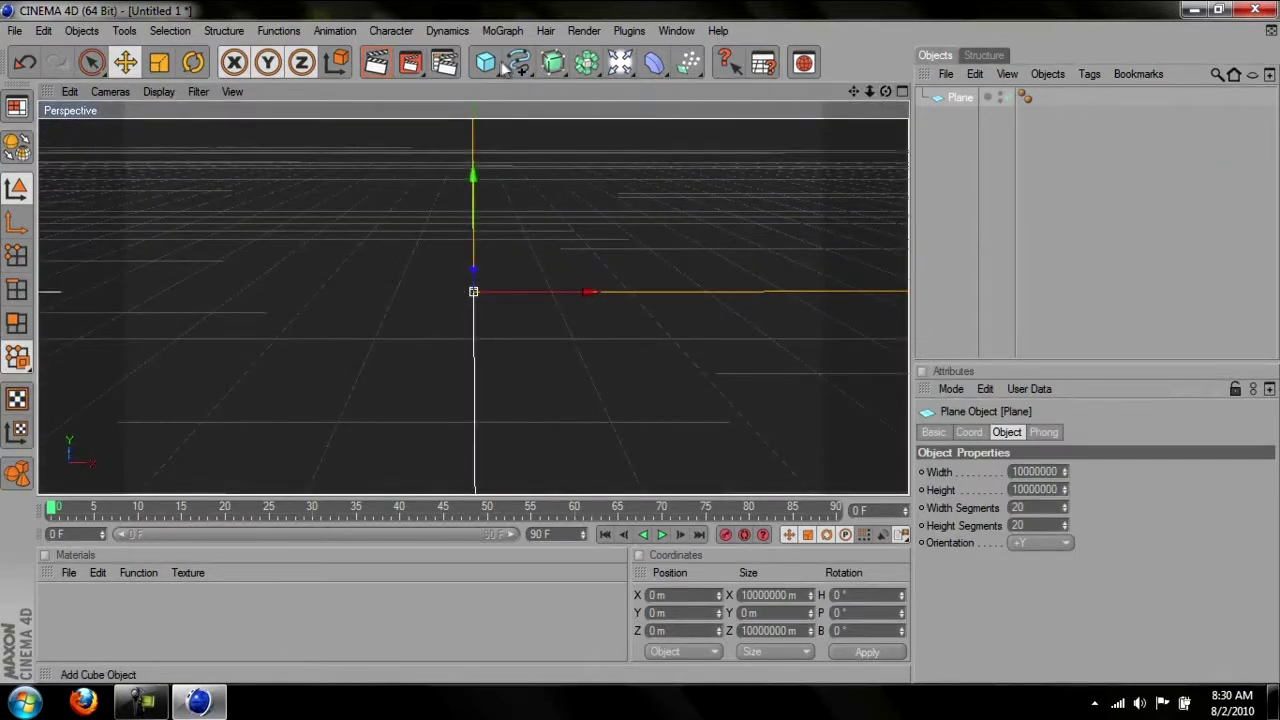
pyautogui.click(518, 62)
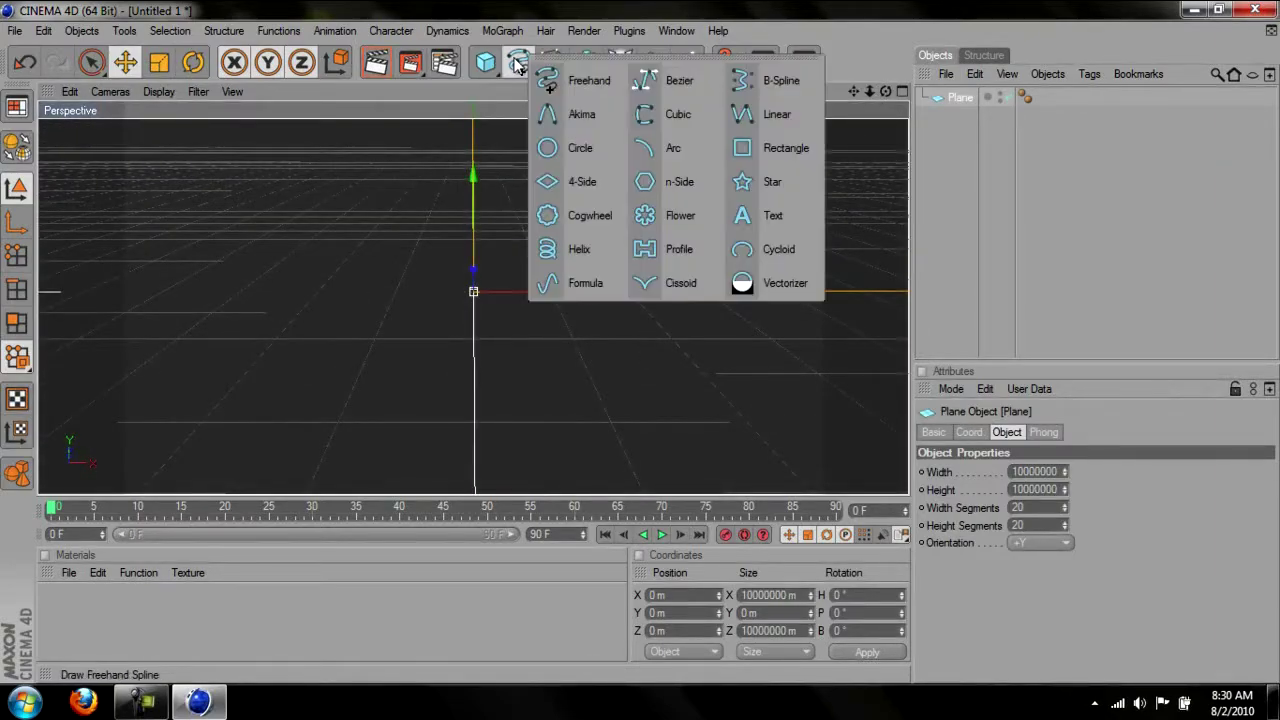
pyautogui.click(762, 229)
pyautogui.doubleClick(966, 478)
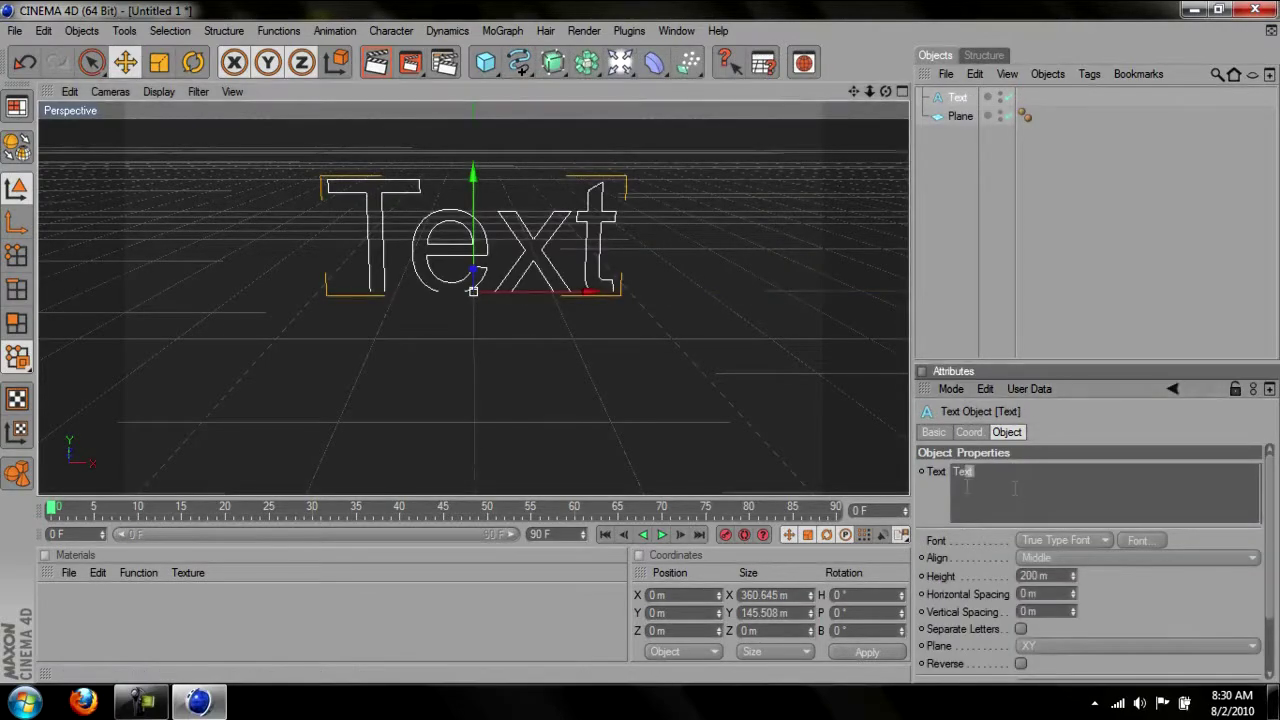
pyautogui.write('Tu')
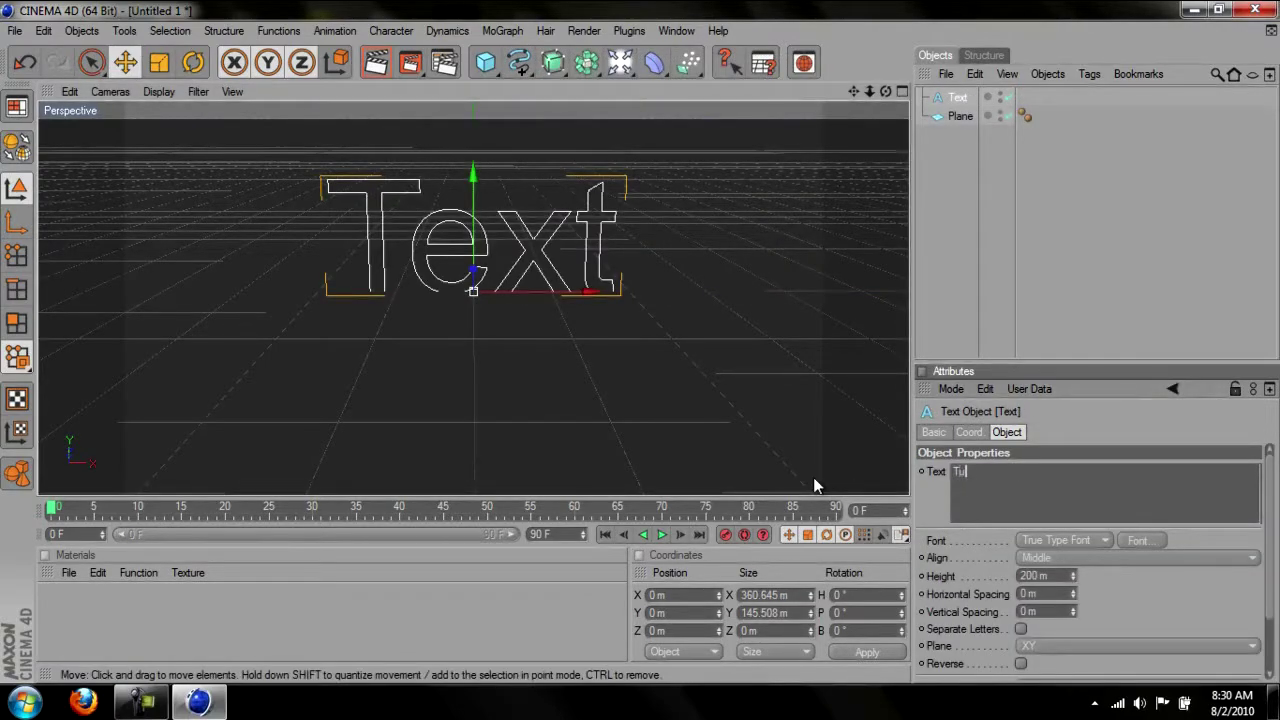
pyautogui.write('ToRiAl')
pyautogui.press('BackSpace')
pyautogui.press('BackSpace')
pyautogui.press('BackSpace')
pyautogui.press('BackSpace')
pyautogui.press('BackSpace')
pyautogui.press('BackSpace')
pyautogui.press('BackSpace')
pyautogui.press('BackSpace')
# Step: Make the text spline read xKwiK and set its font to BankGothic Md BT Medium
pyautogui.write('xKwiK')
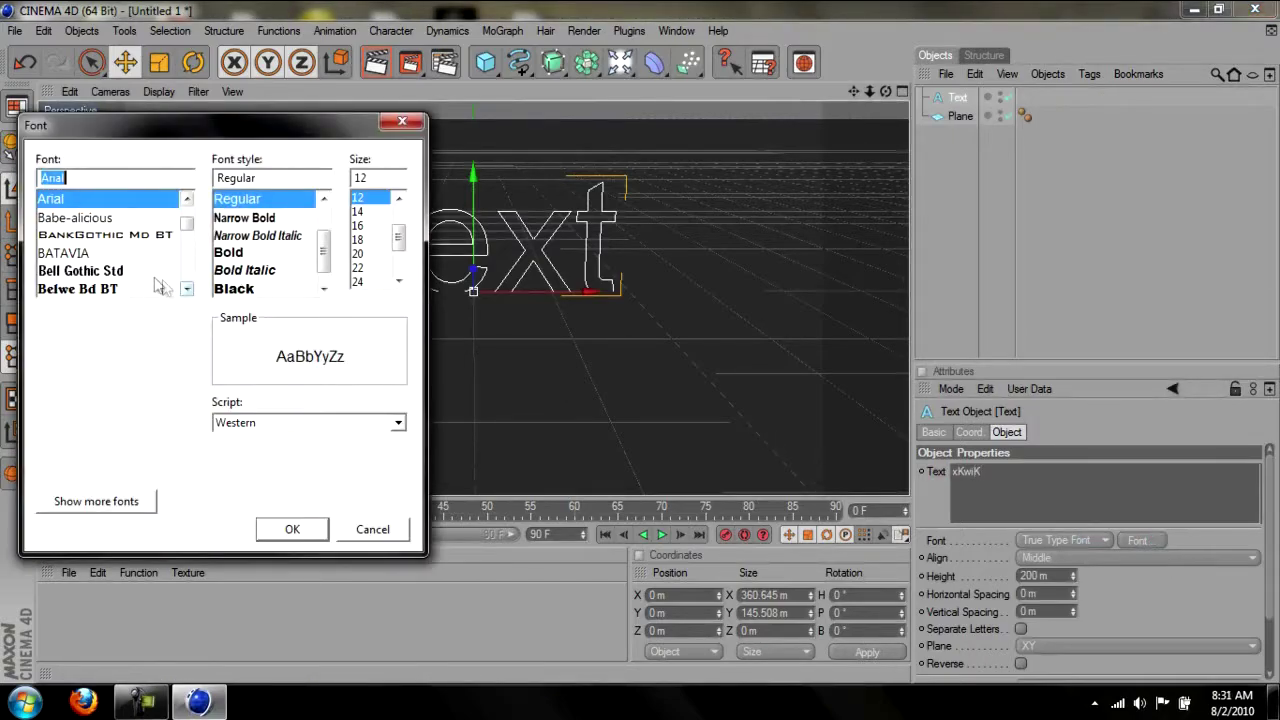
pyautogui.click(150, 274)
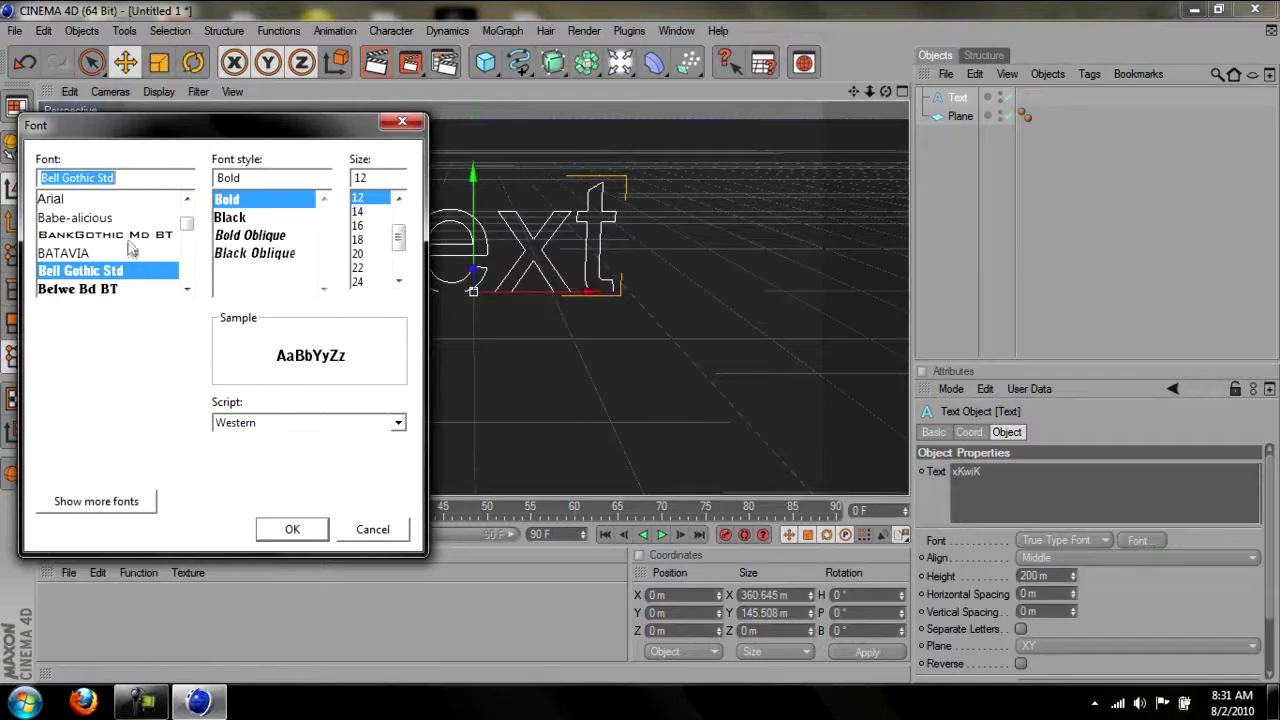
pyautogui.click(128, 236)
pyautogui.click(283, 527)
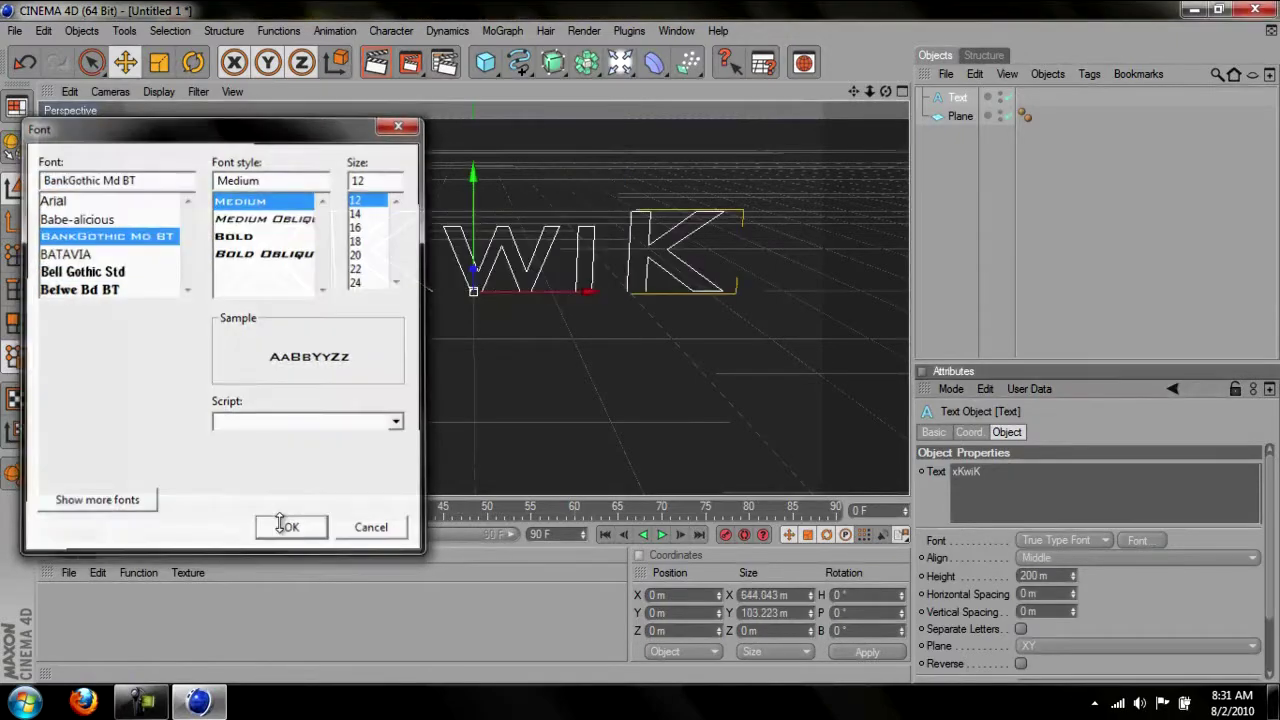
pyautogui.click(971, 252)
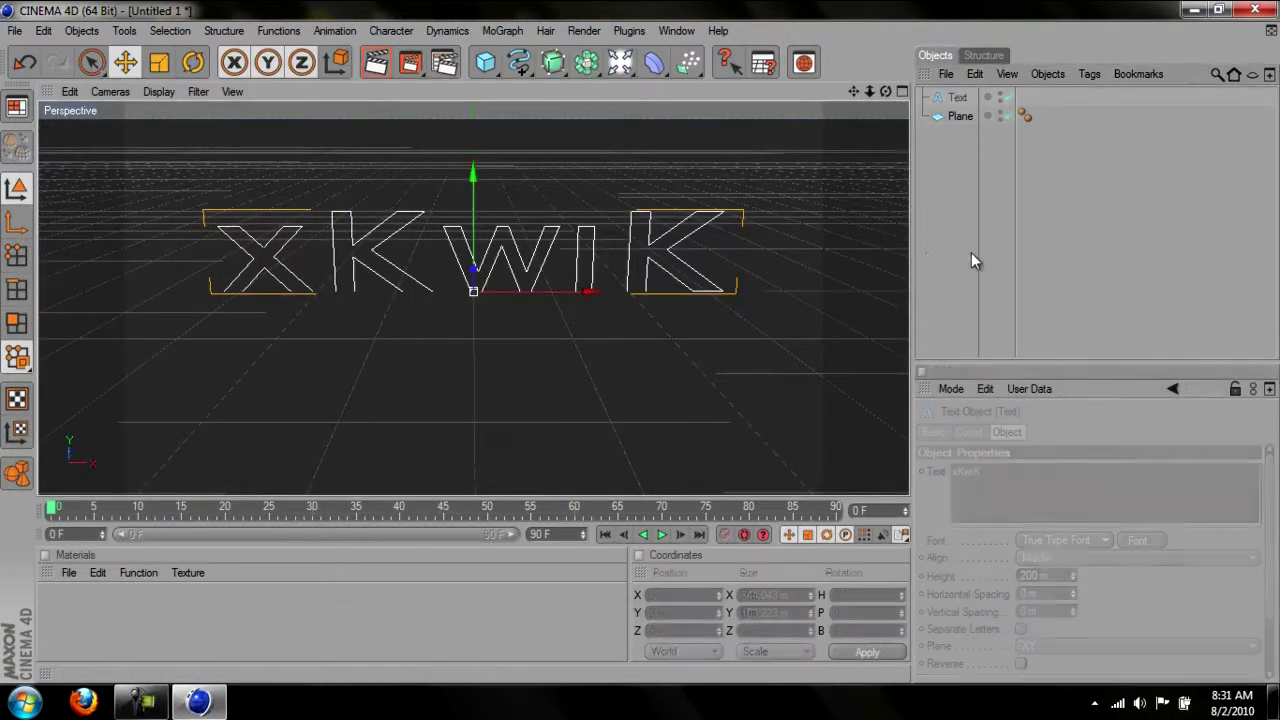
# Step: Add an Extrude NURBS object and nest the text spline inside it
pyautogui.click(963, 99)
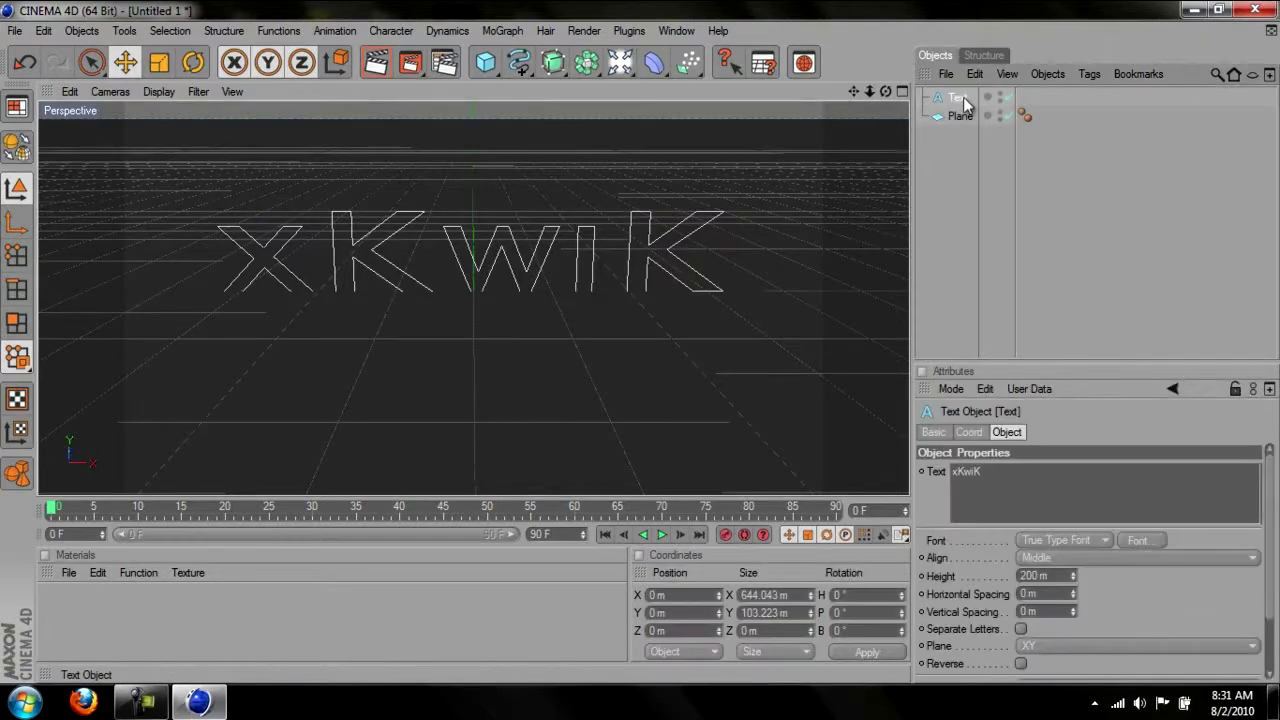
pyautogui.click(553, 62)
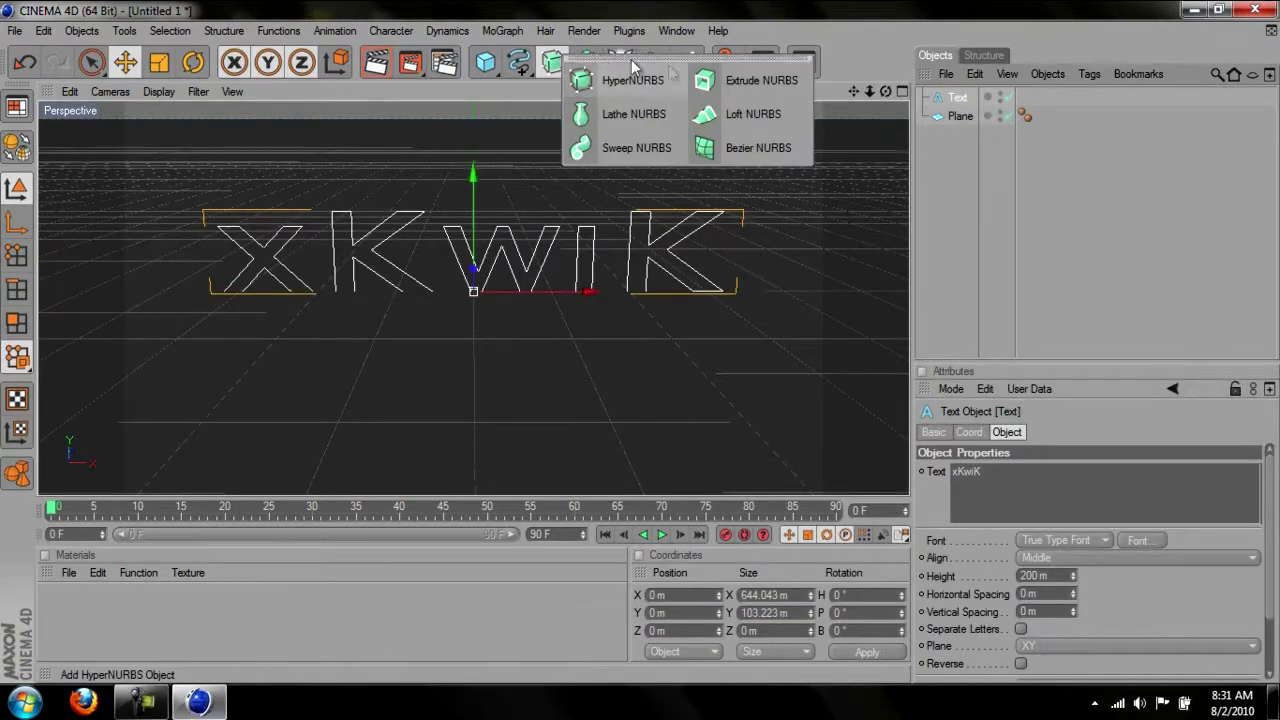
pyautogui.click(737, 78)
pyautogui.moveTo(958, 116); pyautogui.dragTo(966, 104)
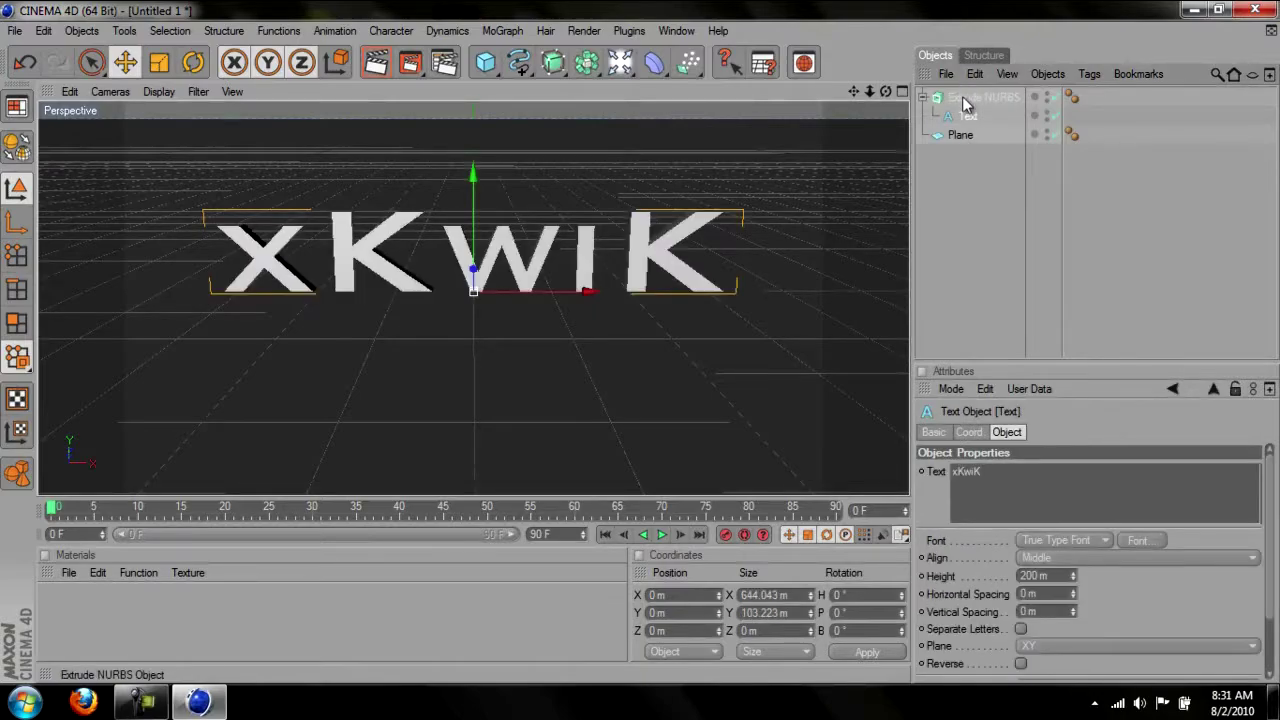
# Step: Set the Extrude NURBS movement along the Z axis to 50 m
pyautogui.click(966, 100)
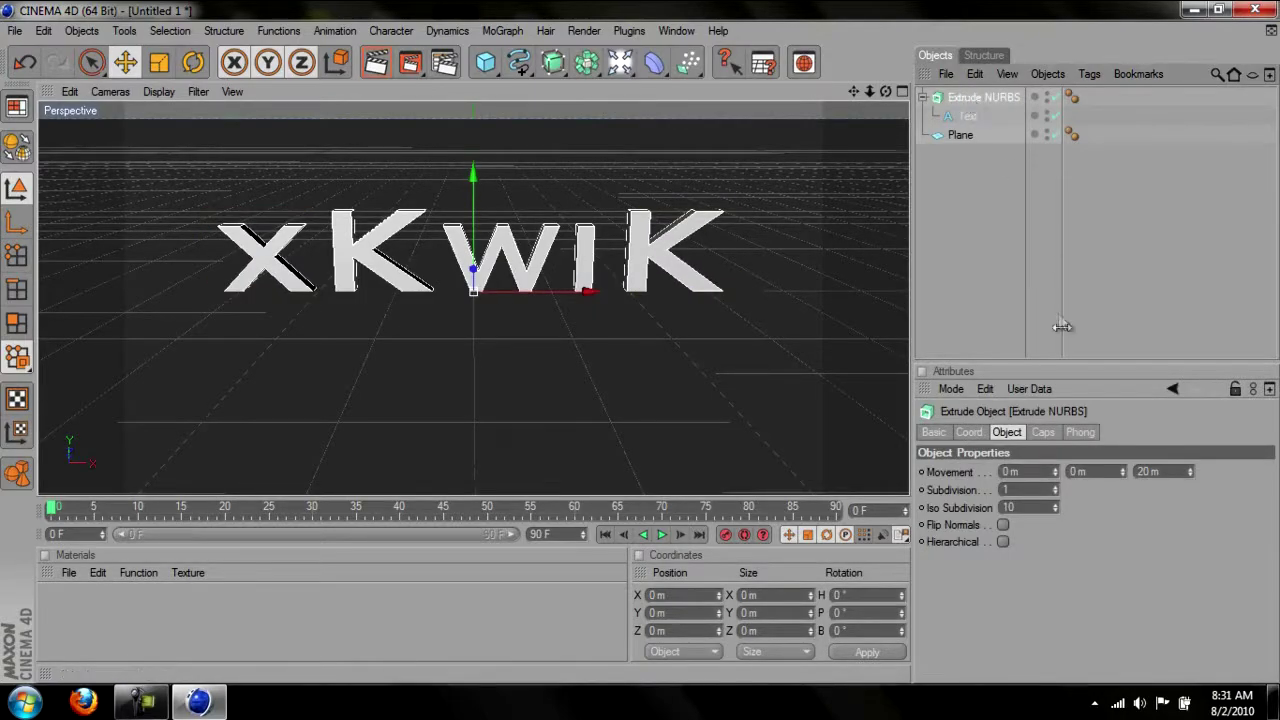
pyautogui.doubleClick(1168, 472)
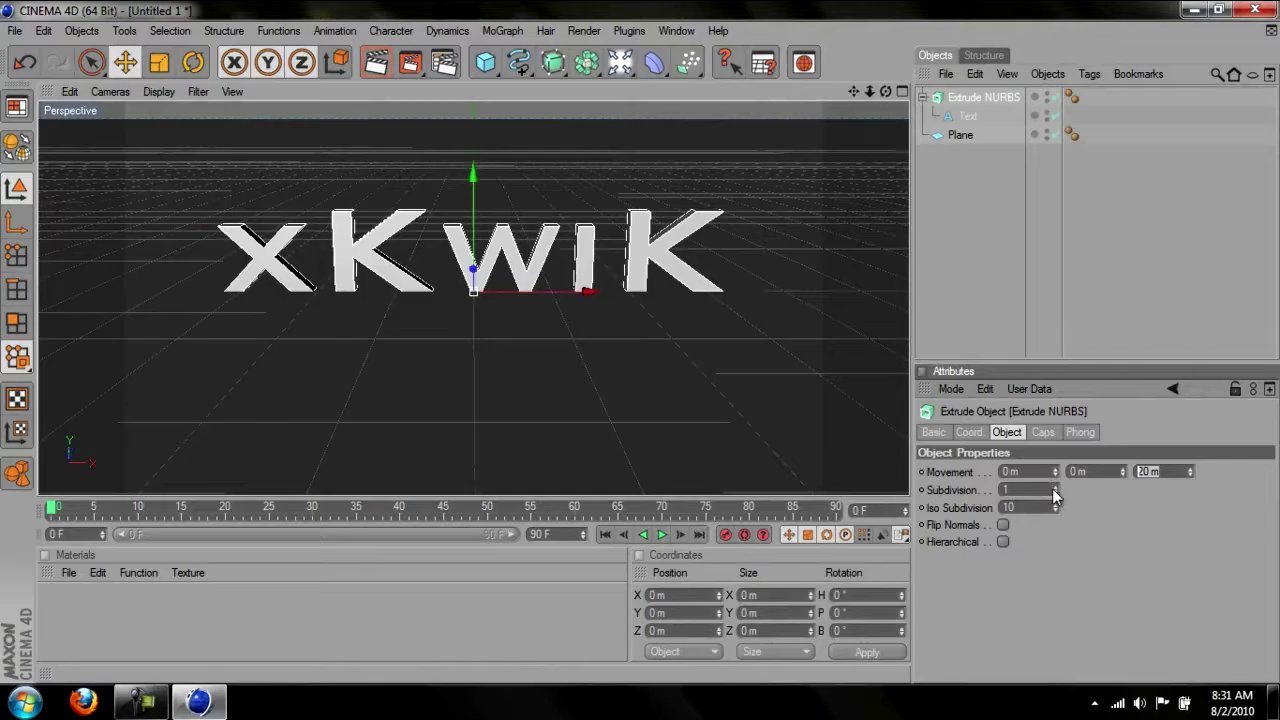
pyautogui.press('Return')
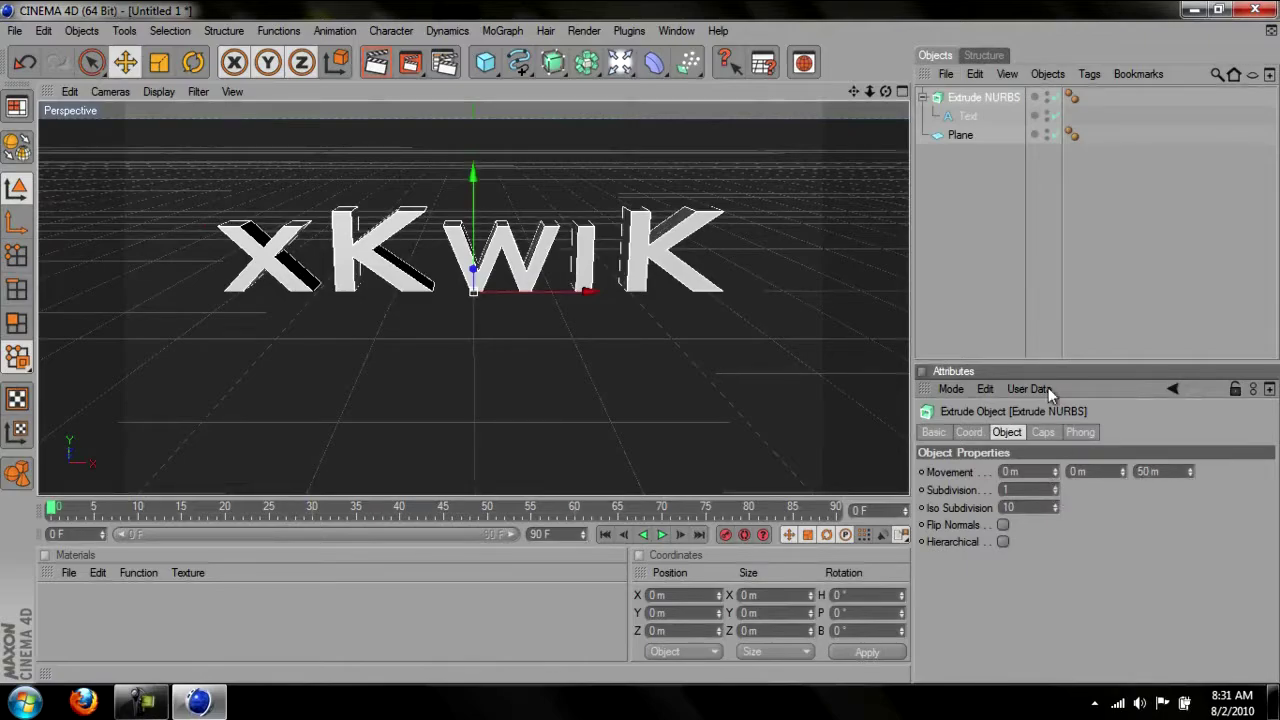
pyautogui.moveTo(884, 90); pyautogui.dragTo(623, 349)
pyautogui.hotkey('ctrl', 'shift', 'z')
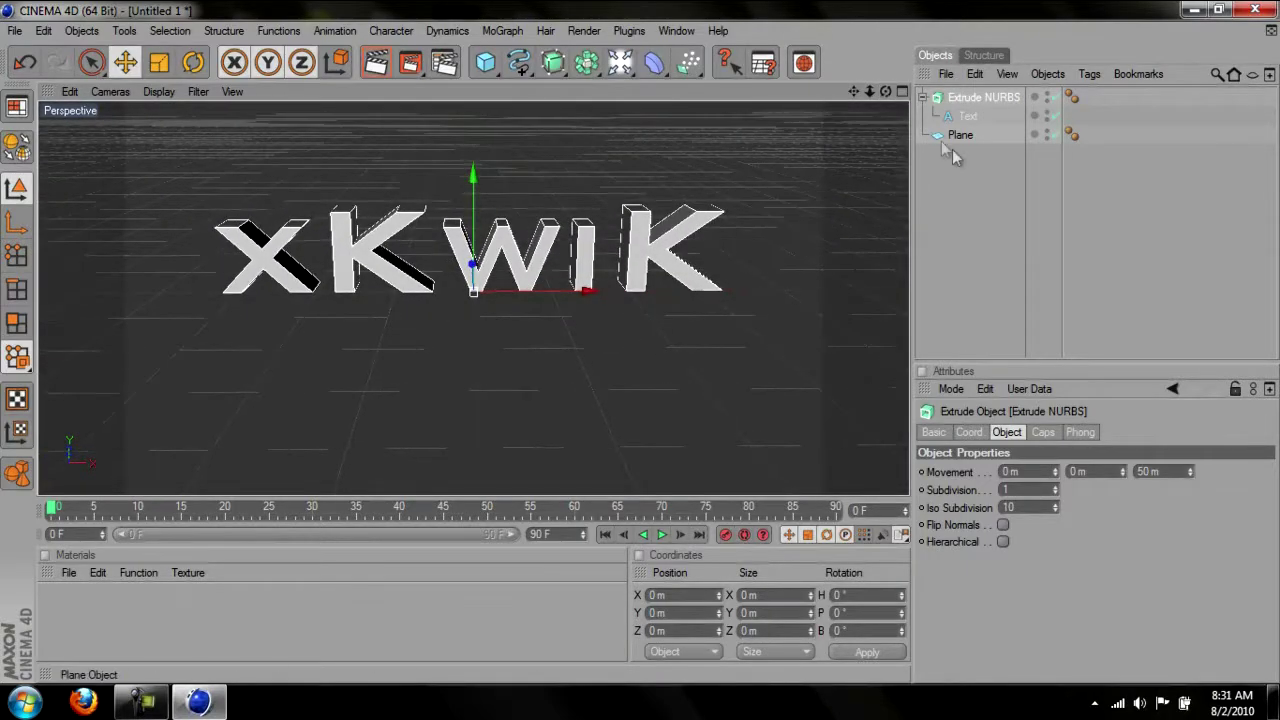
# Step: Deselect all objects and render a preview of the extruded text in the perspective view
pyautogui.click(978, 192)
pyautogui.click(380, 64)
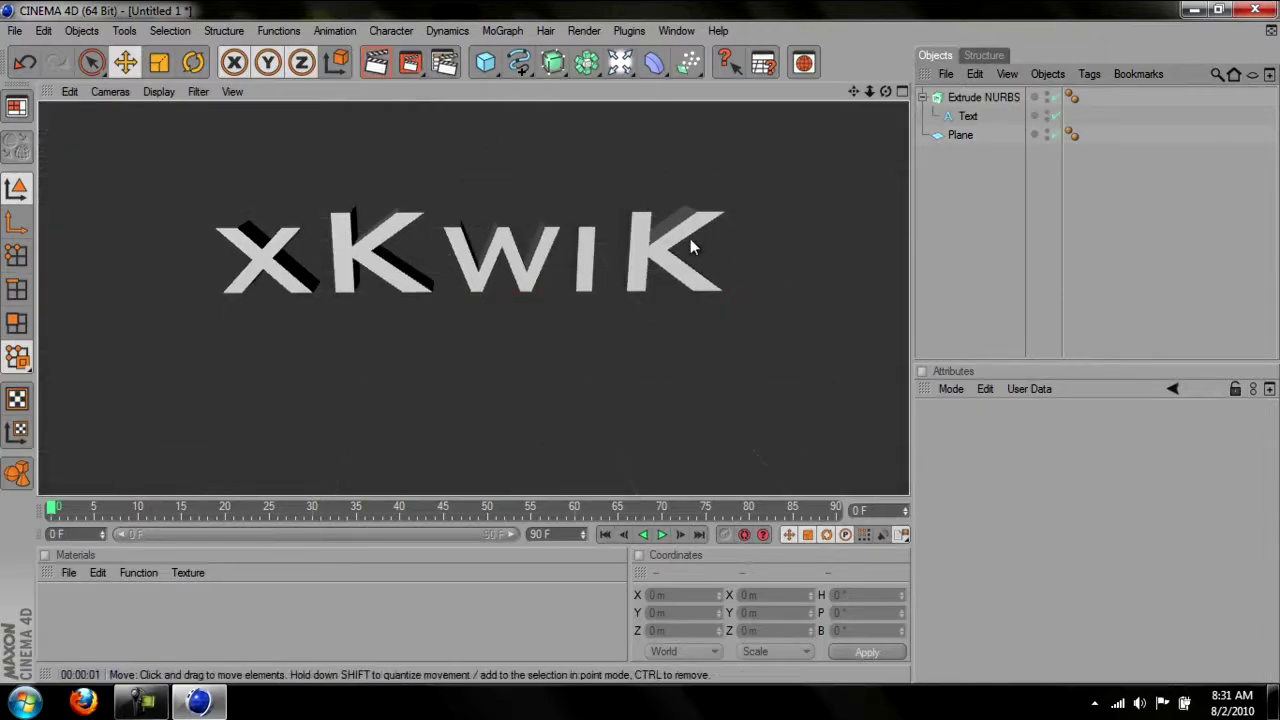
# Step: Set both the start and end caps of the Extrude NURBS to Fillet Cap and render a preview
pyautogui.click(983, 97)
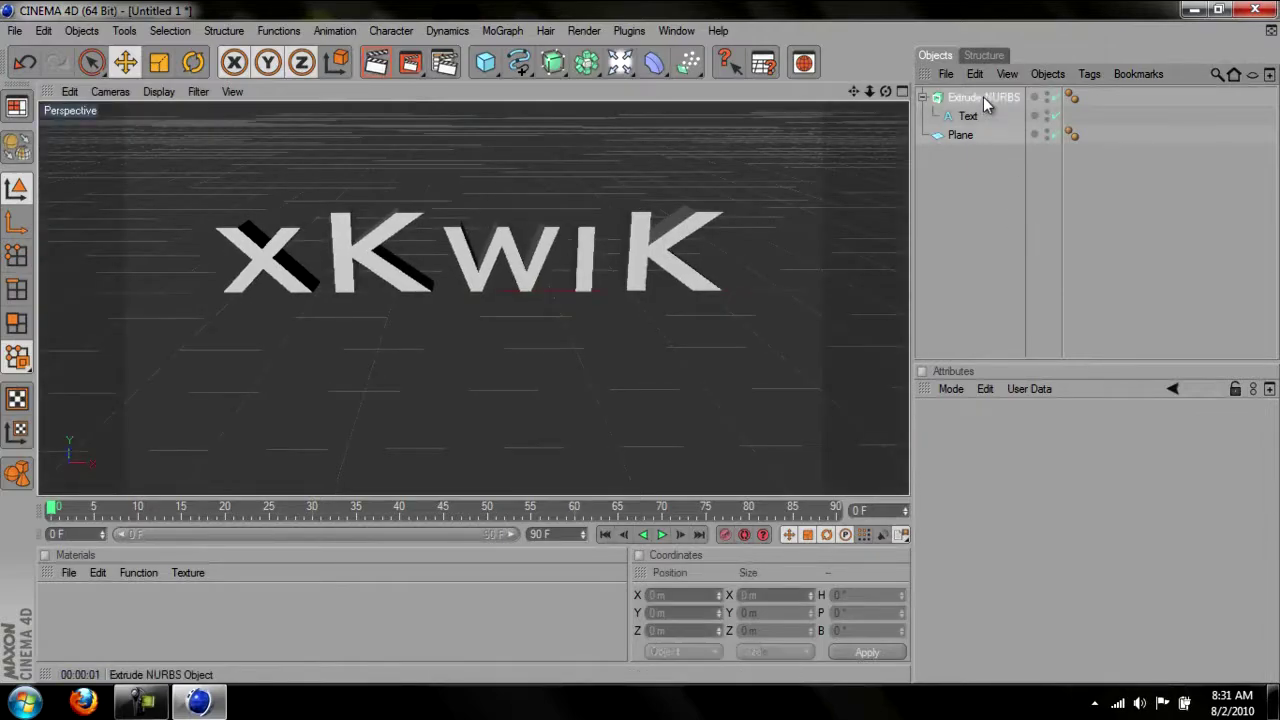
pyautogui.click(1043, 432)
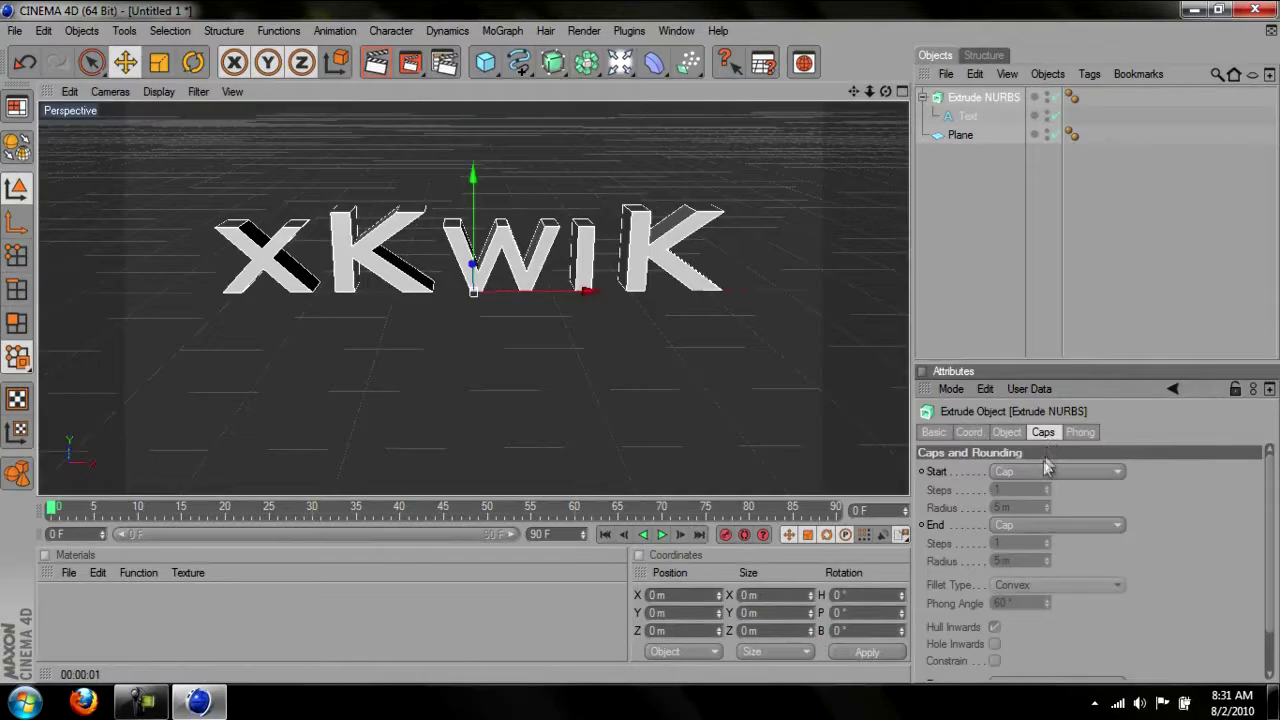
pyautogui.click(1041, 471)
pyautogui.click(1030, 545)
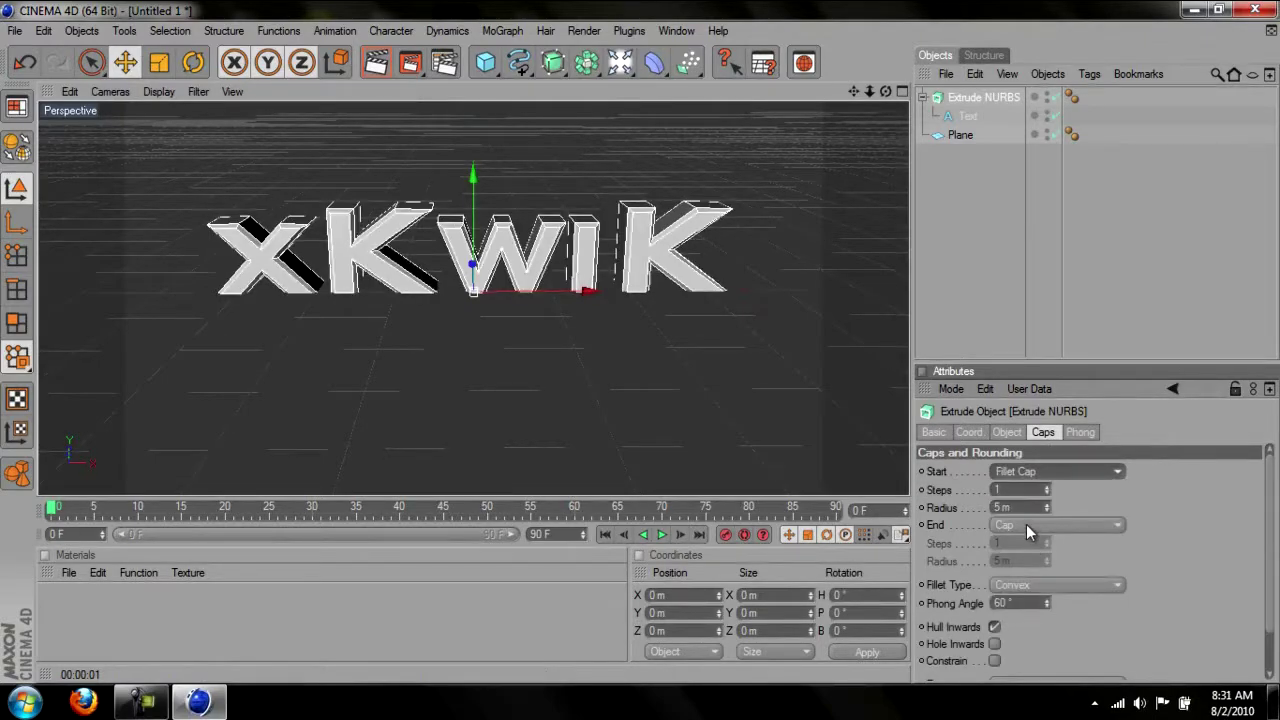
pyautogui.click(1026, 524)
pyautogui.click(1022, 597)
pyautogui.click(1028, 312)
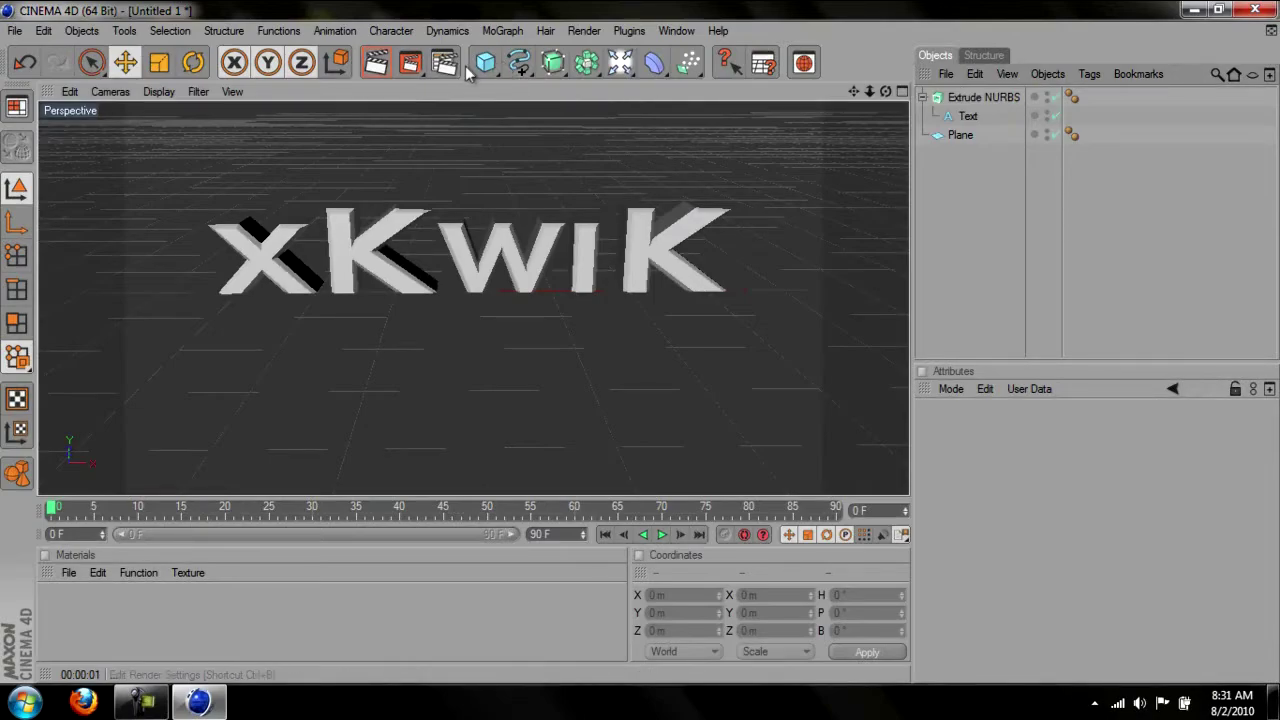
pyautogui.click(377, 64)
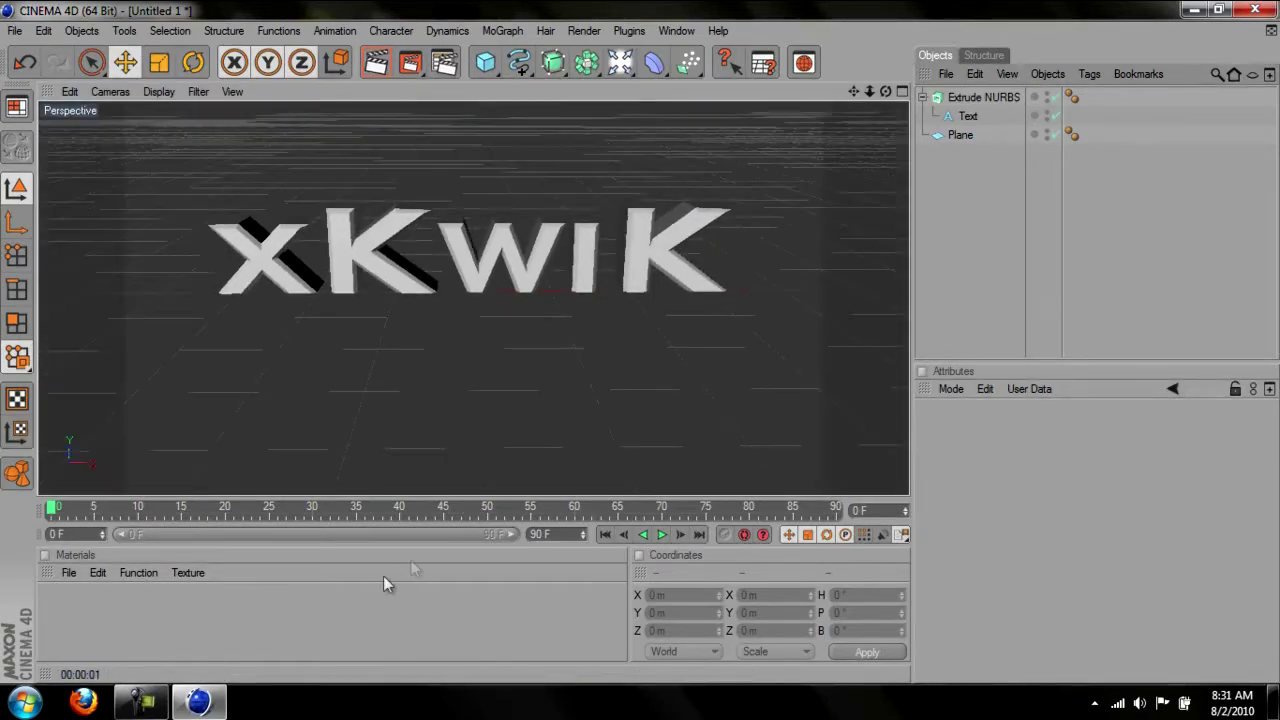
# Step: Create a new material and set its colour to pure red with RGB 255, 0, 0
pyautogui.doubleClick(266, 611)
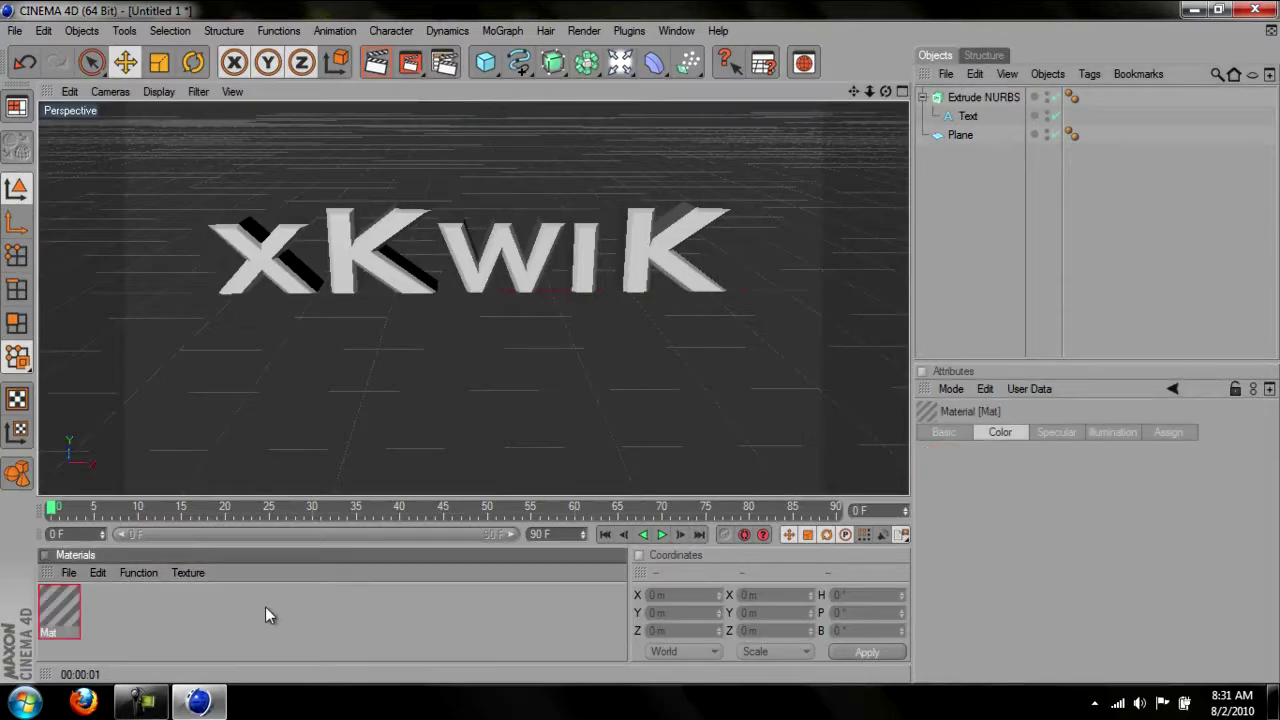
pyautogui.doubleClick(62, 605)
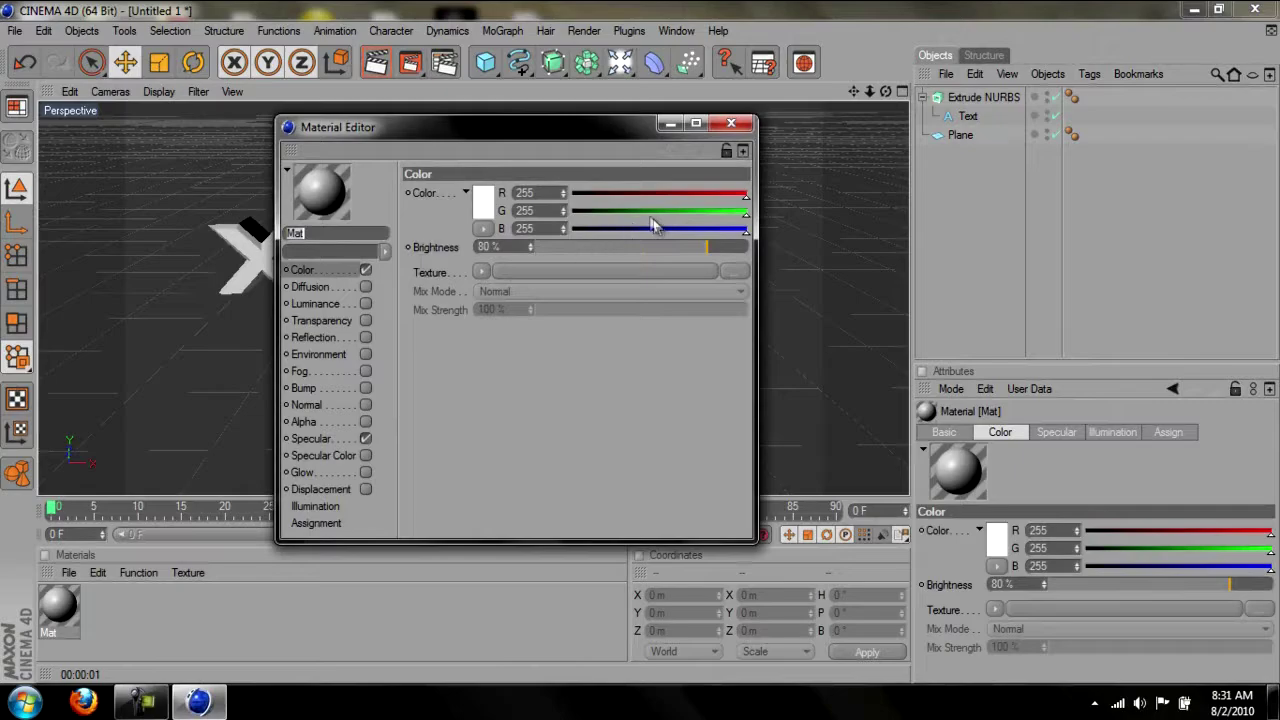
pyautogui.moveTo(650, 212); pyautogui.dragTo(572, 211)
pyautogui.click(572, 229)
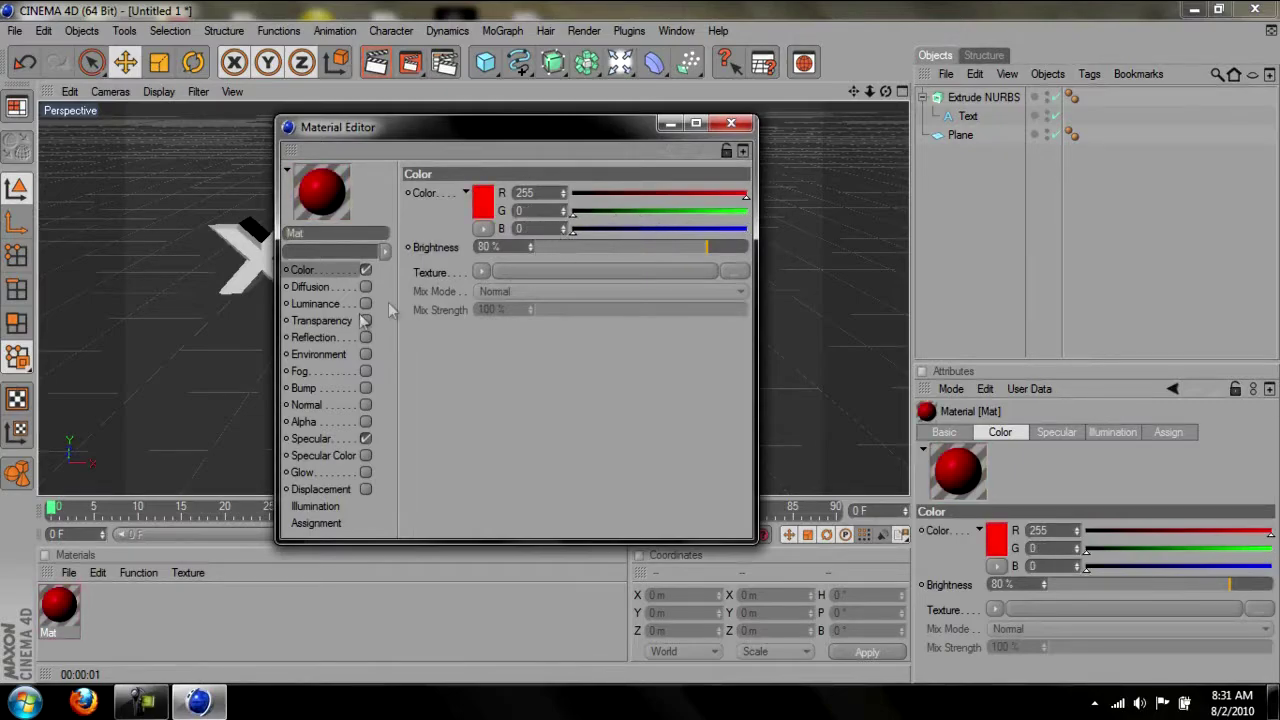
# Step: Enable reflection on the red material at 25% brightness and apply the material to the extruded text
pyautogui.click(335, 340)
pyautogui.click(365, 337)
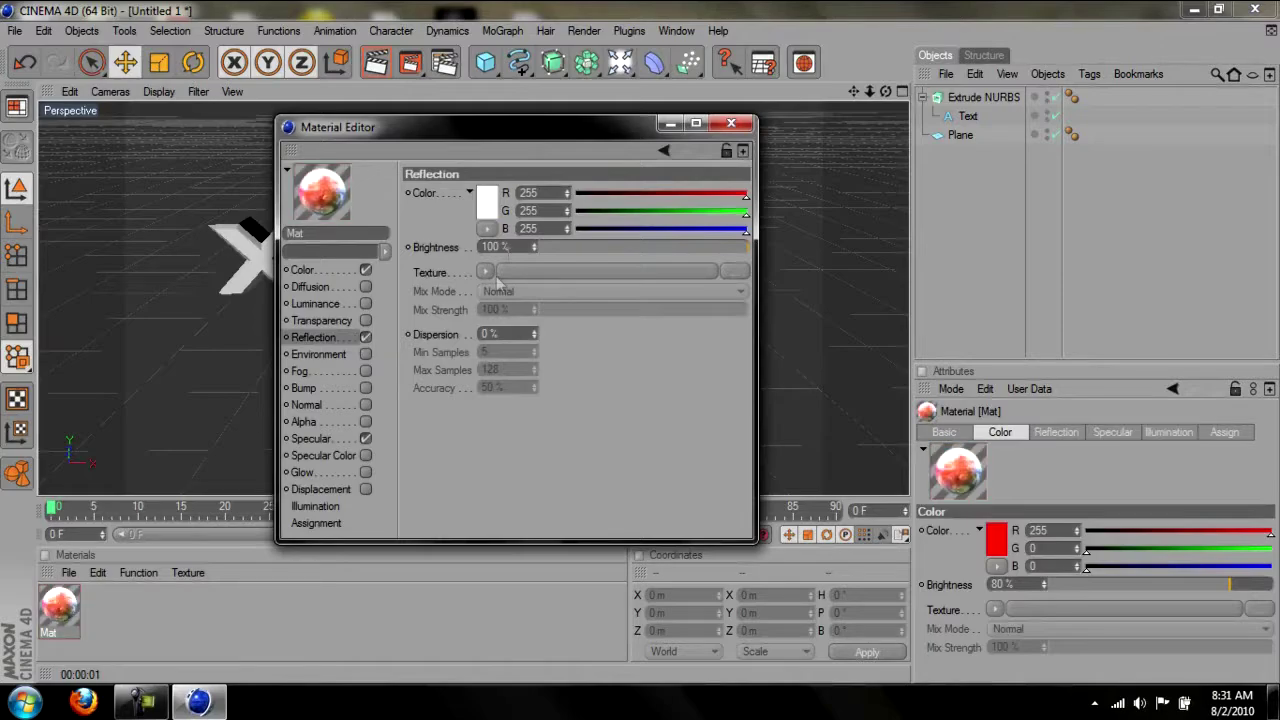
pyautogui.write('25')
pyautogui.press('Return')
pyautogui.click(731, 122)
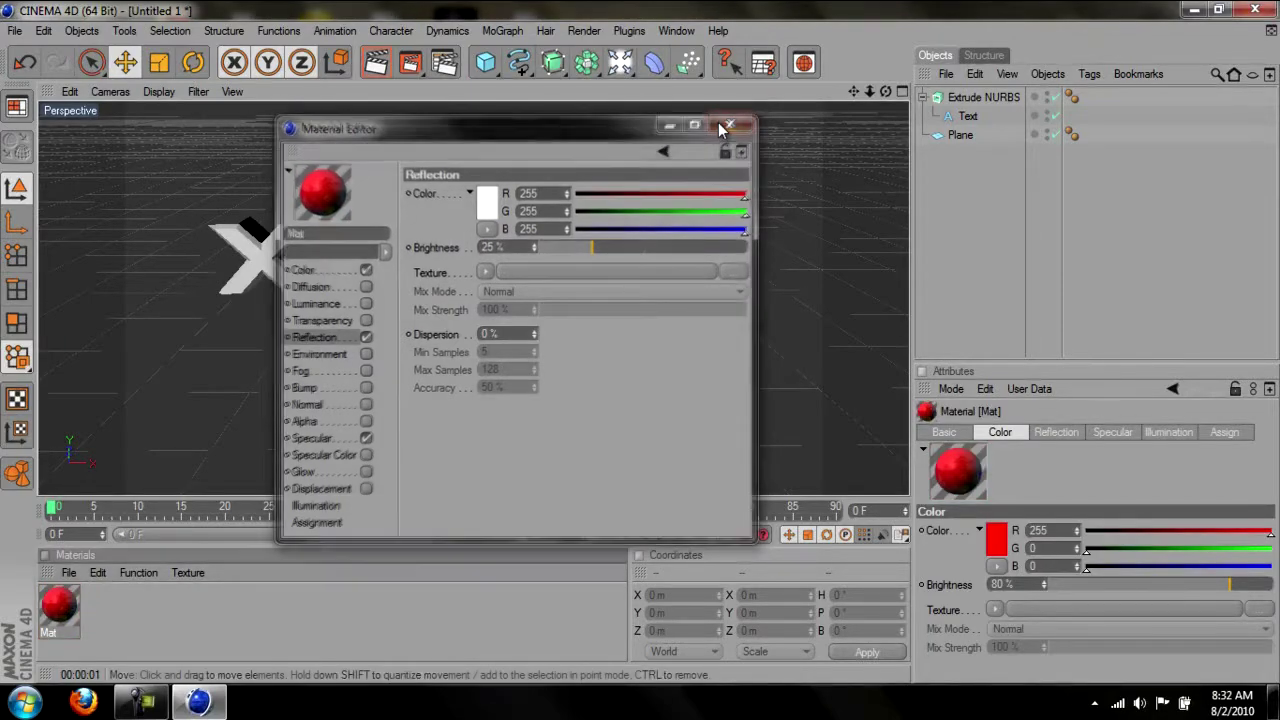
pyautogui.moveTo(62, 602); pyautogui.dragTo(261, 256)
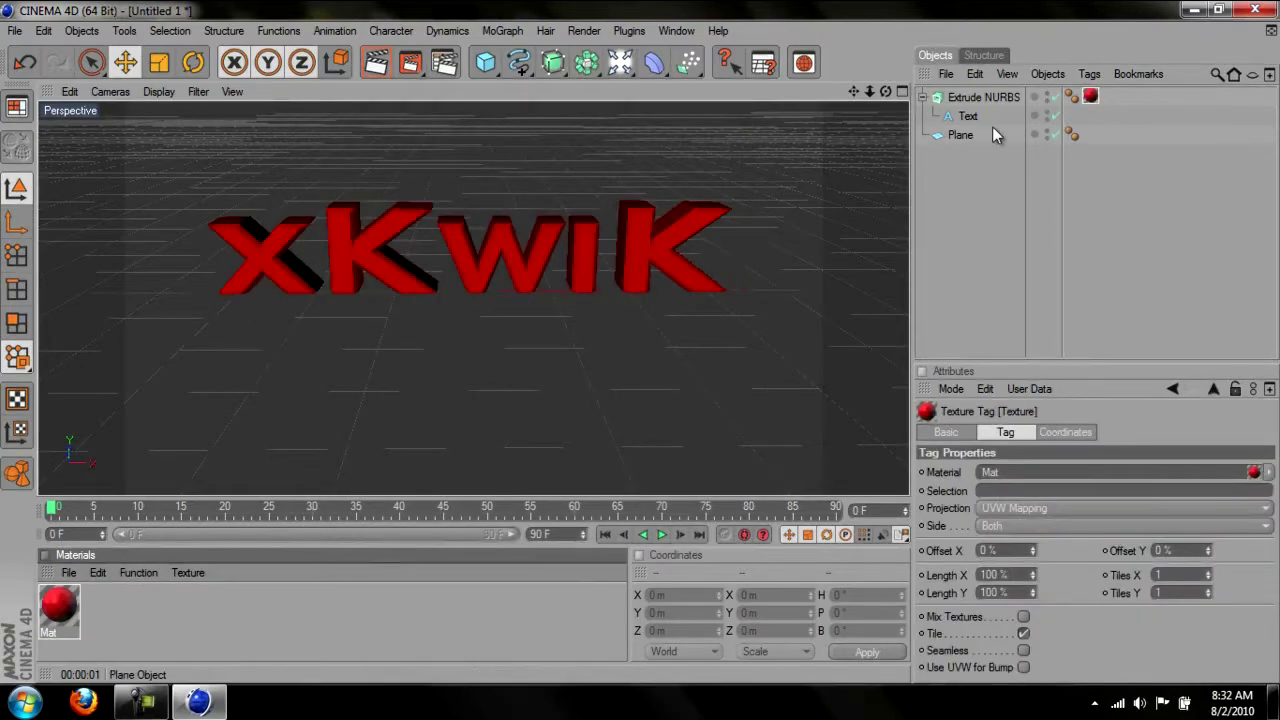
# Step: Duplicate the Extrude NURBS with its text and remove the red material tag from the upper copy
pyautogui.click(984, 97)
pyautogui.click(922, 97)
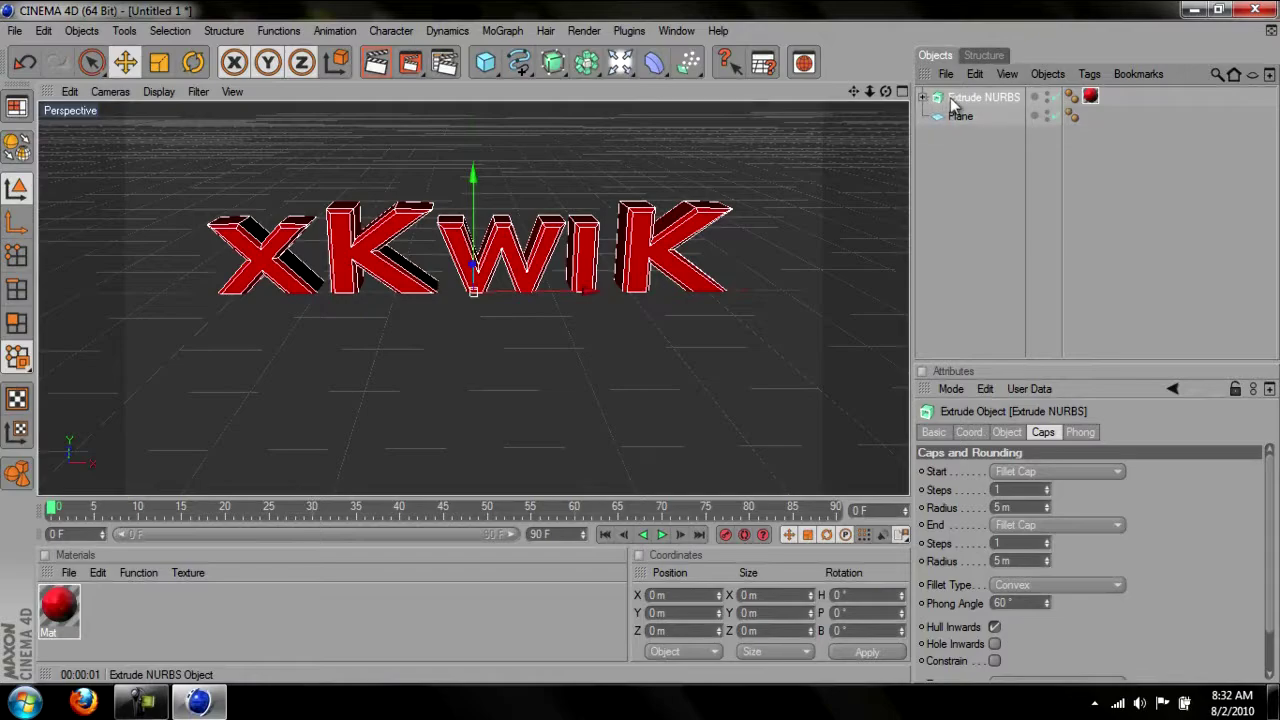
pyautogui.click(975, 74)
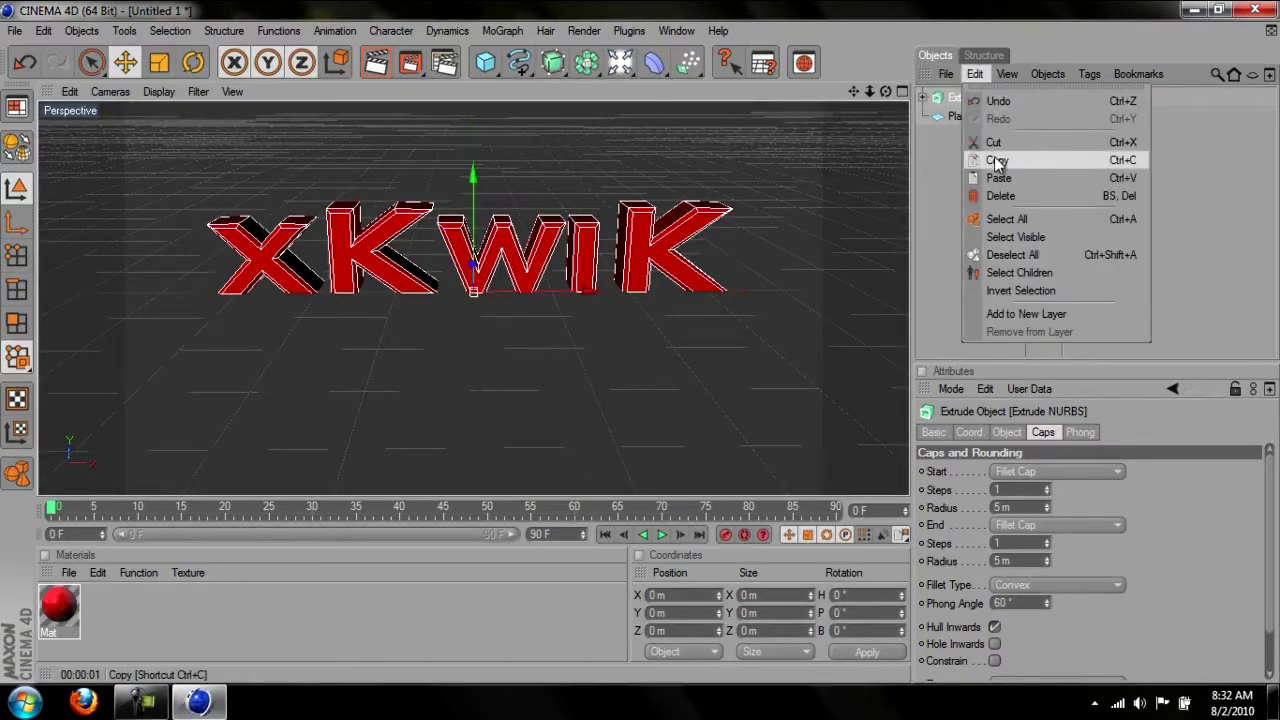
pyautogui.click(983, 160)
pyautogui.click(975, 74)
pyautogui.click(985, 172)
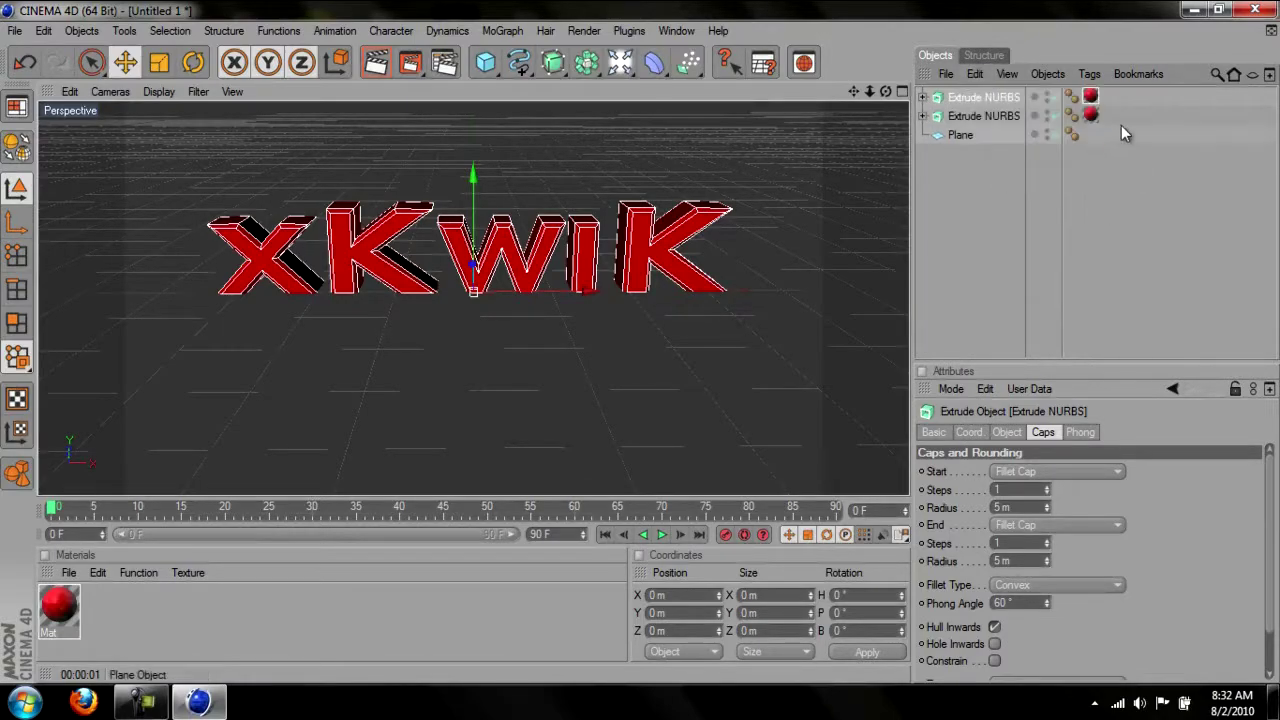
pyautogui.click(1092, 97)
pyautogui.press('Delete')
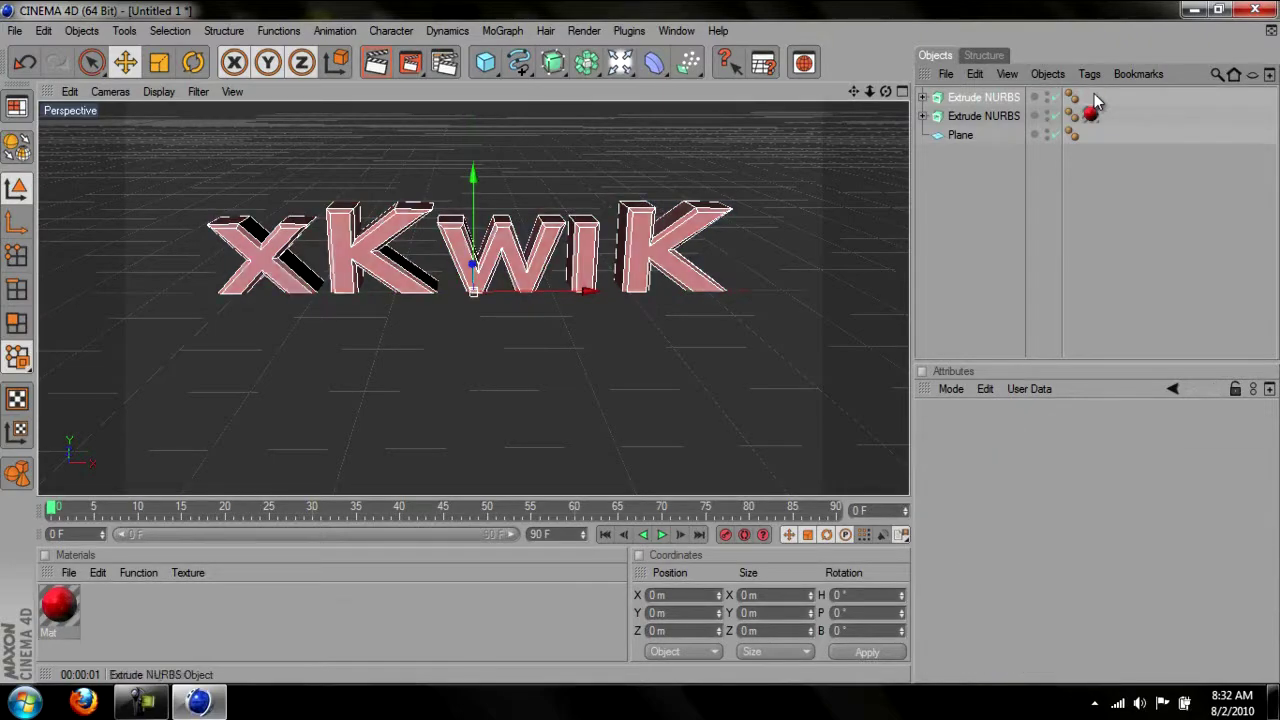
# Step: Set the untextured copy's Z extrusion movement to 20 m and move it along Z to about 14.5 m
pyautogui.click(1003, 100)
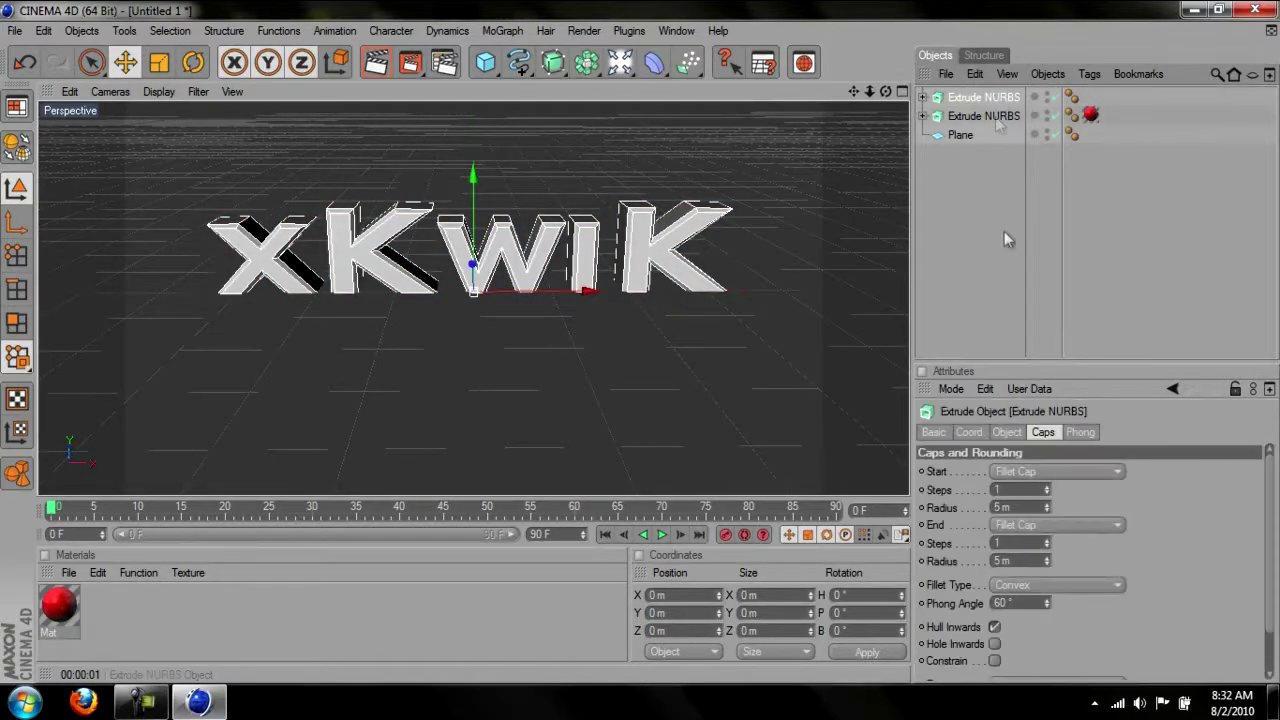
pyautogui.click(1007, 432)
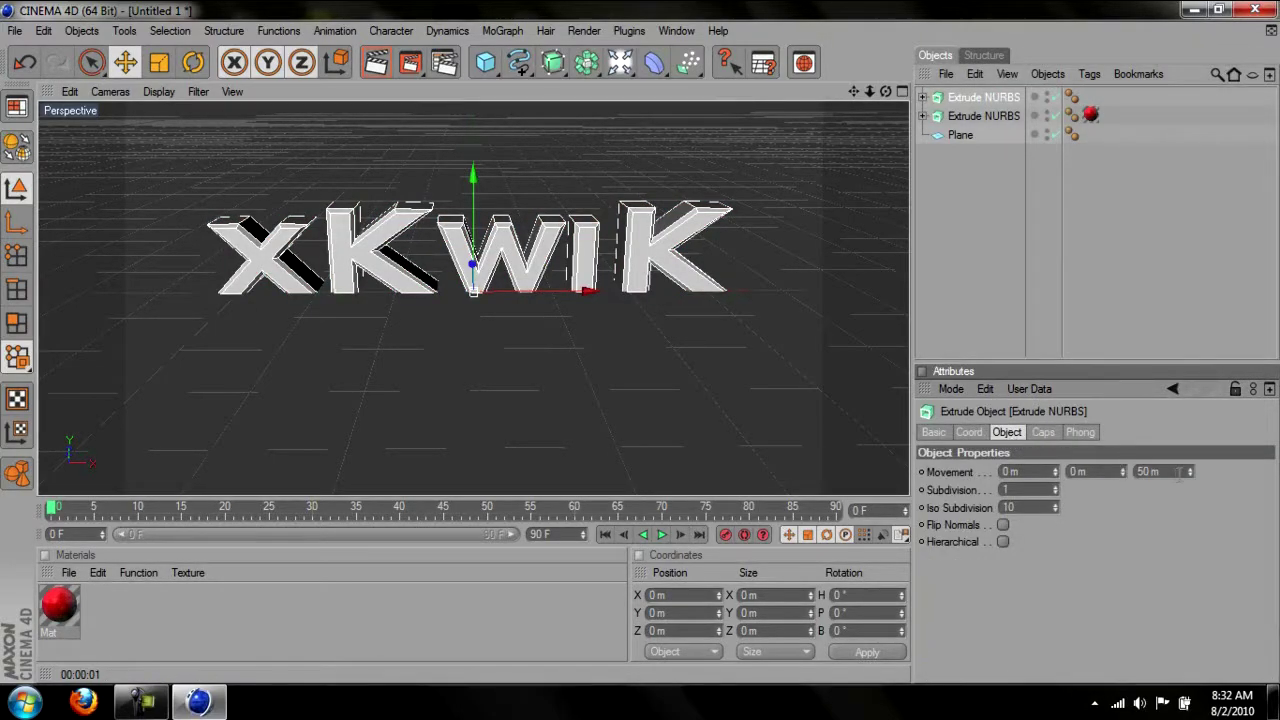
pyautogui.write('20')
pyautogui.press('Return')
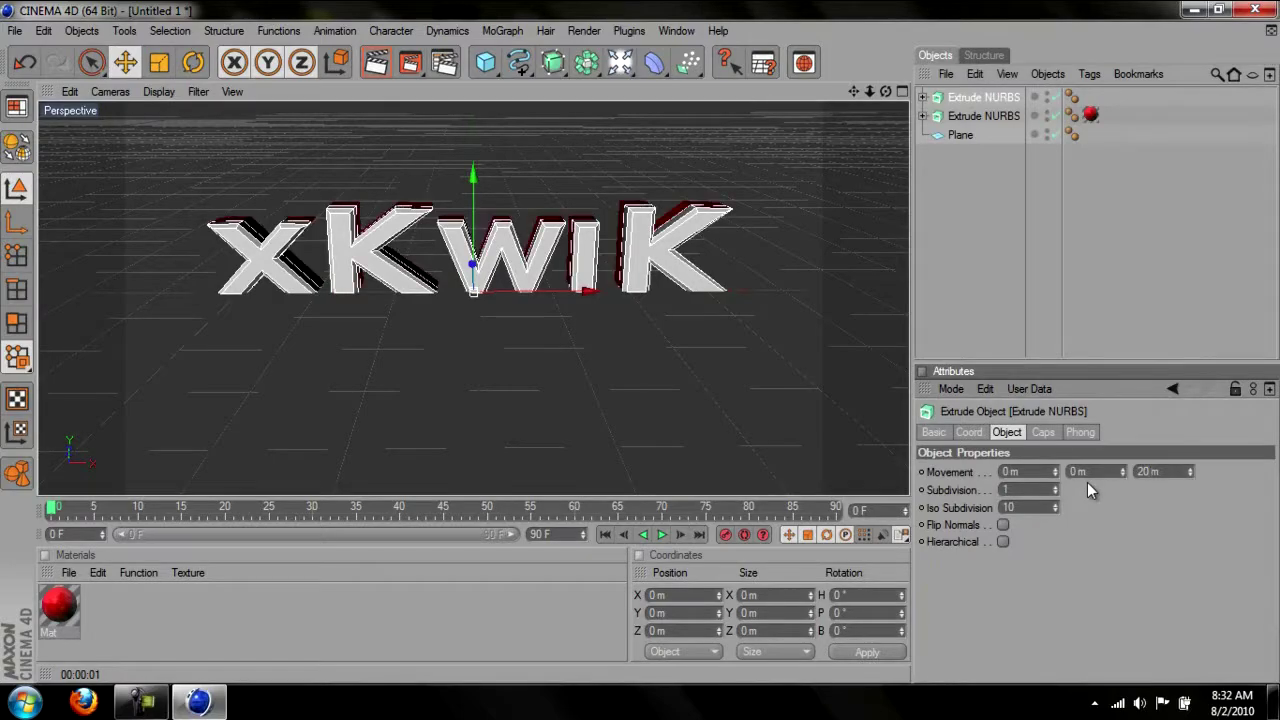
pyautogui.moveTo(887, 93); pyautogui.dragTo(640, 342)
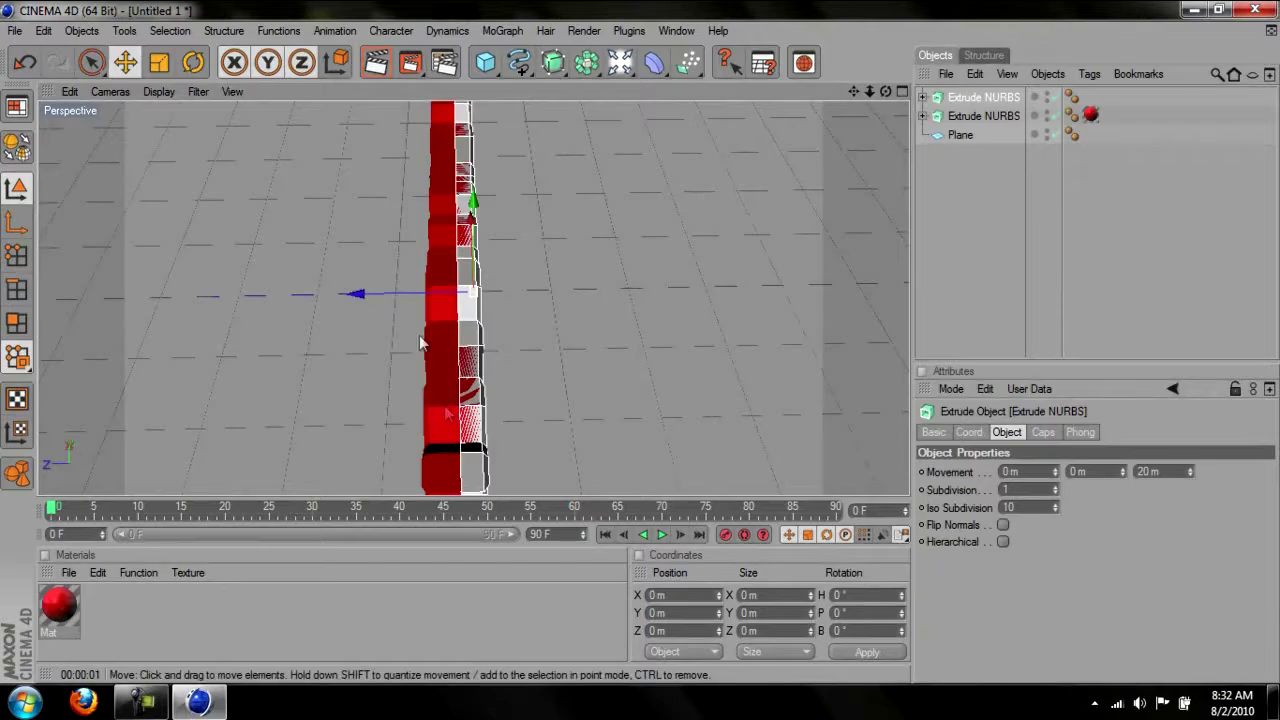
pyautogui.moveTo(409, 298); pyautogui.dragTo(662, 404)
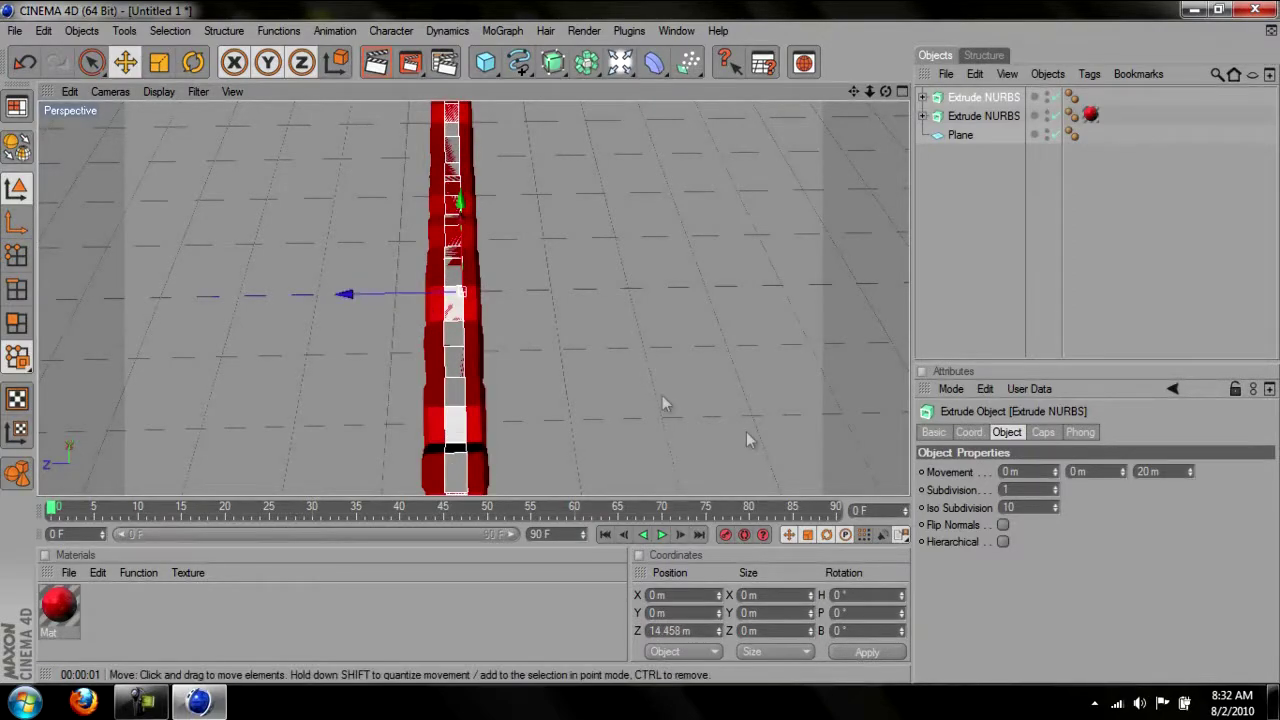
# Step: Set the start and end fillet radius of the untextured copy to 10 m and render a front preview
pyautogui.click(1048, 433)
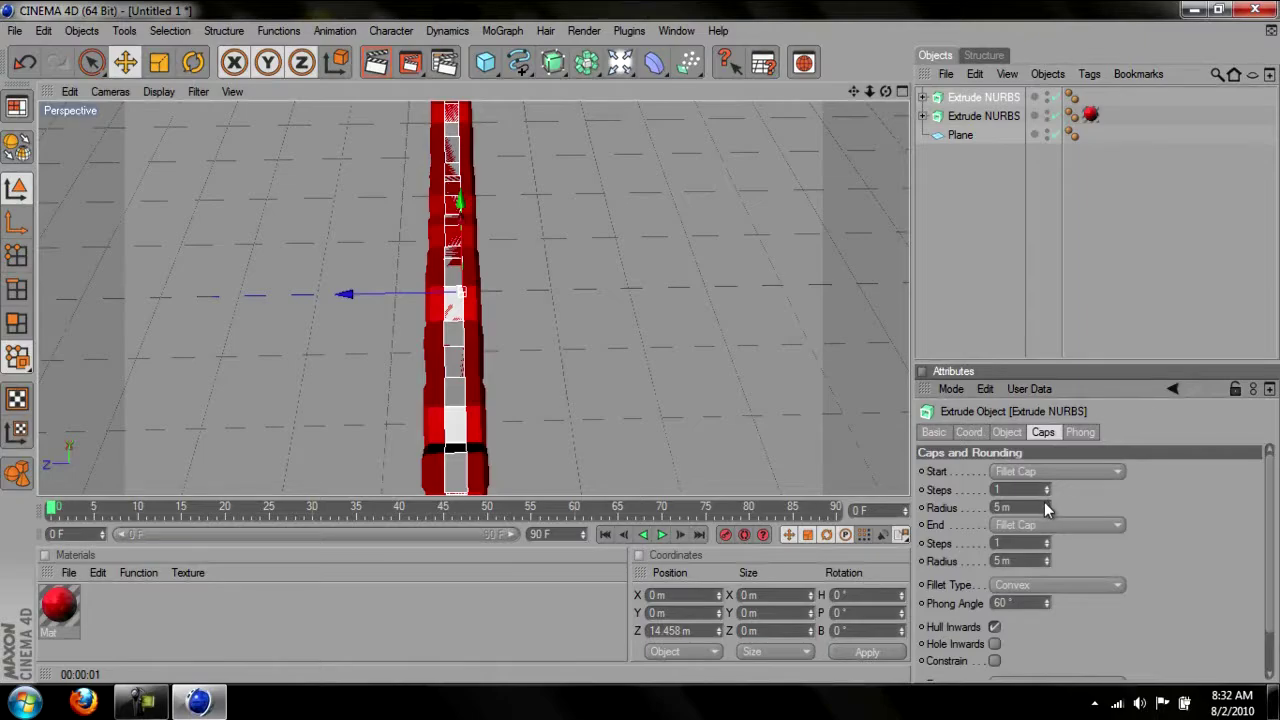
pyautogui.moveTo(1046, 510); pyautogui.dragTo(1046, 503)
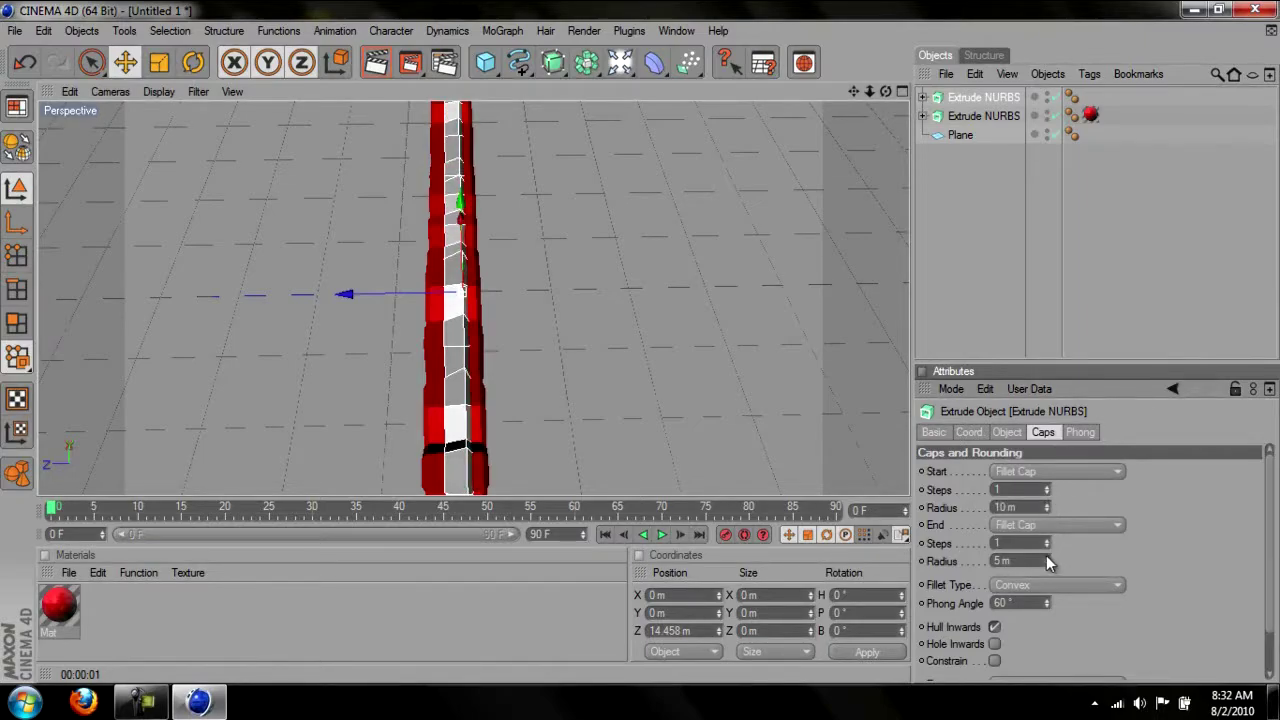
pyautogui.moveTo(1047, 561); pyautogui.dragTo(1047, 555)
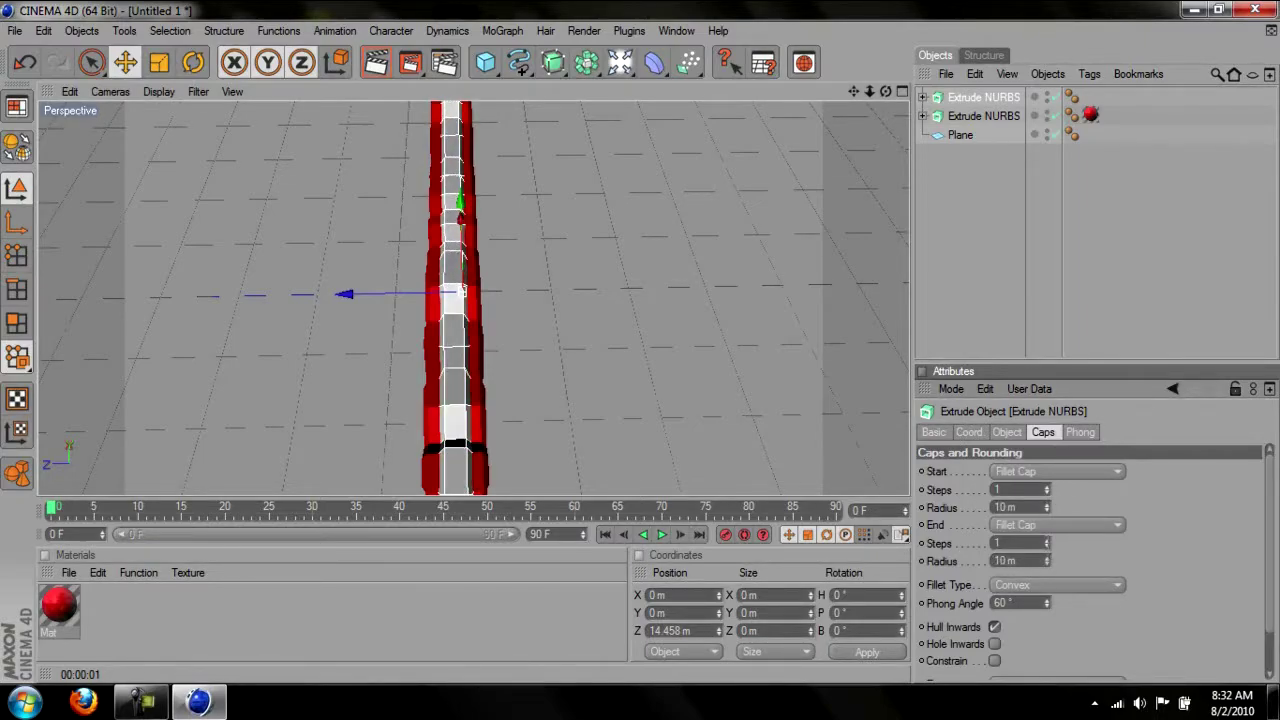
pyautogui.click(971, 207)
pyautogui.click(932, 100)
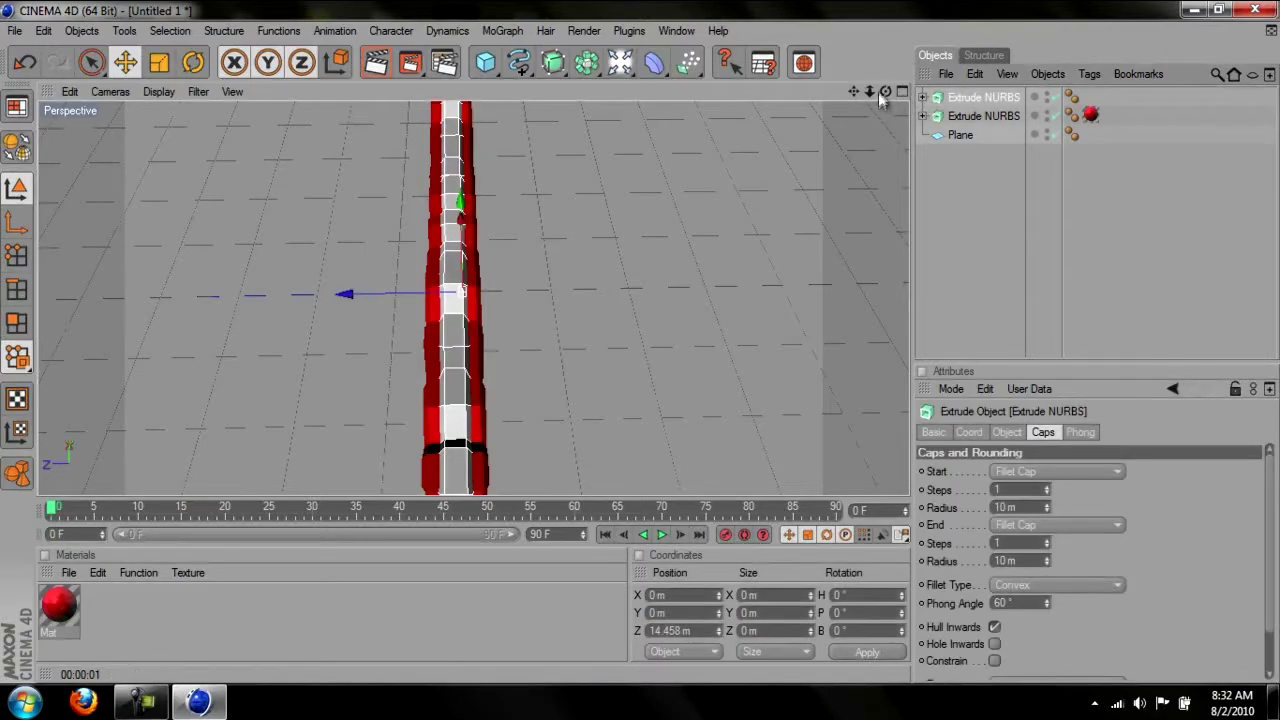
pyautogui.moveTo(884, 91); pyautogui.dragTo(652, 358)
pyautogui.hotkey('ctrl', 'r')
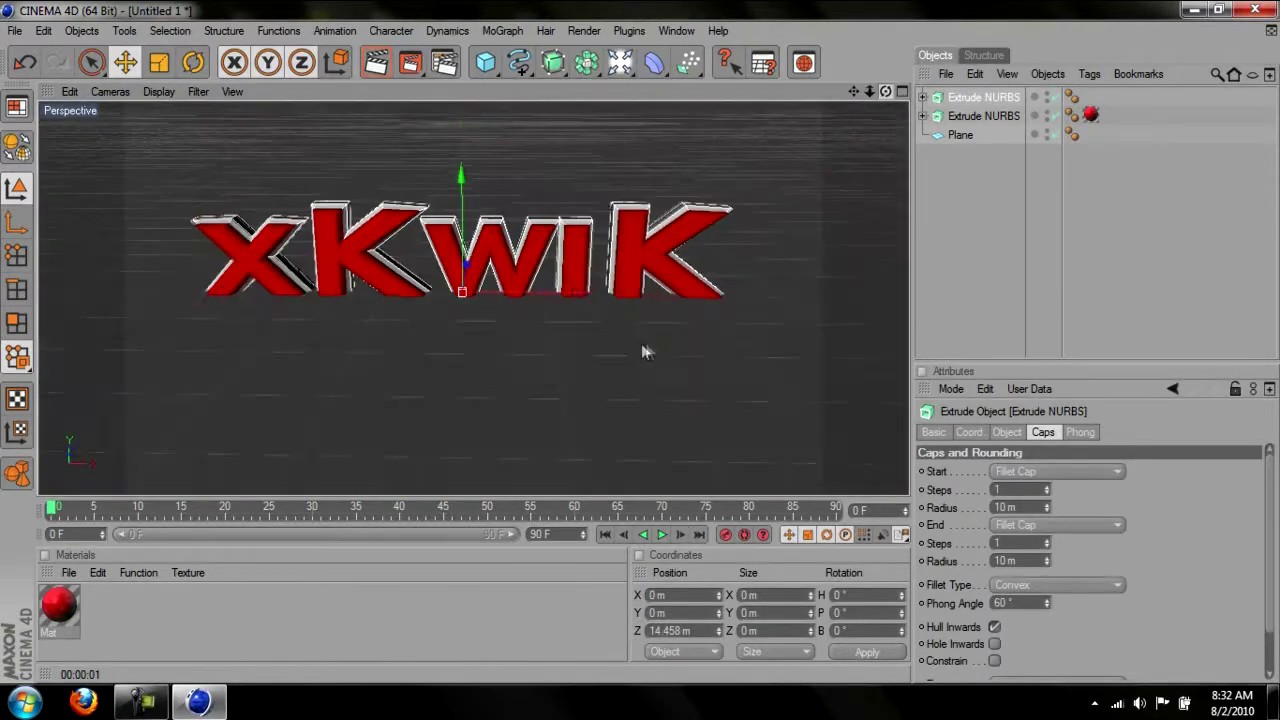
# Step: Create a second material and open it in the Material Editor
pyautogui.doubleClick(168, 604)
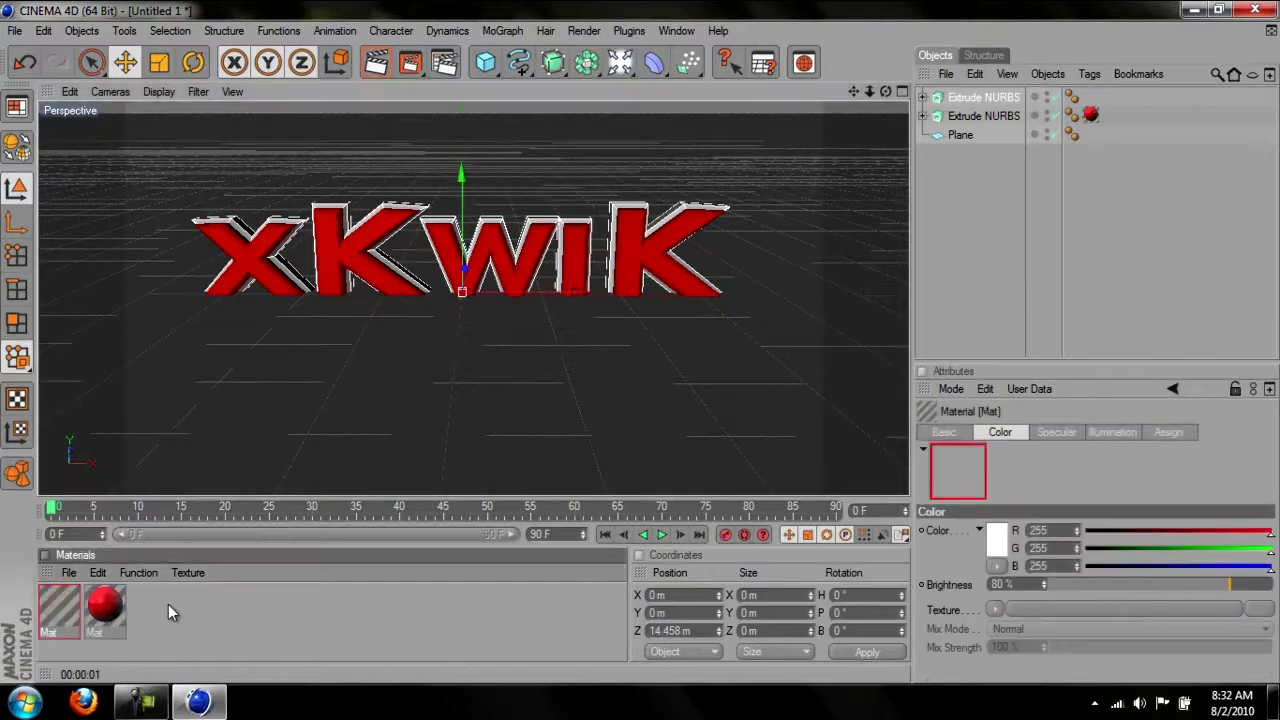
pyautogui.doubleClick(59, 605)
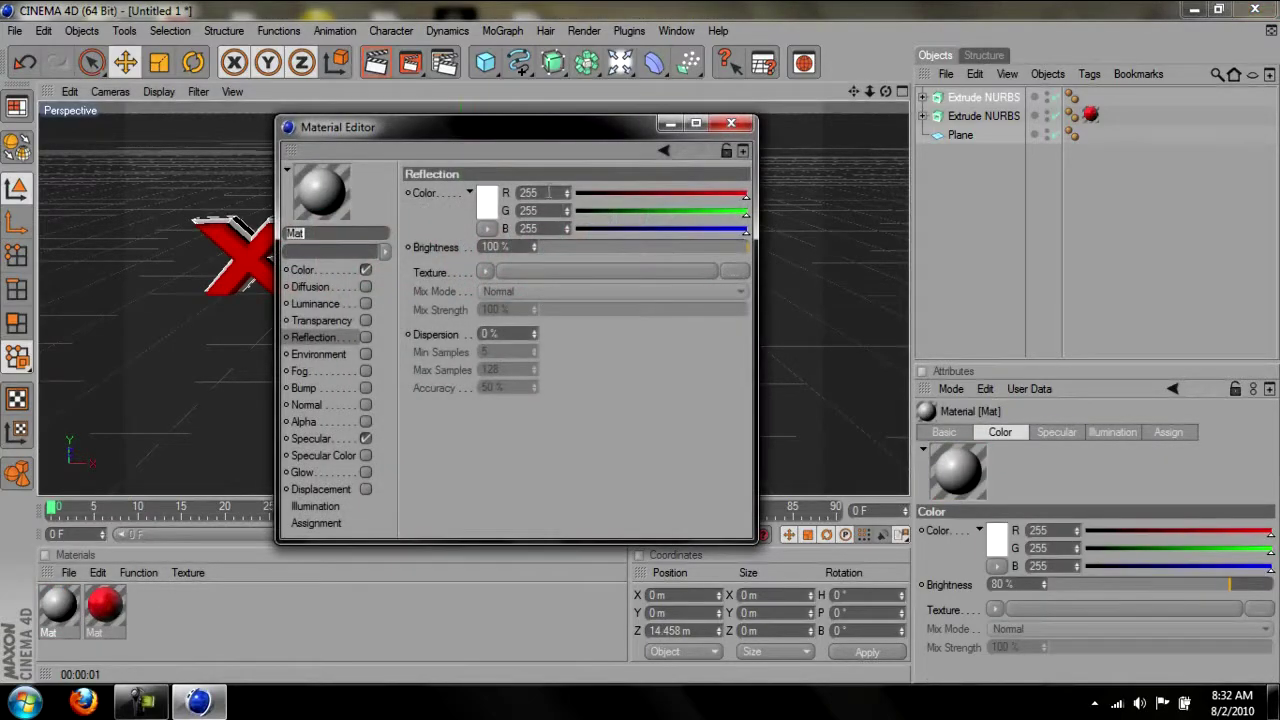
# Step: Set the second material's reflection colour to RGB 50, 50, 50
pyautogui.click(549, 191)
pyautogui.write('50')
pyautogui.press('Tab')
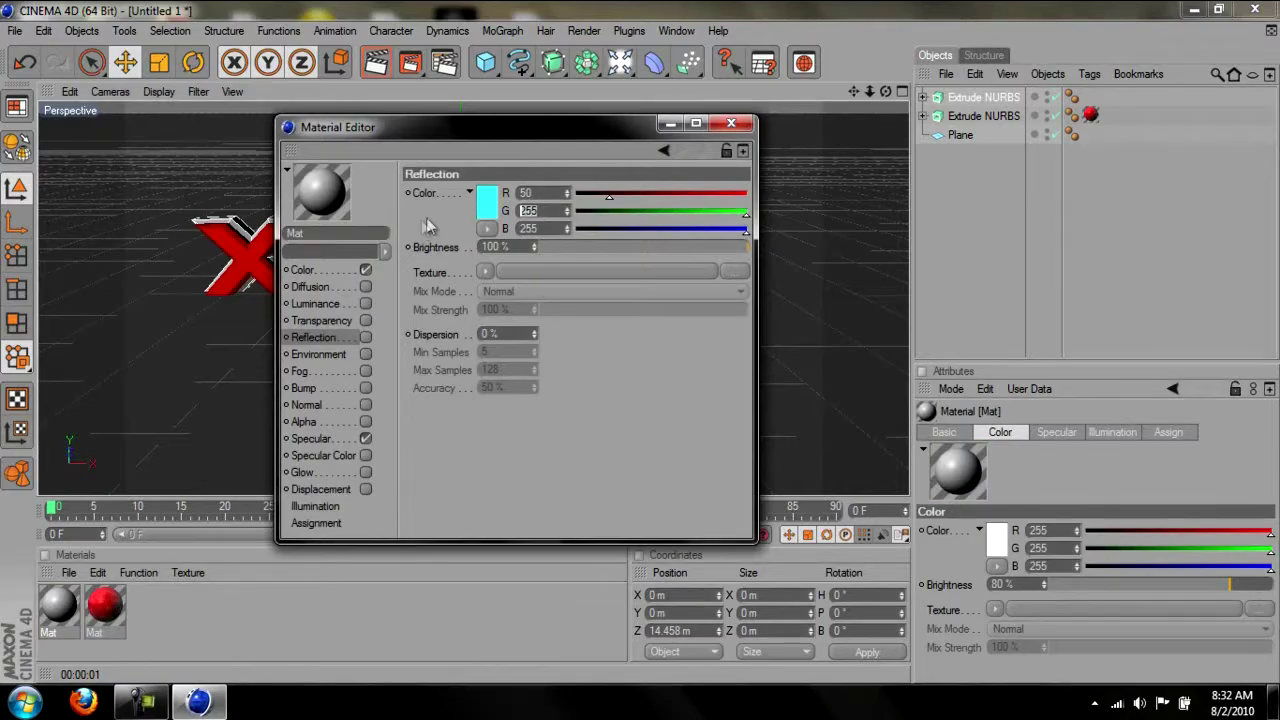
pyautogui.write('50')
pyautogui.press('Return')
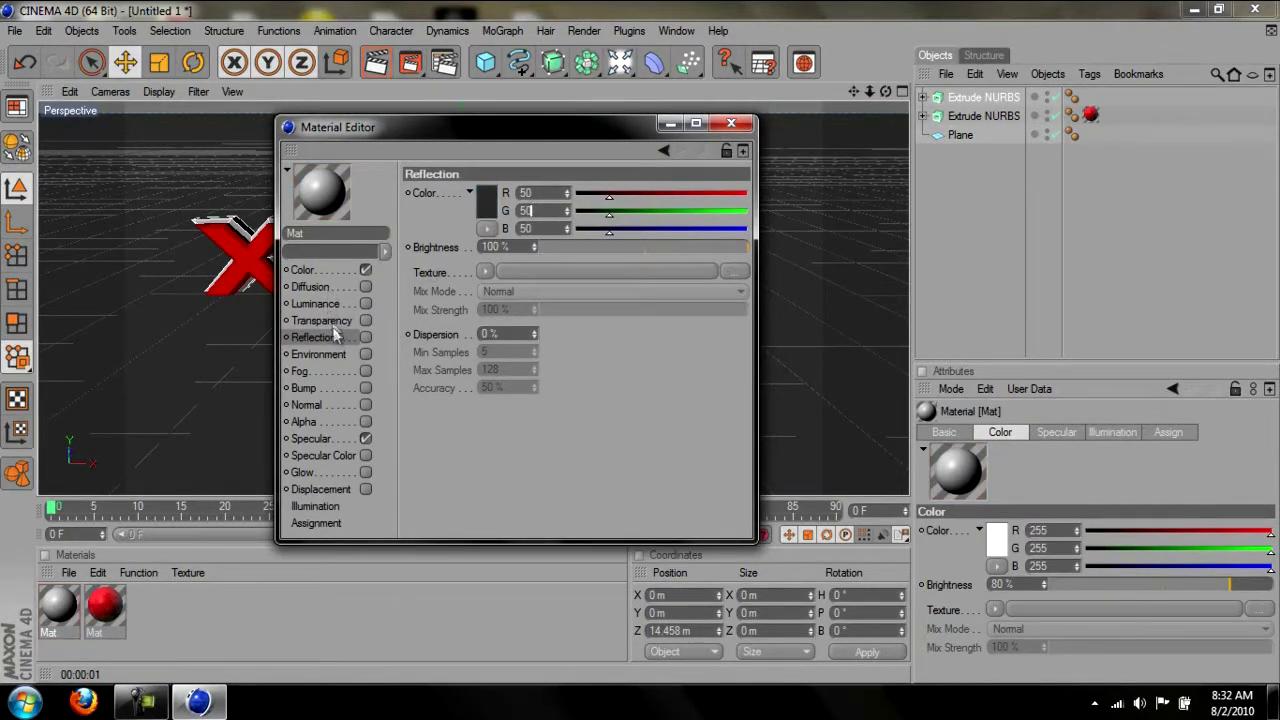
# Step: Set the second material's base colour to dark grey with RGB 50, 50, 50
pyautogui.click(327, 269)
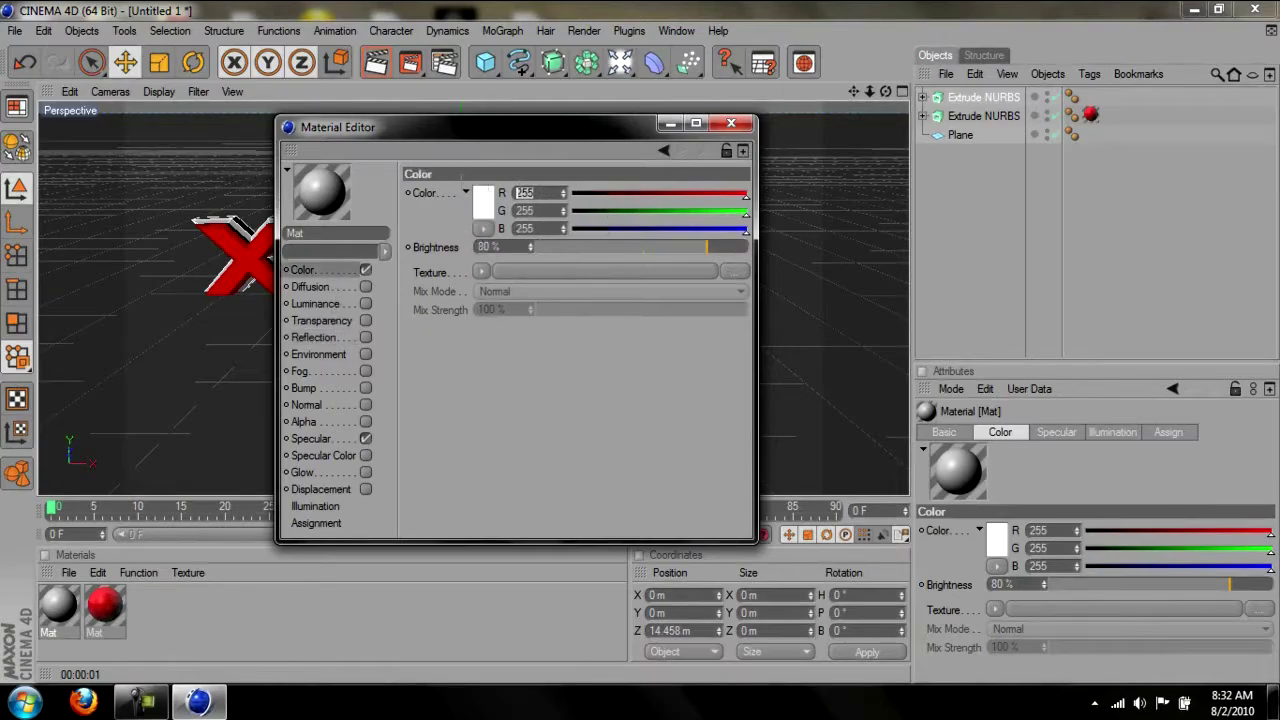
pyautogui.write('50')
pyautogui.click(521, 210)
pyautogui.write('50')
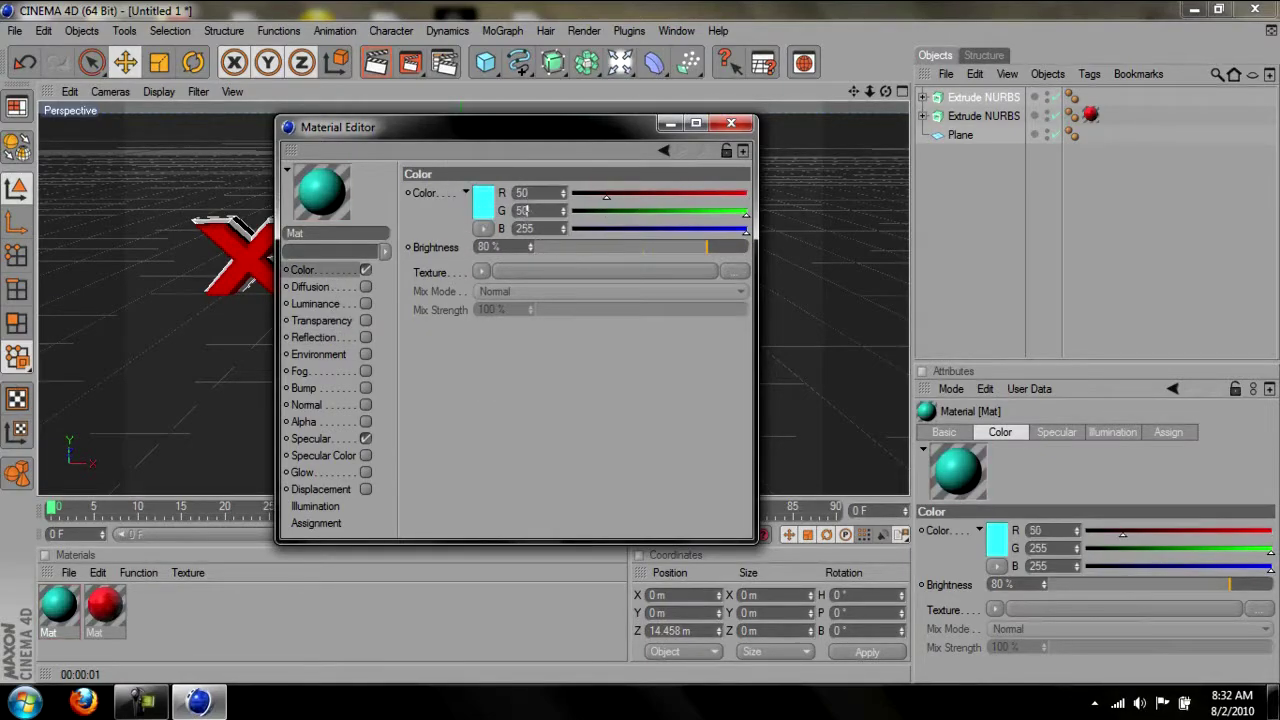
pyautogui.click(523, 228)
pyautogui.write('50')
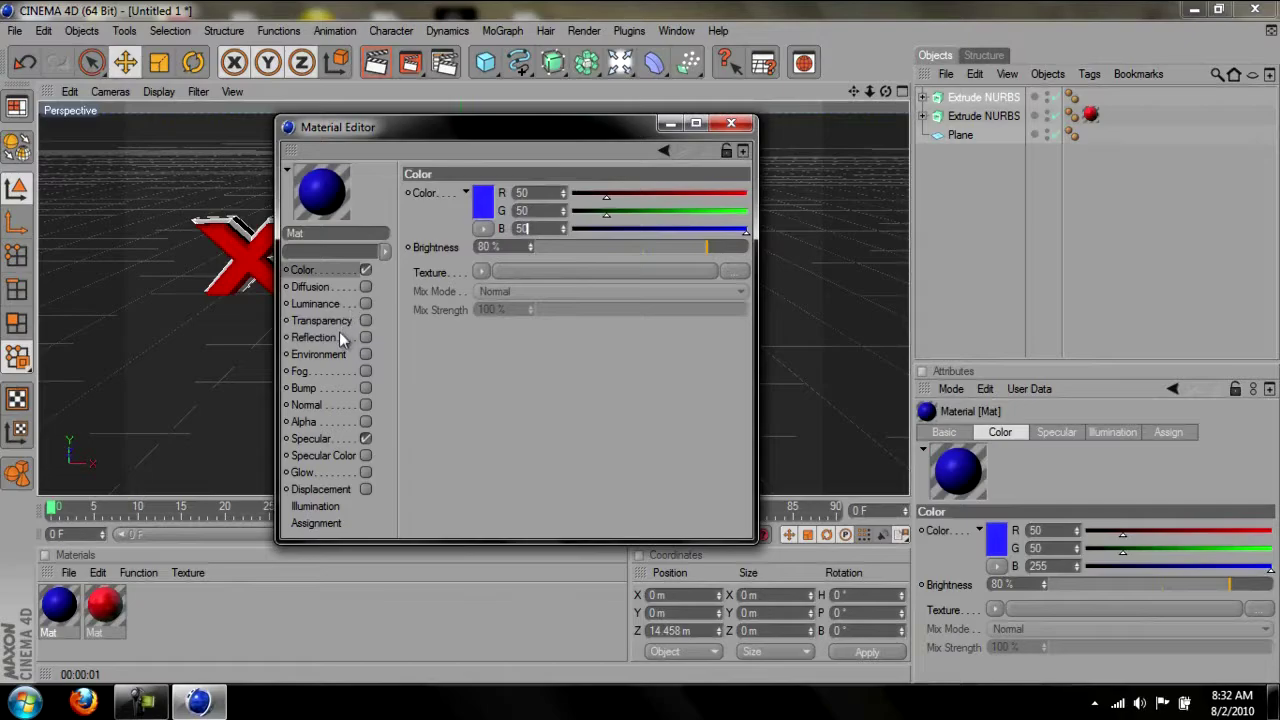
# Step: Enable reflection on the second material with white RGB 255, 255, 255 and a brightness of 80%
pyautogui.click(339, 337)
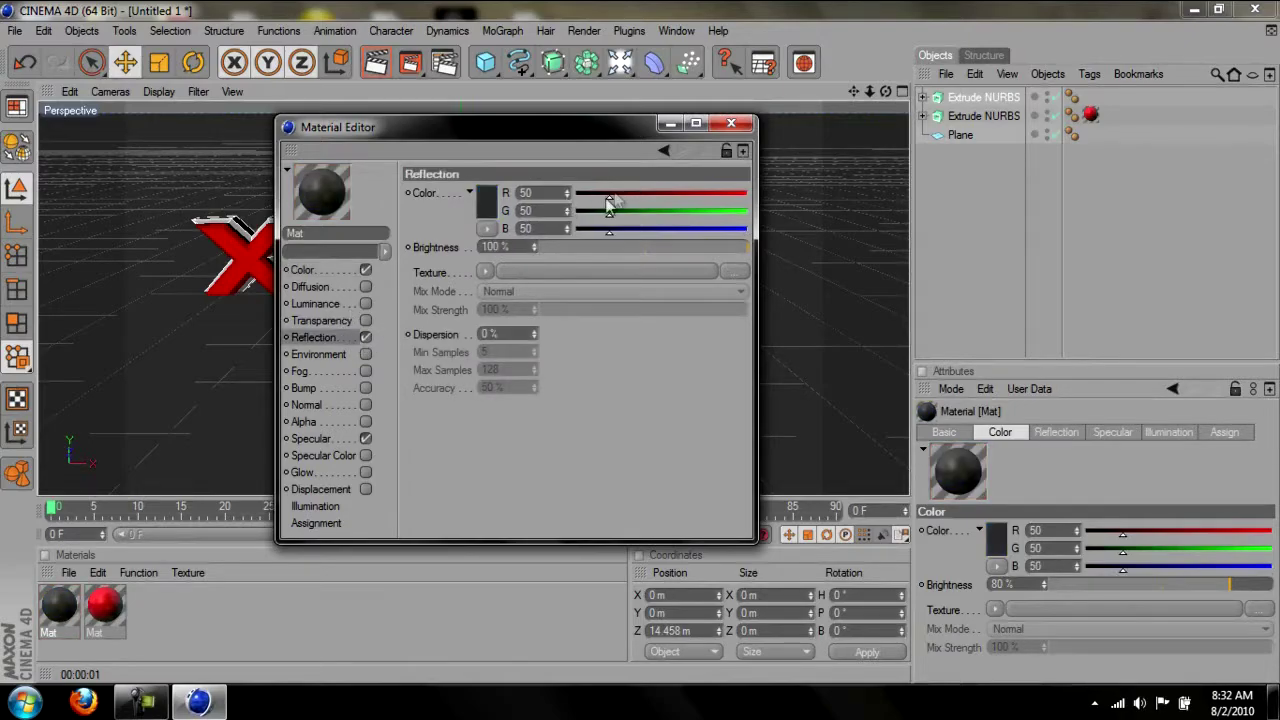
pyautogui.moveTo(612, 200); pyautogui.dragTo(750, 232)
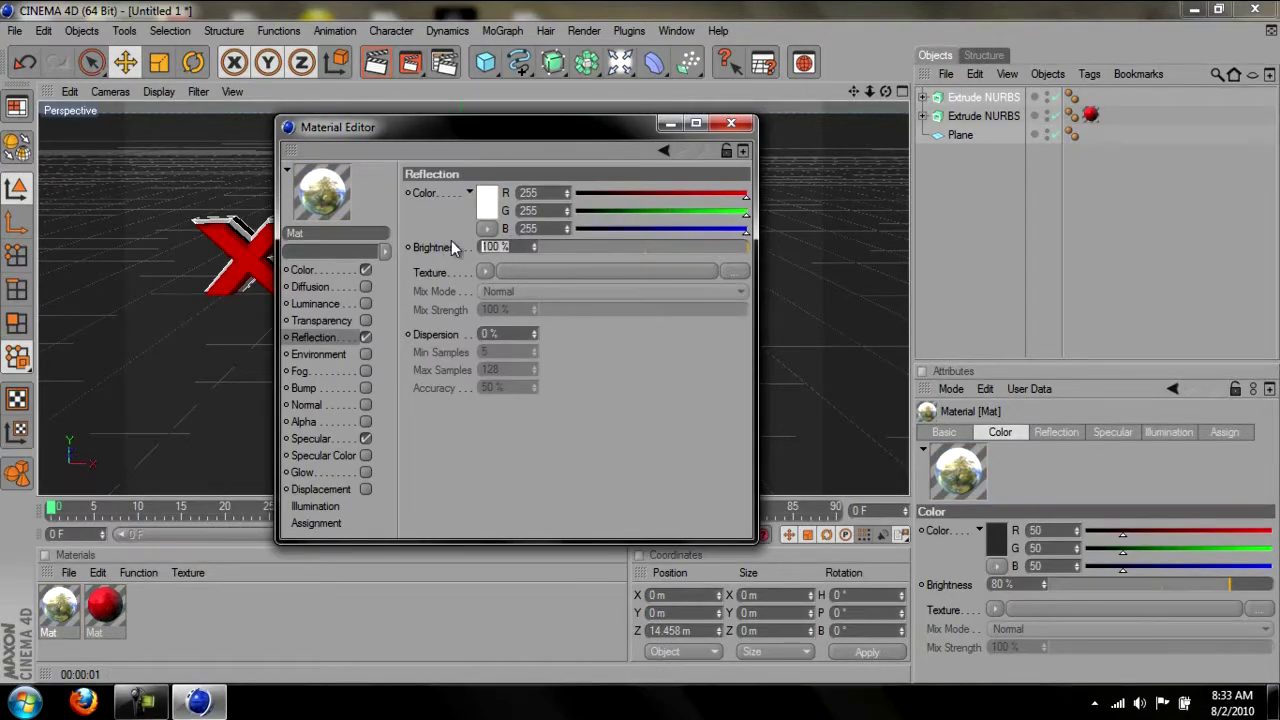
pyautogui.write('50')
pyautogui.press('Return')
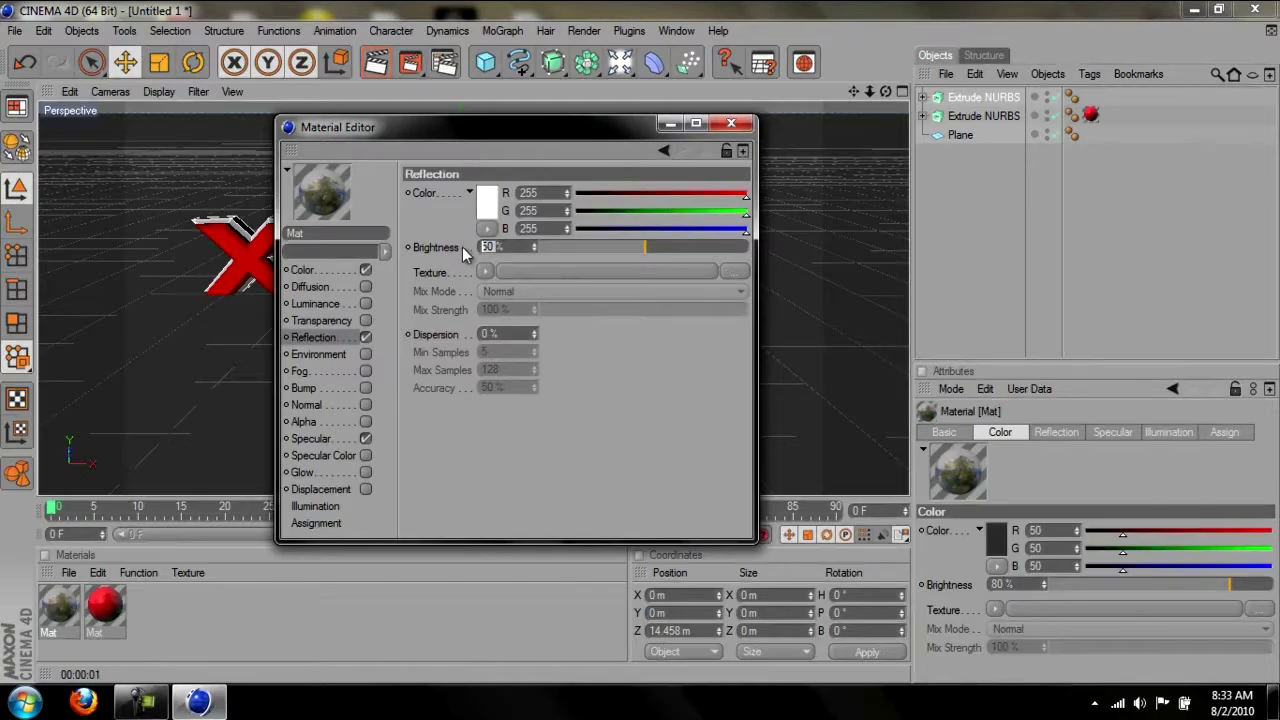
pyautogui.write('80')
pyautogui.press('Return')
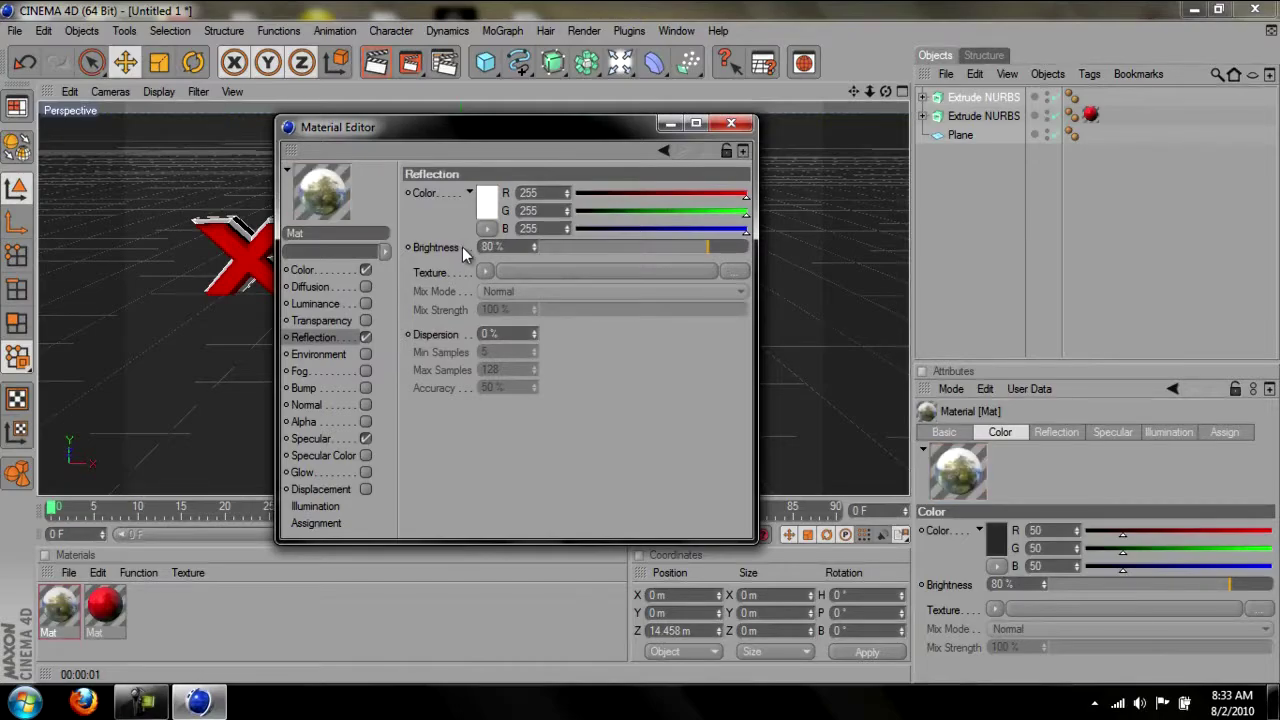
# Step: Set the second material's base colour to black, RGB 0, 0, 0, and its reflection brightness to 65%
pyautogui.click(355, 270)
pyautogui.moveTo(585, 233)
pyautogui.mouseDown()
pyautogui.moveTo(566, 231)
pyautogui.moveTo(570, 213)
pyautogui.mouseUp()
pyautogui.click(577, 197)
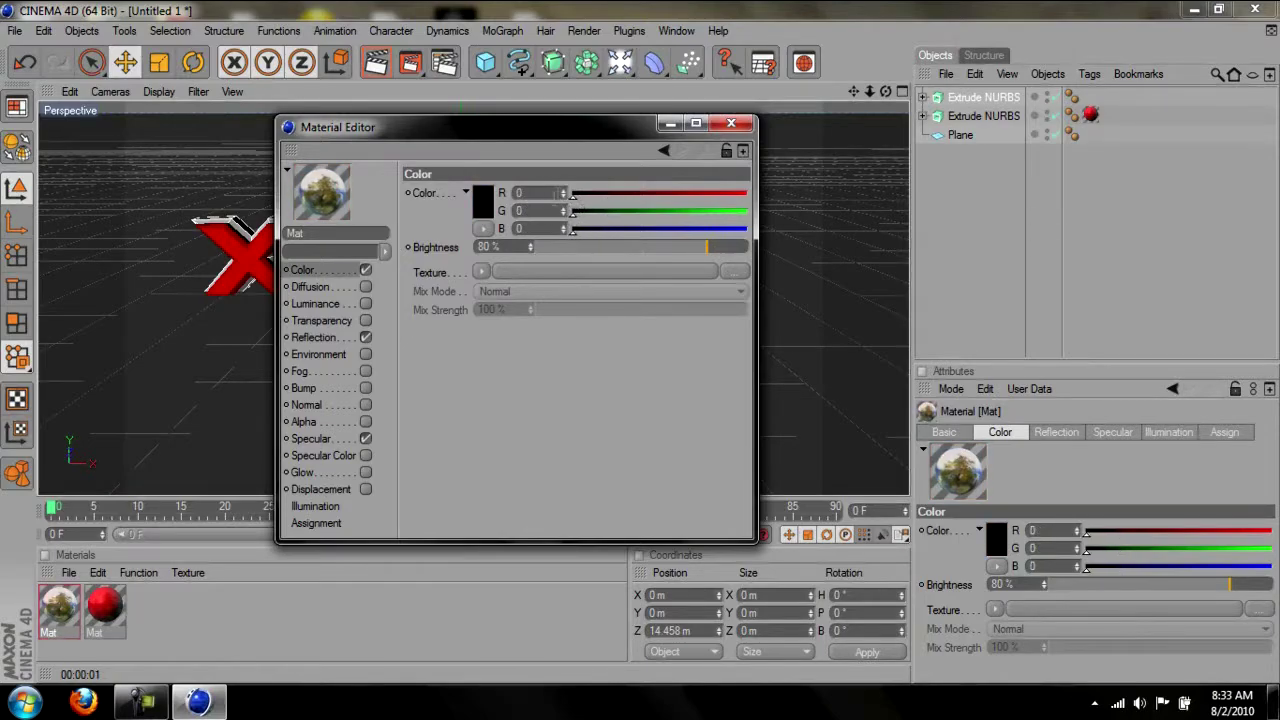
pyautogui.click(343, 337)
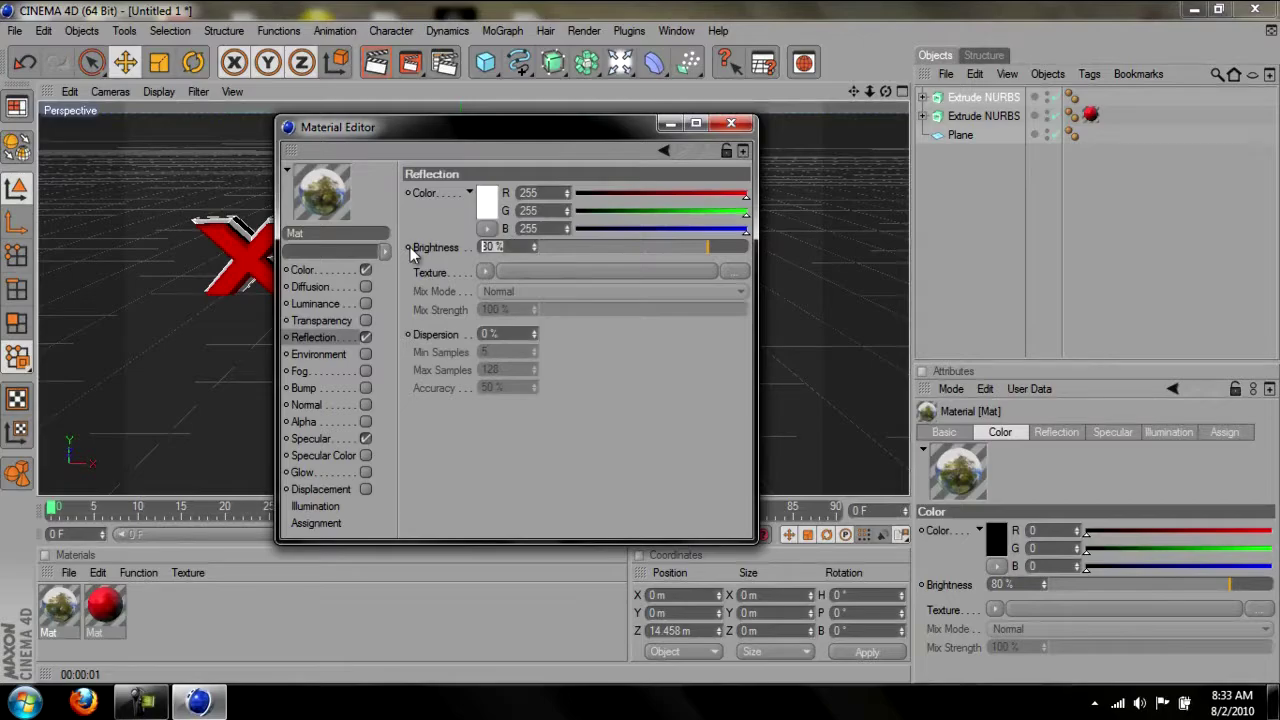
pyautogui.press('Return')
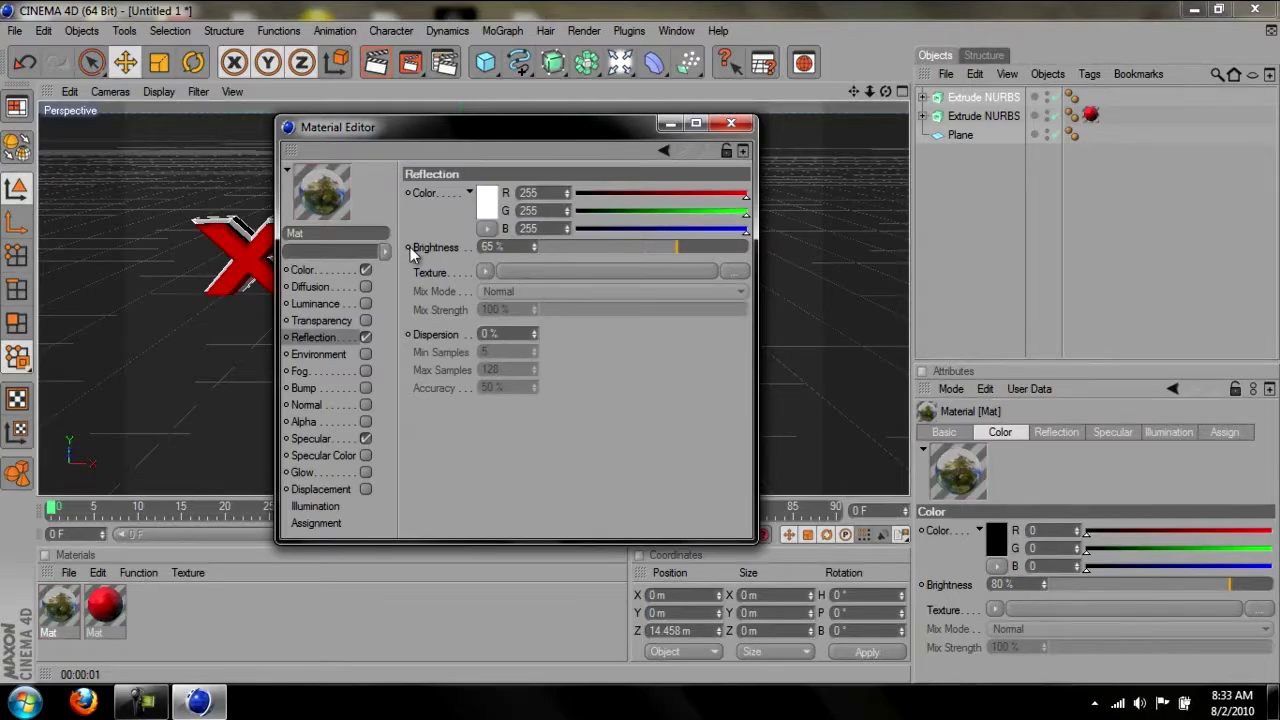
pyautogui.click(730, 124)
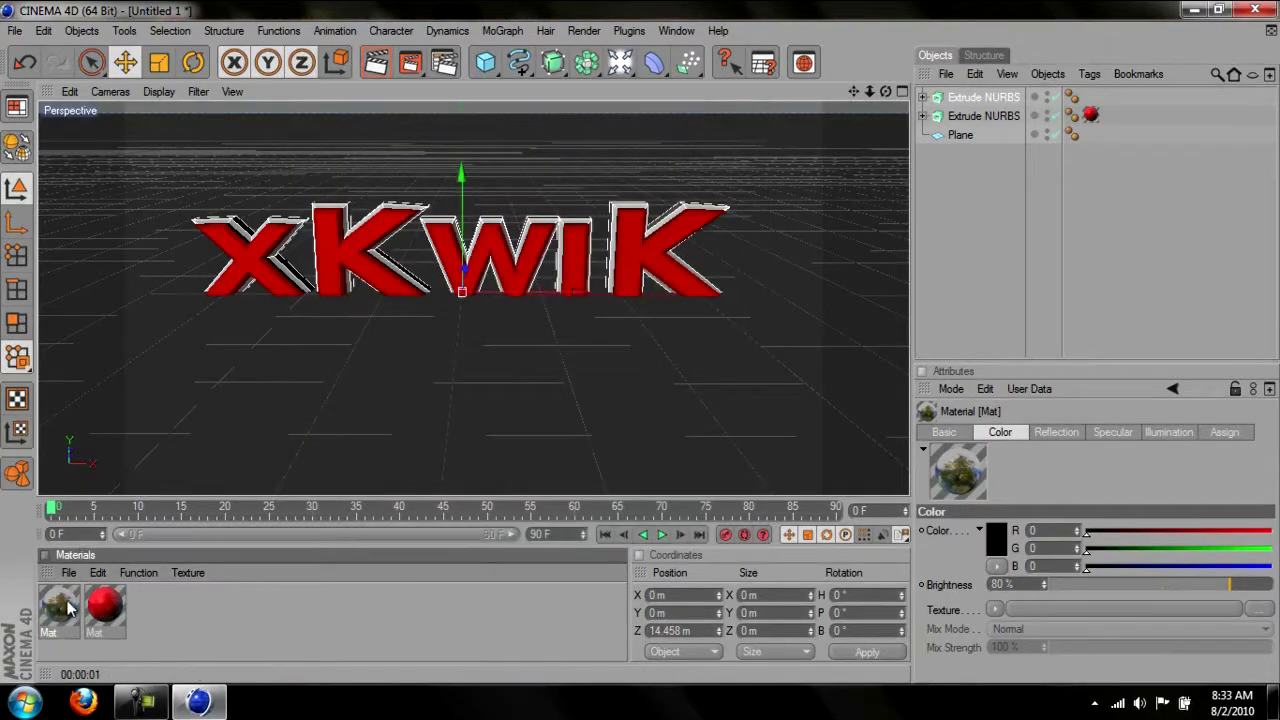
# Step: Apply the black reflective material to the untextured Extrude NURBS and render a preview from an angled view
pyautogui.moveTo(972, 103); pyautogui.dragTo(969, 98)
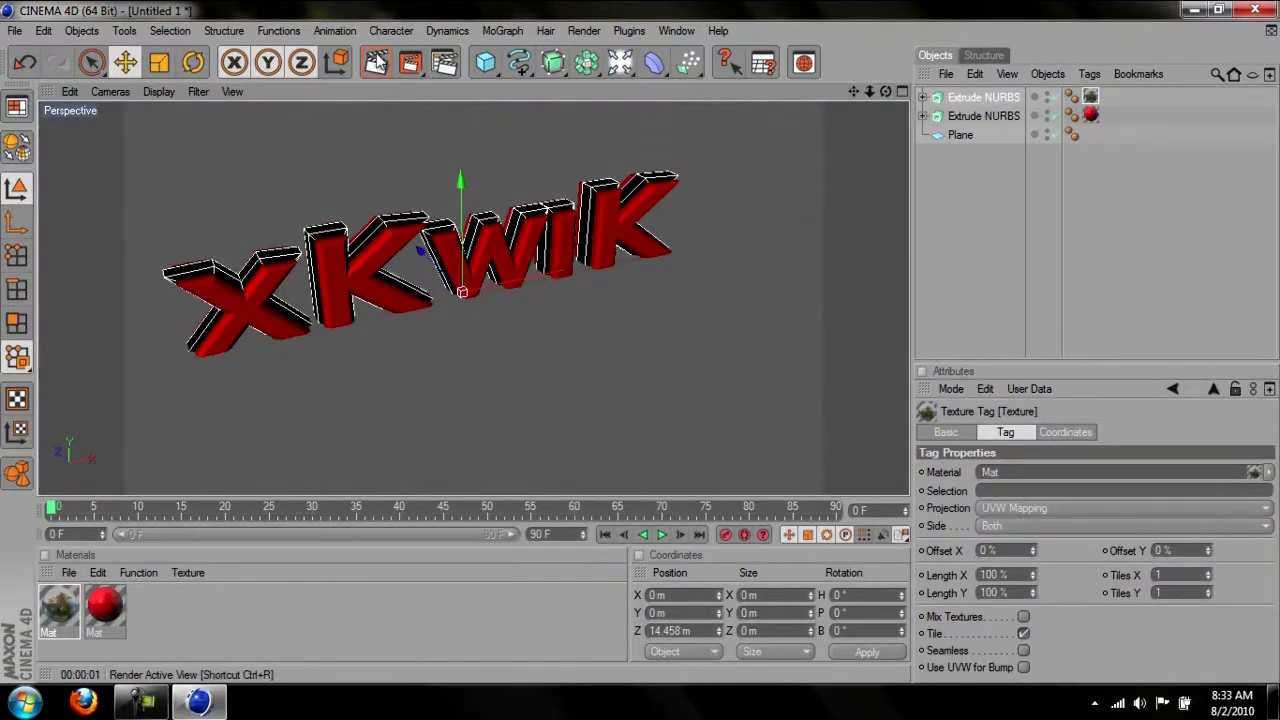
pyautogui.click(376, 62)
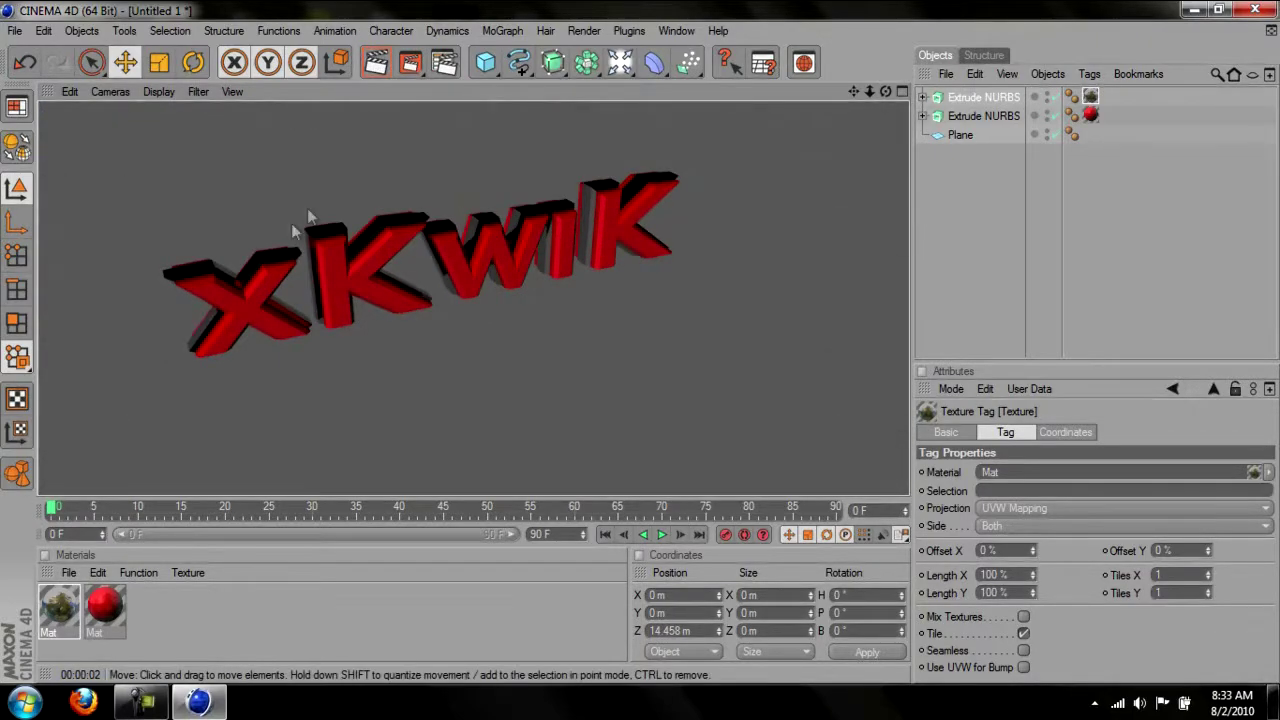
pyautogui.click(987, 240)
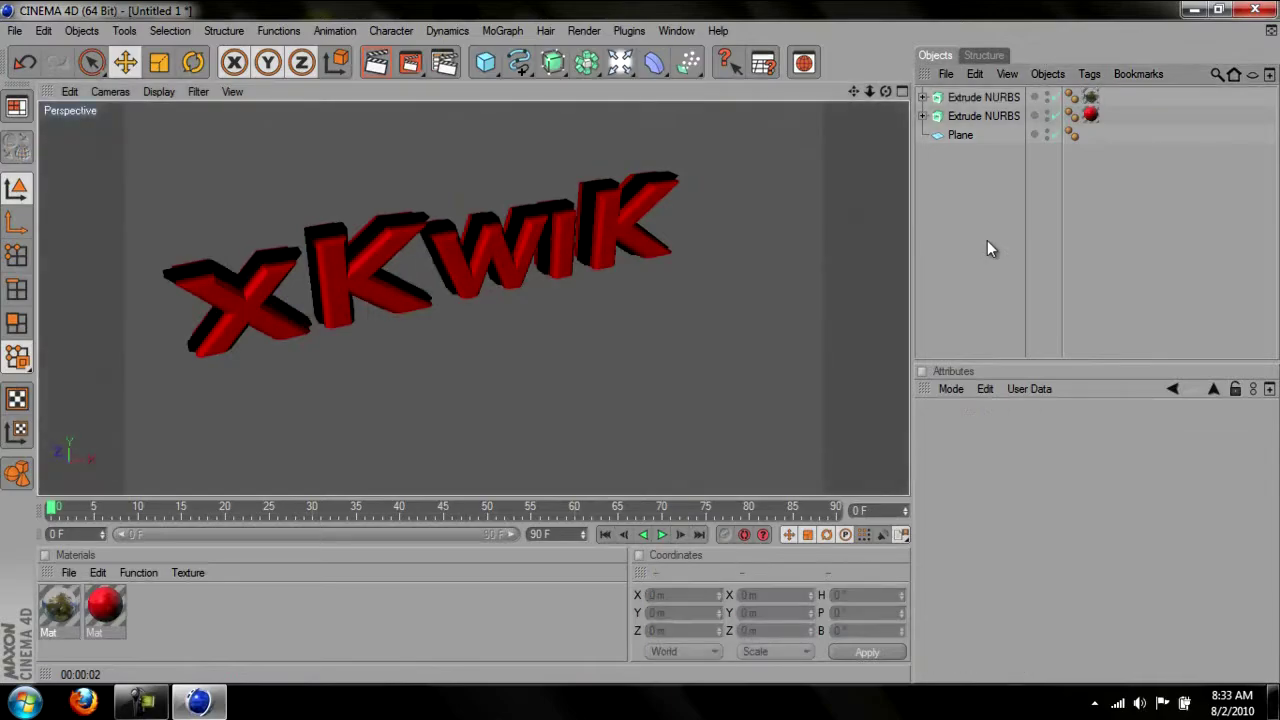
# Step: Add an omni light, position it at about X 279 m, Y 187 m, Z -240 m, and render the perspective view
pyautogui.moveTo(620, 62); pyautogui.dragTo(702, 82)
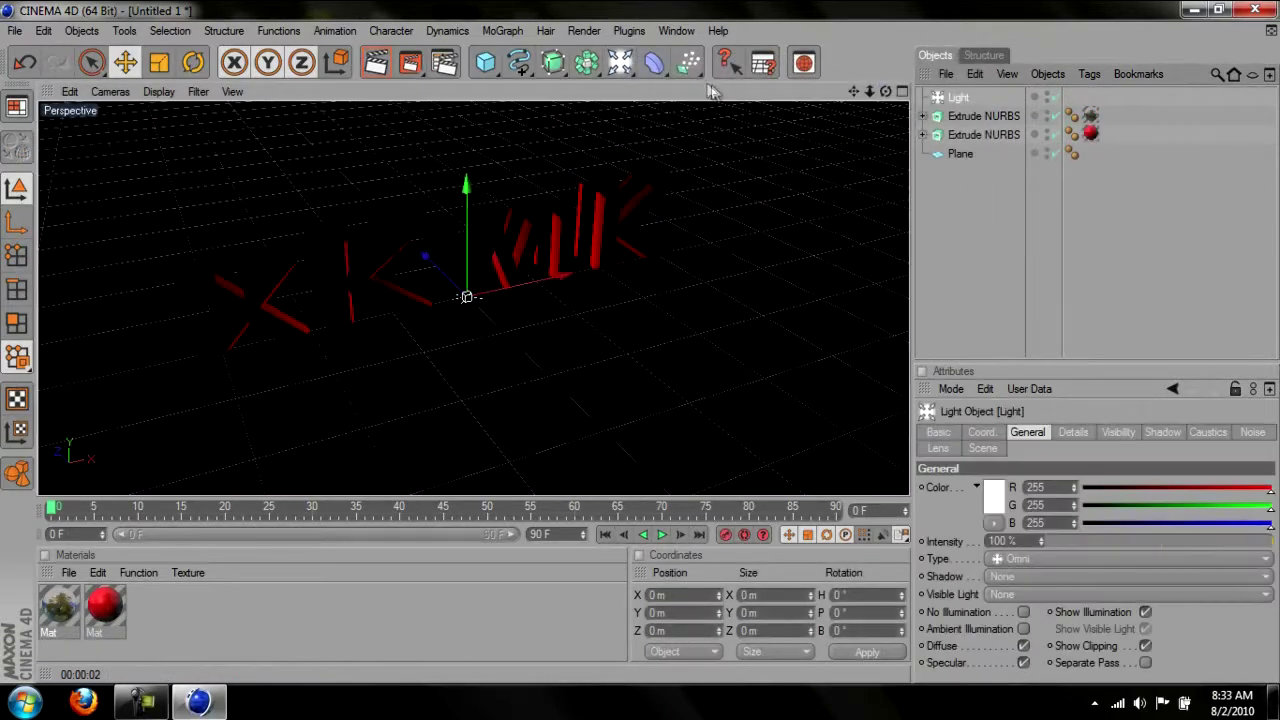
pyautogui.click(903, 91)
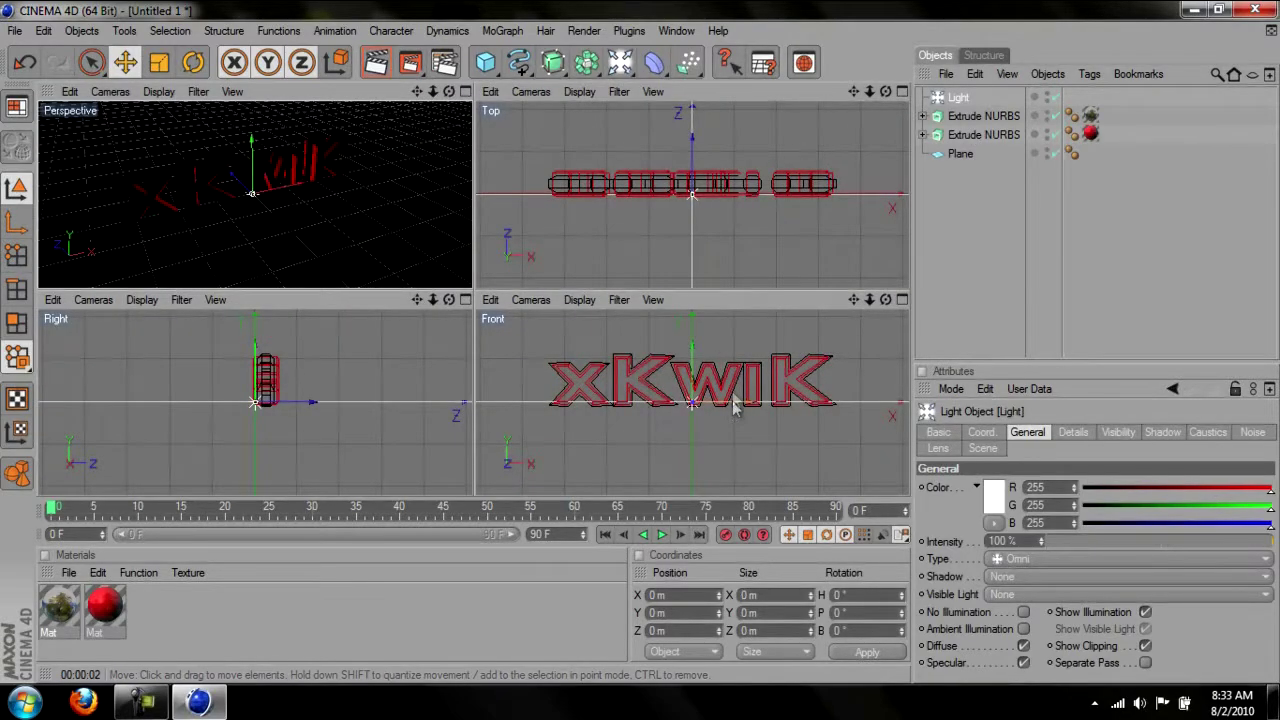
pyautogui.moveTo(728, 403); pyautogui.dragTo(656, 341)
pyautogui.moveTo(315, 159); pyautogui.dragTo(322, 168)
pyautogui.moveTo(425, 200); pyautogui.dragTo(476, 296)
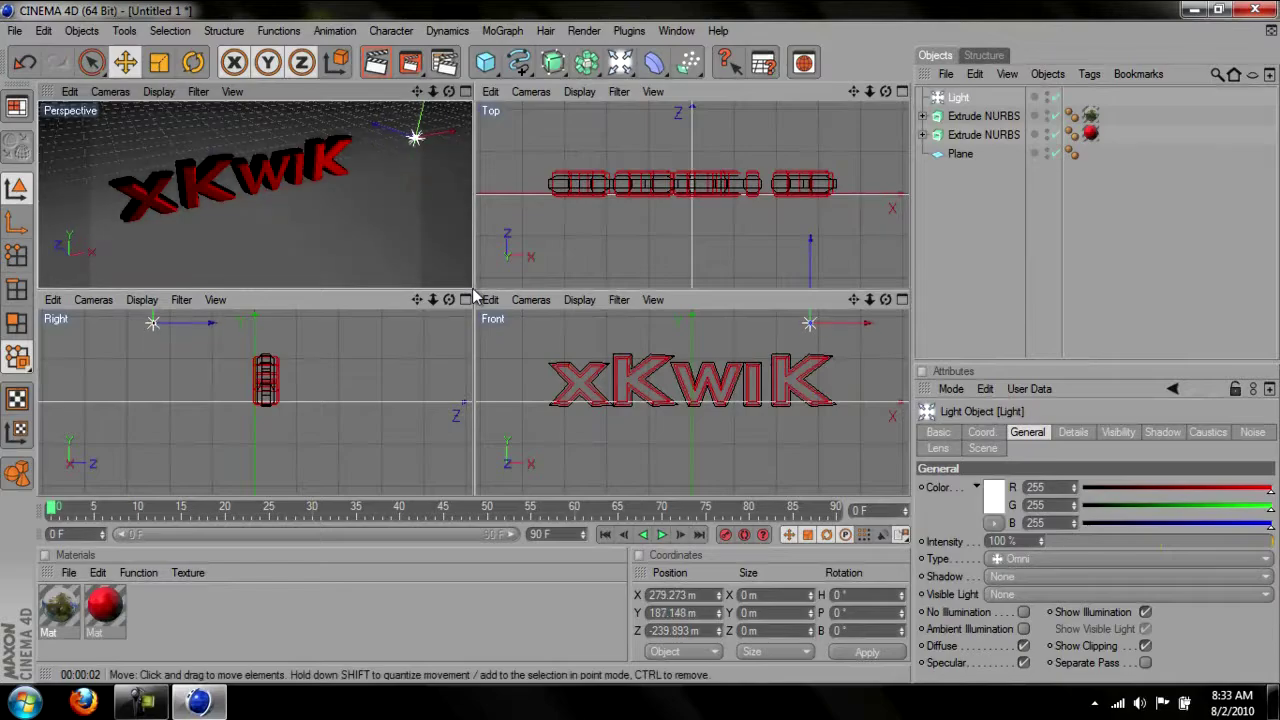
pyautogui.middleClick(414, 128)
pyautogui.click(381, 64)
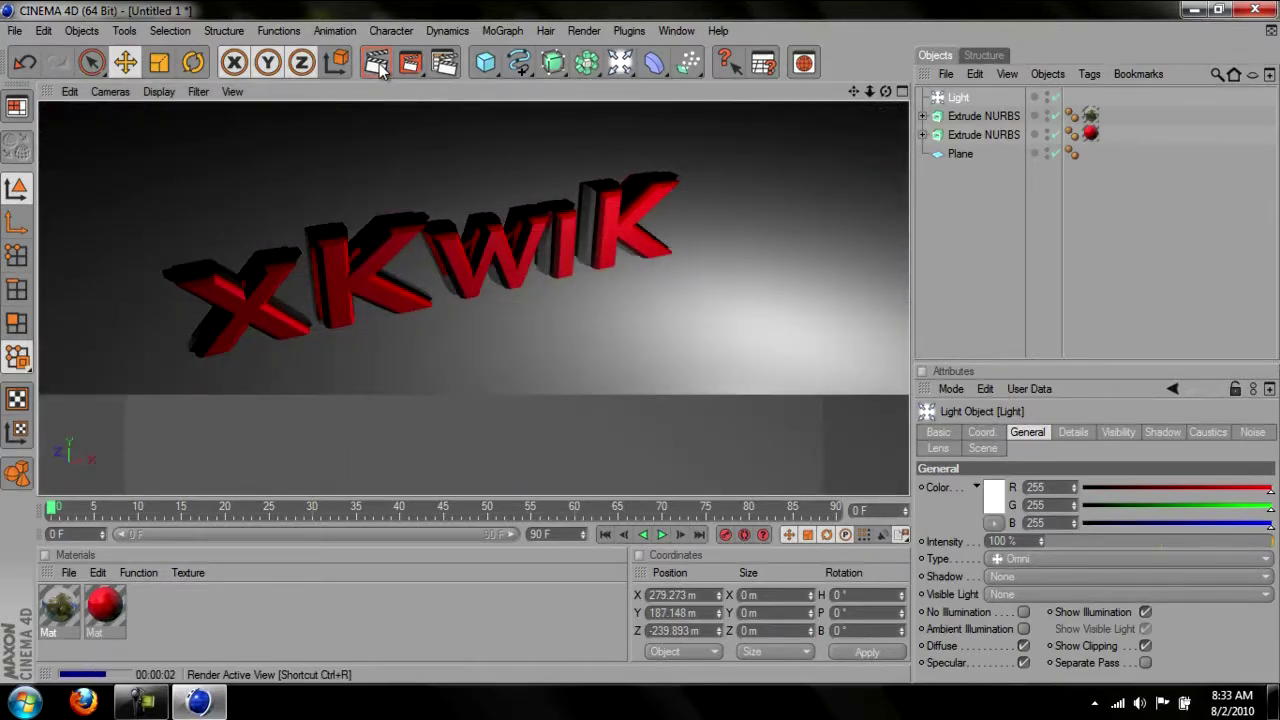
# Step: Turn off reflection on the red material and render the perspective view again
pyautogui.doubleClick(104, 604)
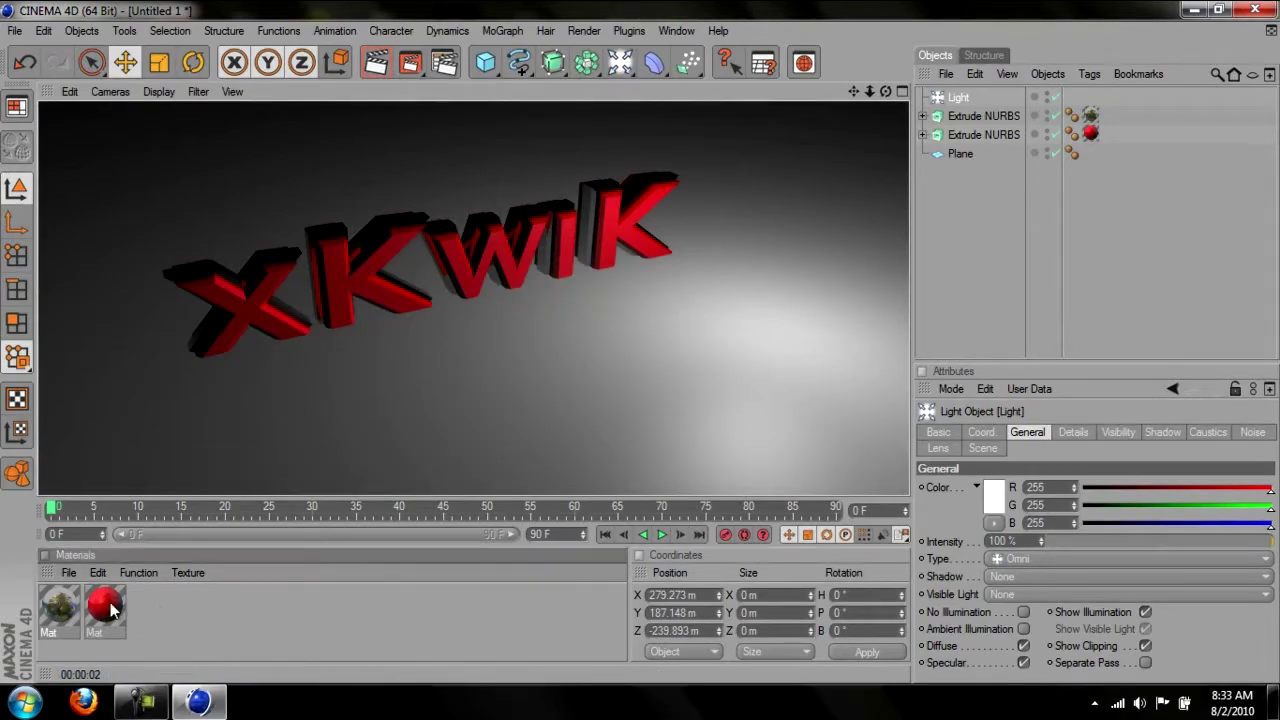
pyautogui.click(365, 337)
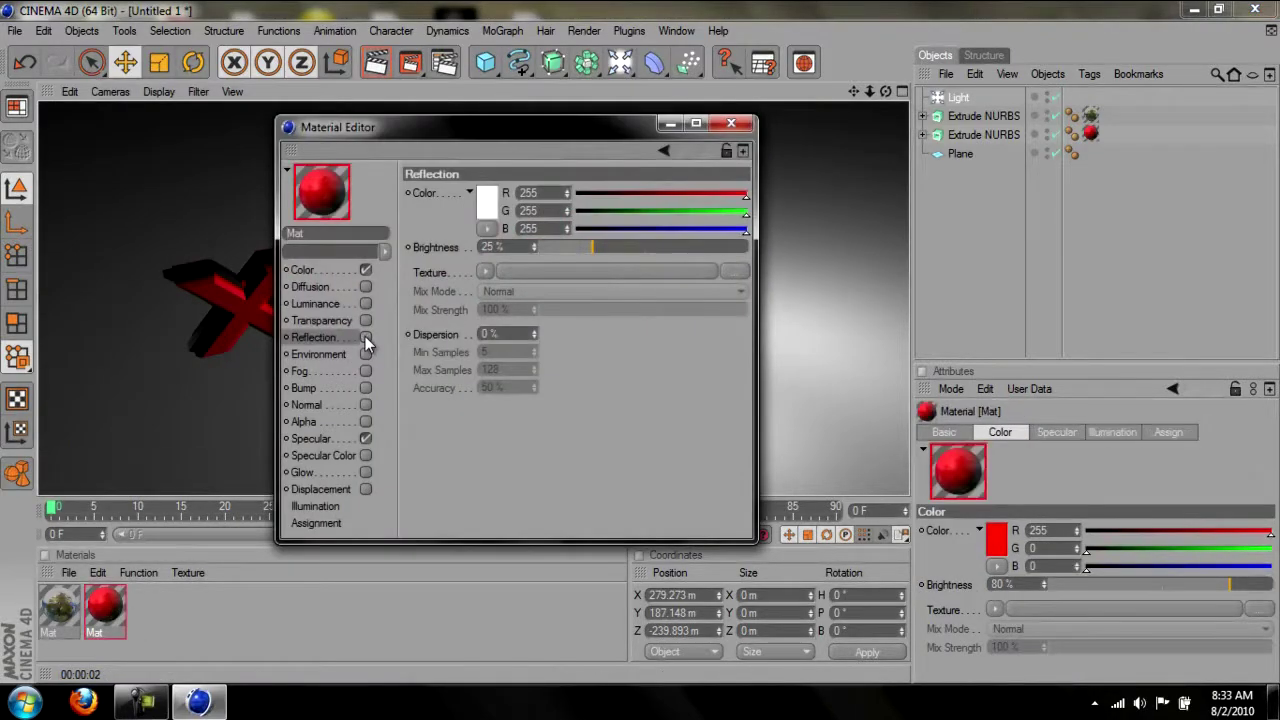
pyautogui.click(721, 125)
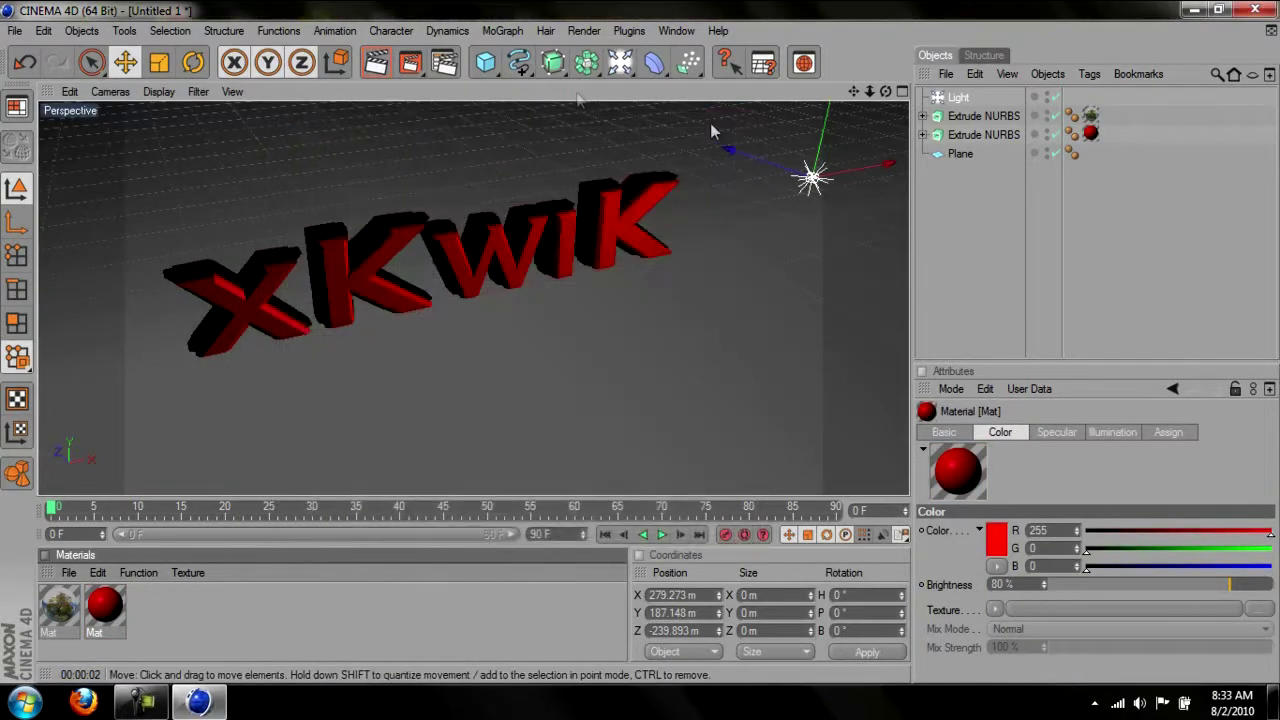
pyautogui.click(376, 63)
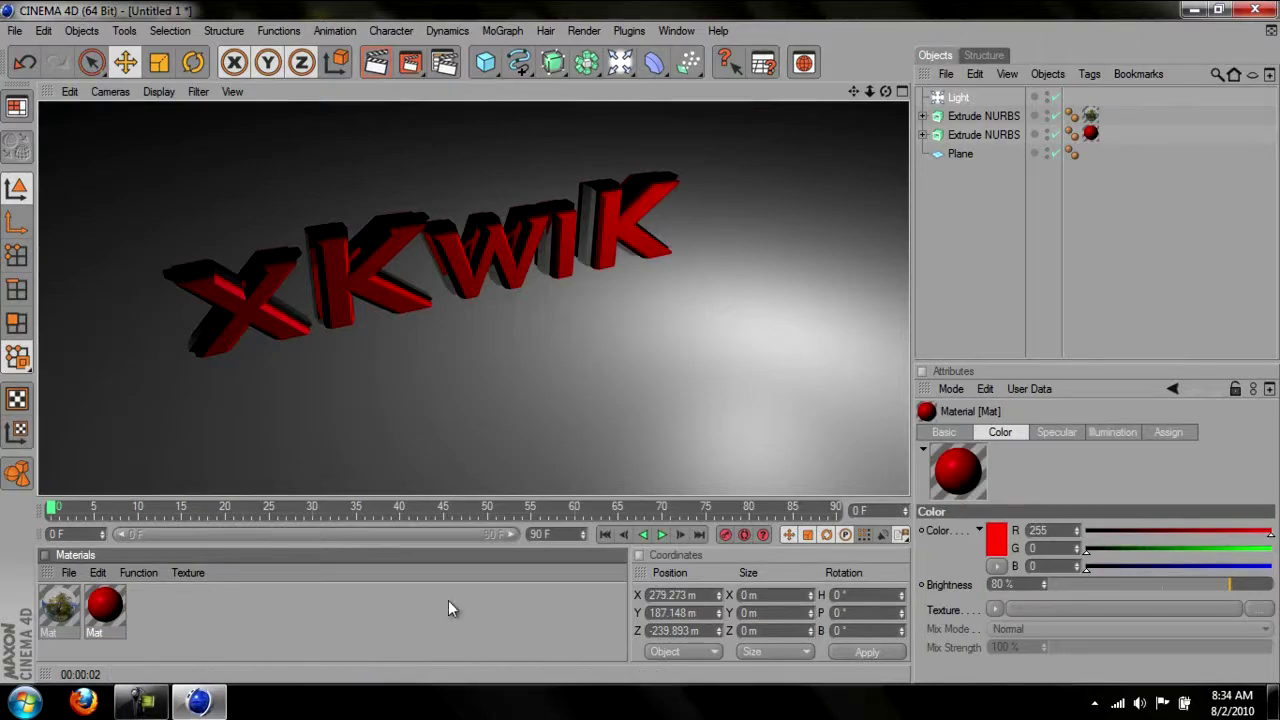
pyautogui.click(994, 228)
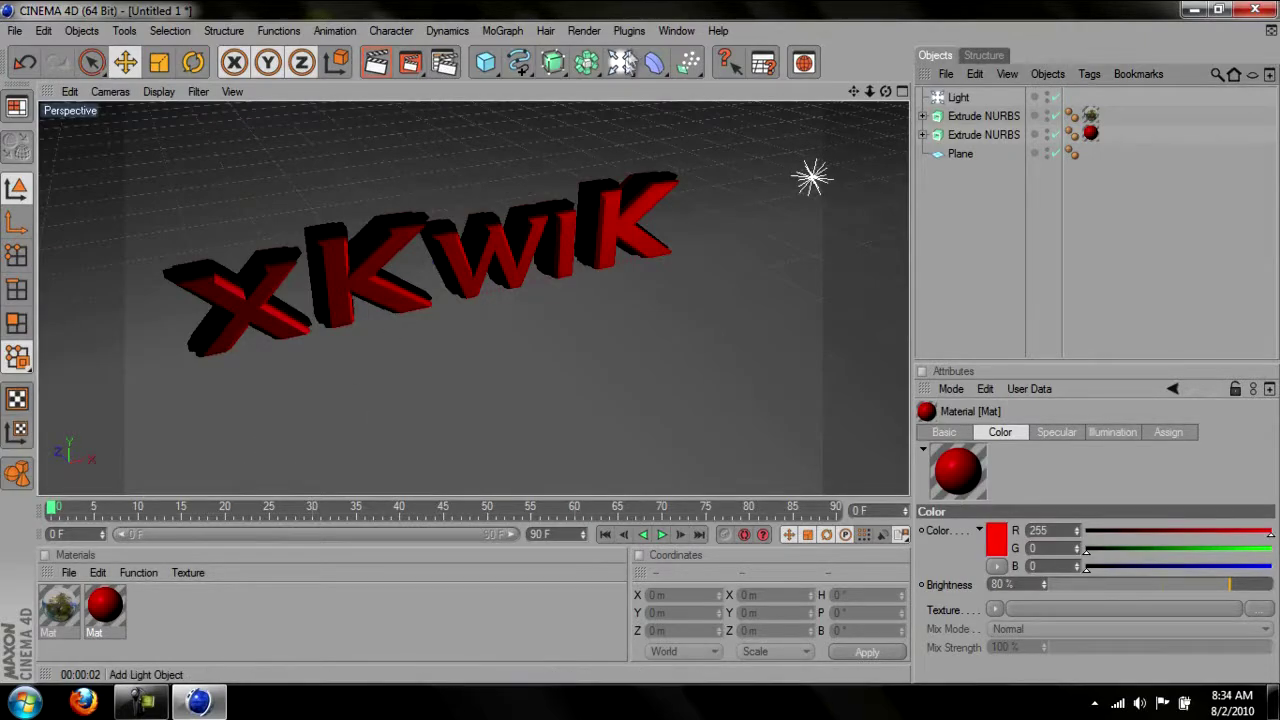
# Step: Add a camera, look through it, and move it to about X -558 m, Y 48 m, Z -96 m
pyautogui.moveTo(620, 62); pyautogui.dragTo(922, 116)
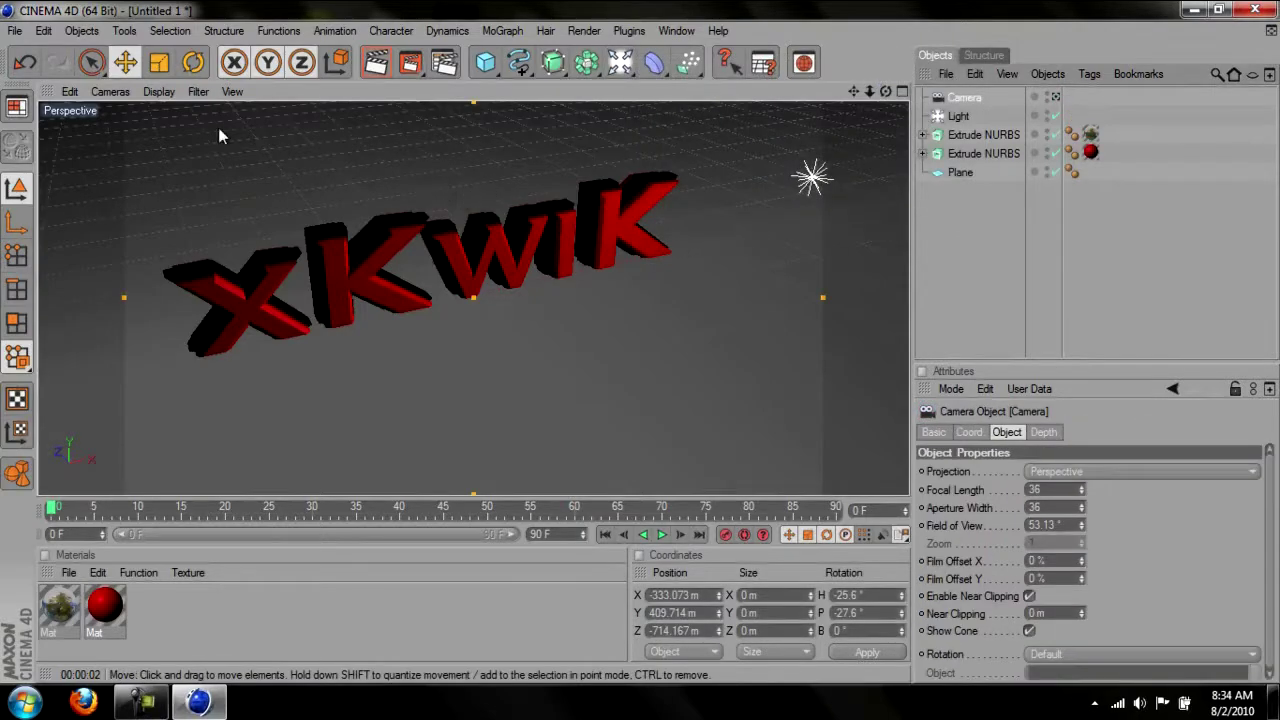
pyautogui.click(110, 91)
pyautogui.moveTo(148, 122)
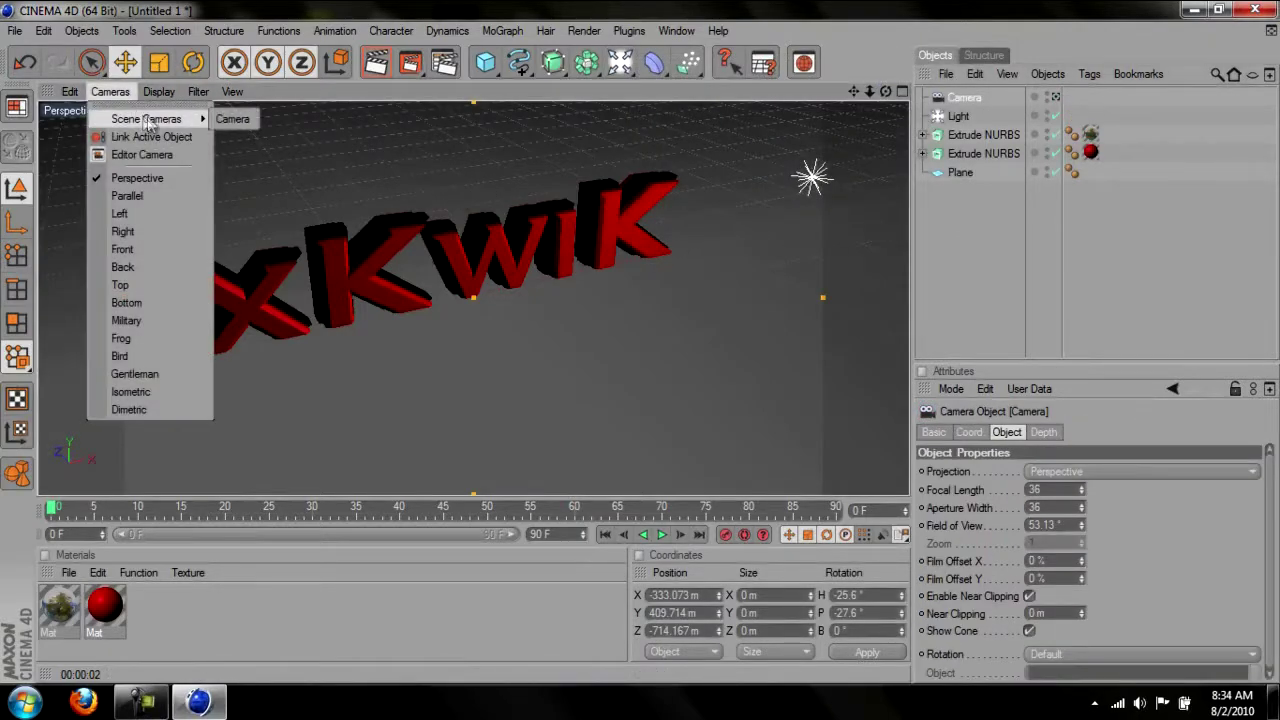
pyautogui.click(231, 119)
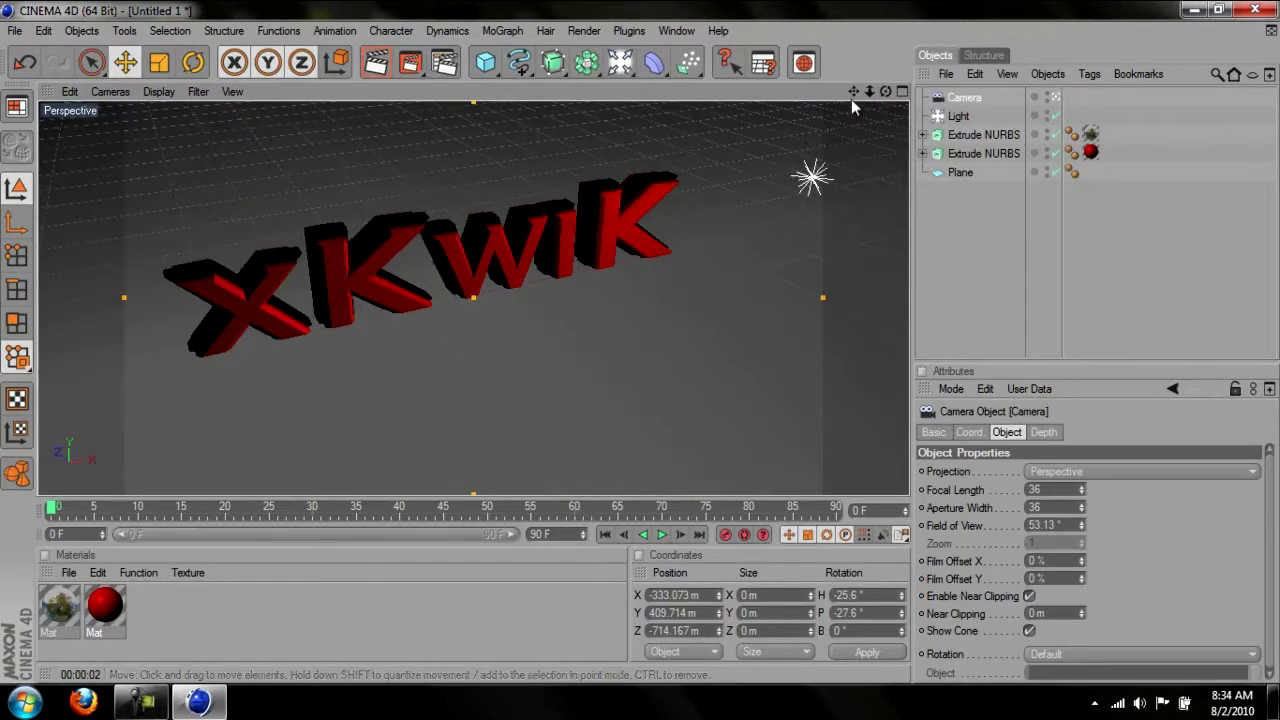
pyautogui.moveTo(853, 92); pyautogui.dragTo(641, 350)
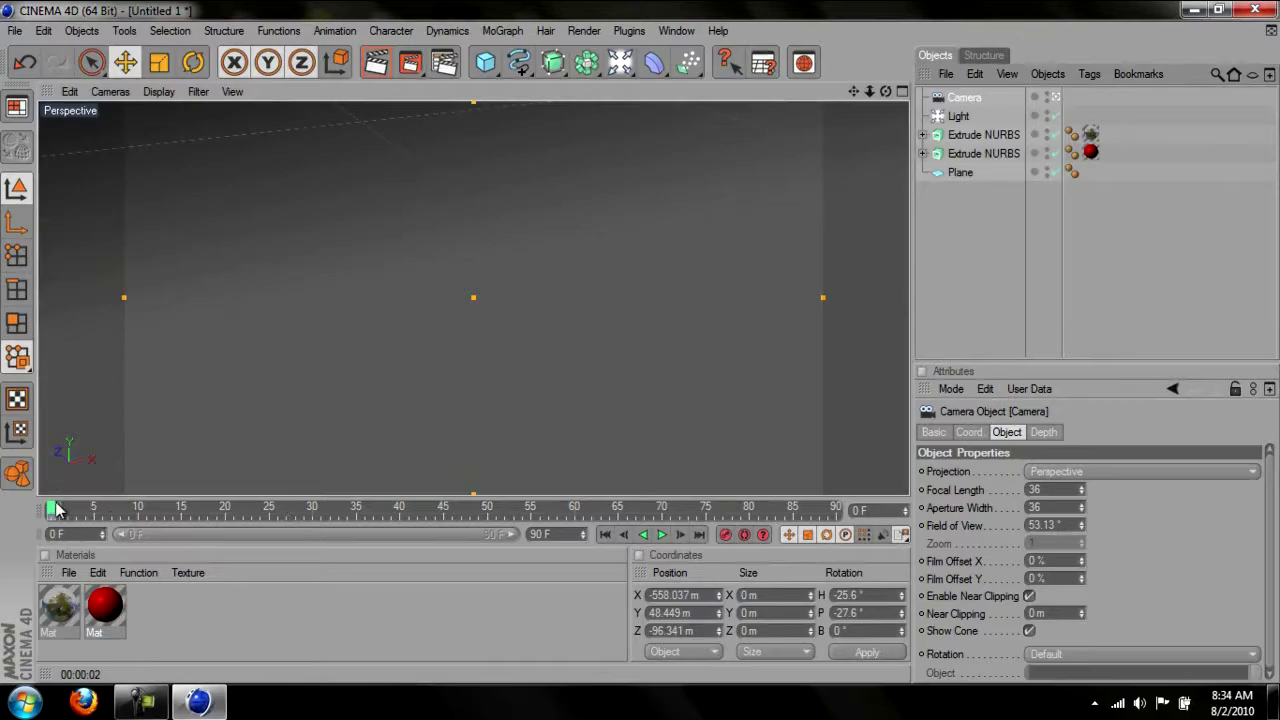
# Step: Set the animation's end to frame 150 and record the camera's starting position as a keyframe at frame 0
pyautogui.doubleClick(540, 534)
pyautogui.write('30')
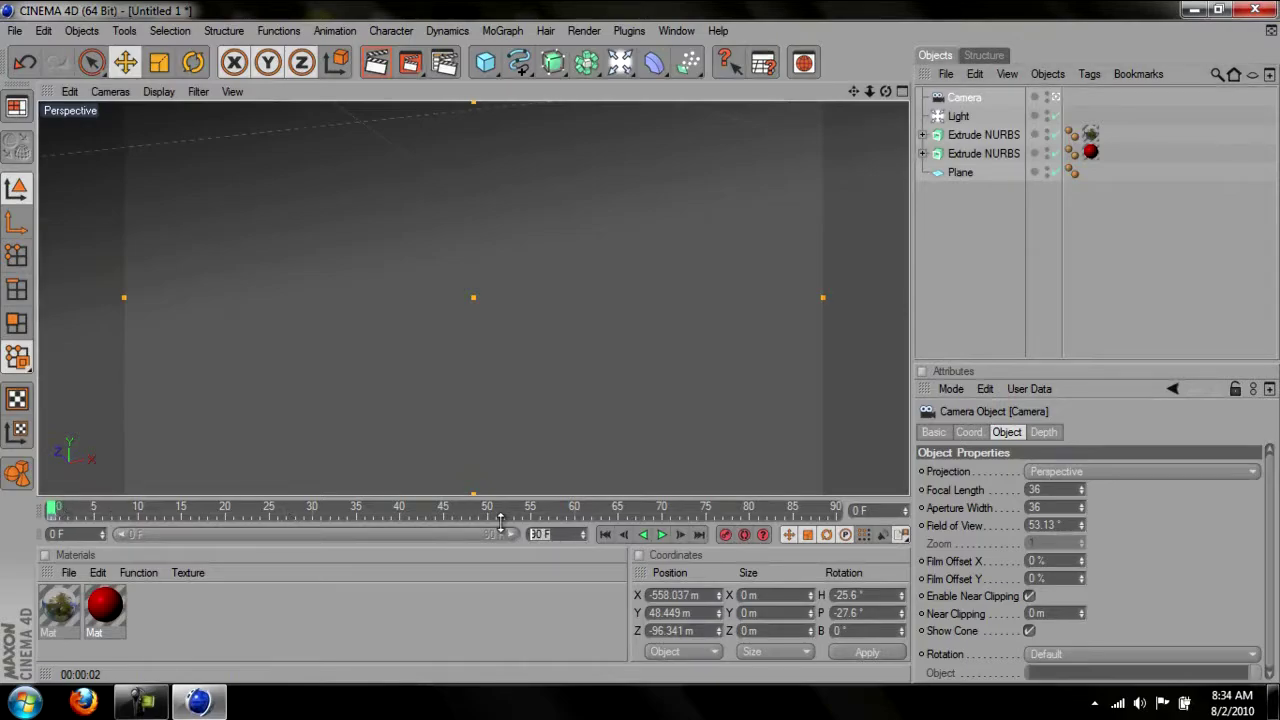
pyautogui.write('50')
pyautogui.press('Return')
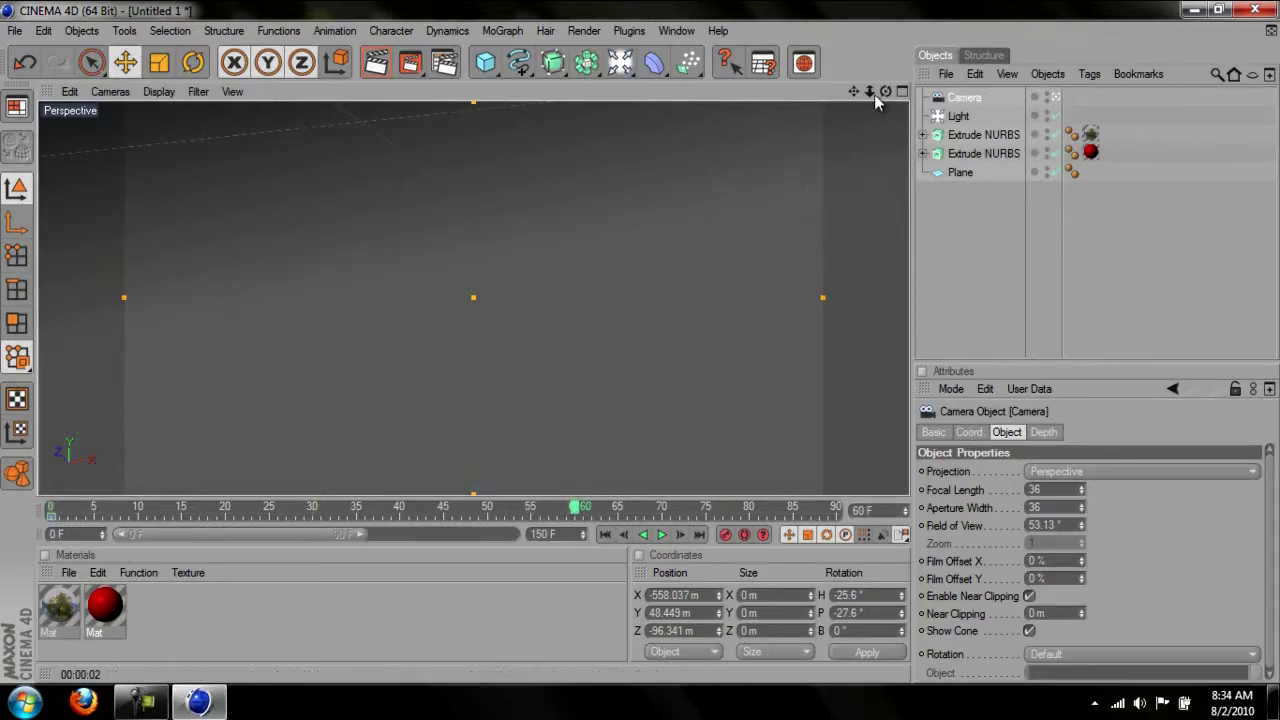
# Step: At frame 60, move the camera to about X -578 m, Y 355 m, Z -645 m and record a keyframe
pyautogui.moveTo(874, 94); pyautogui.dragTo(645, 346)
pyautogui.moveTo(856, 95); pyautogui.dragTo(641, 350)
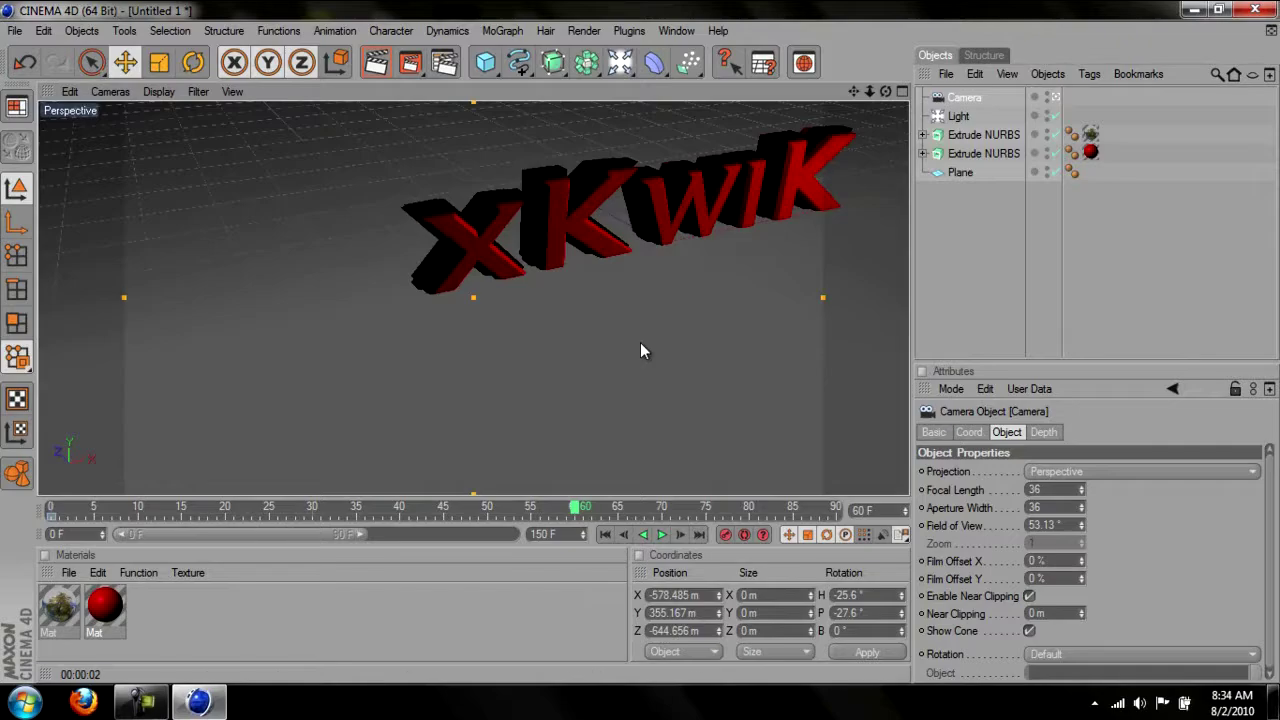
pyautogui.click(725, 534)
# Step: At frame 120, move the camera to about X 41 m, Y 696 m, Z -807 m and record a keyframe
pyautogui.moveTo(312, 533); pyautogui.dragTo(408, 536)
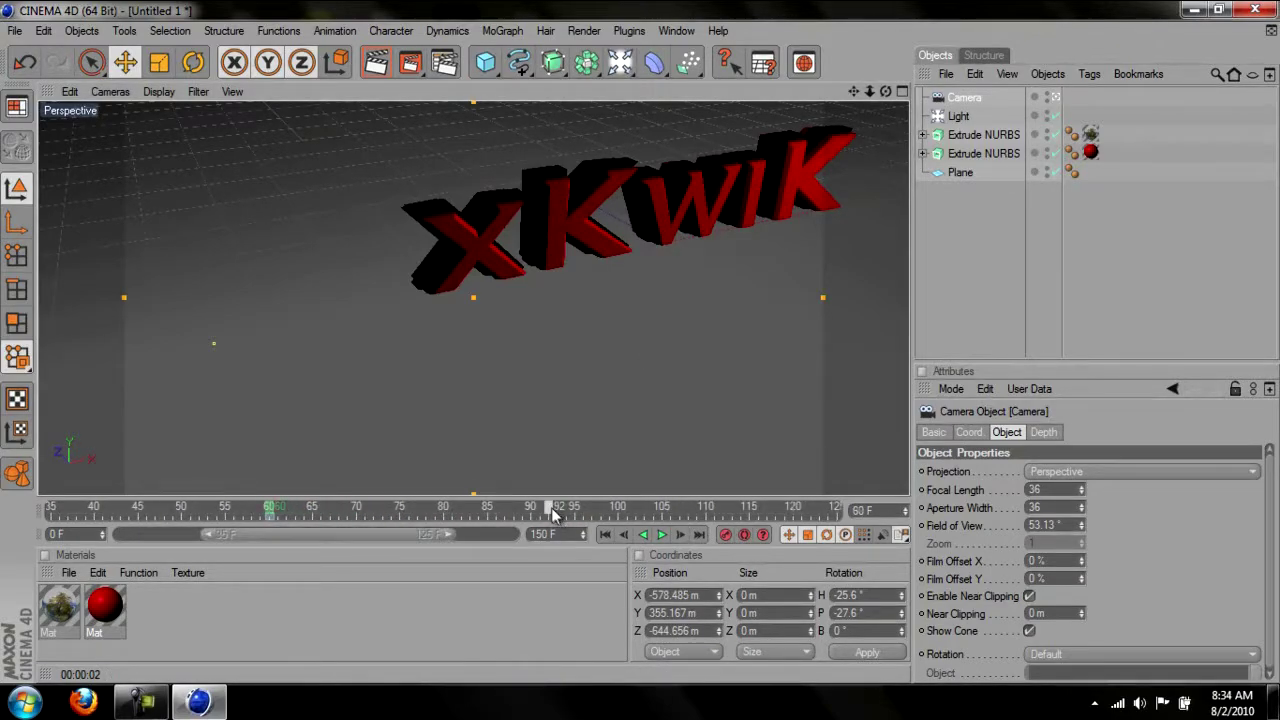
pyautogui.click(603, 510)
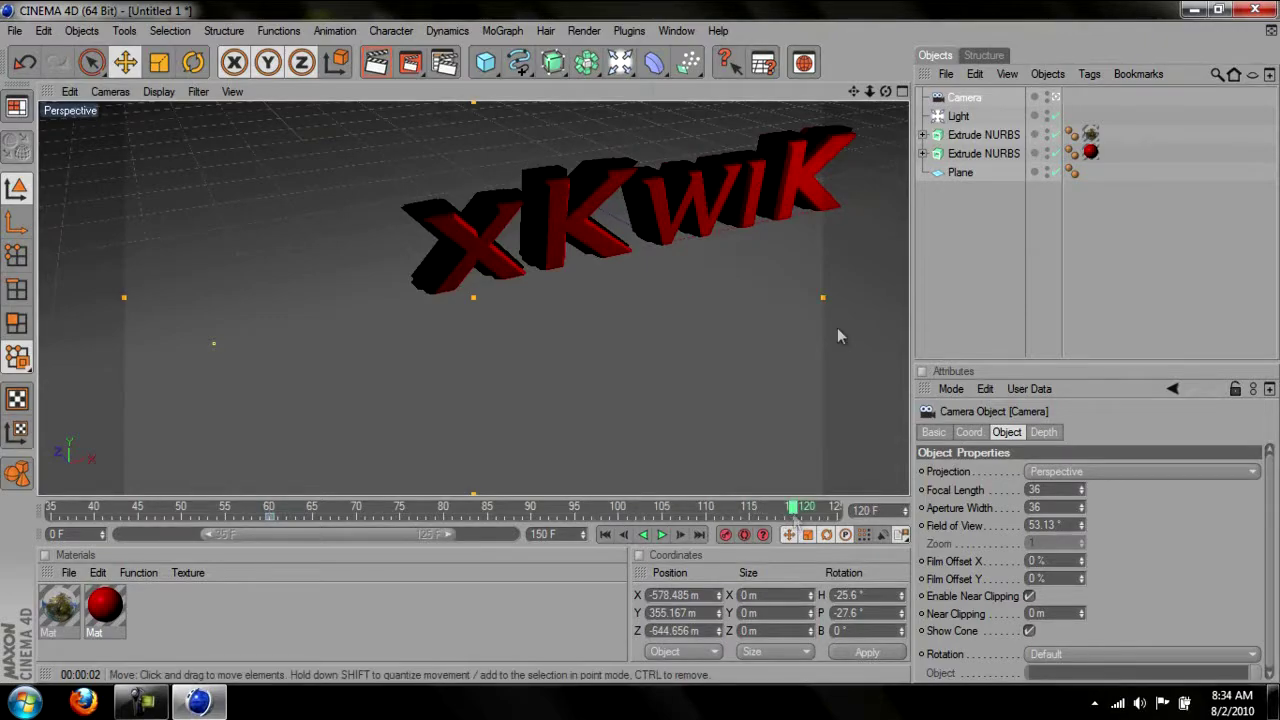
pyautogui.moveTo(869, 91); pyautogui.dragTo(640, 341)
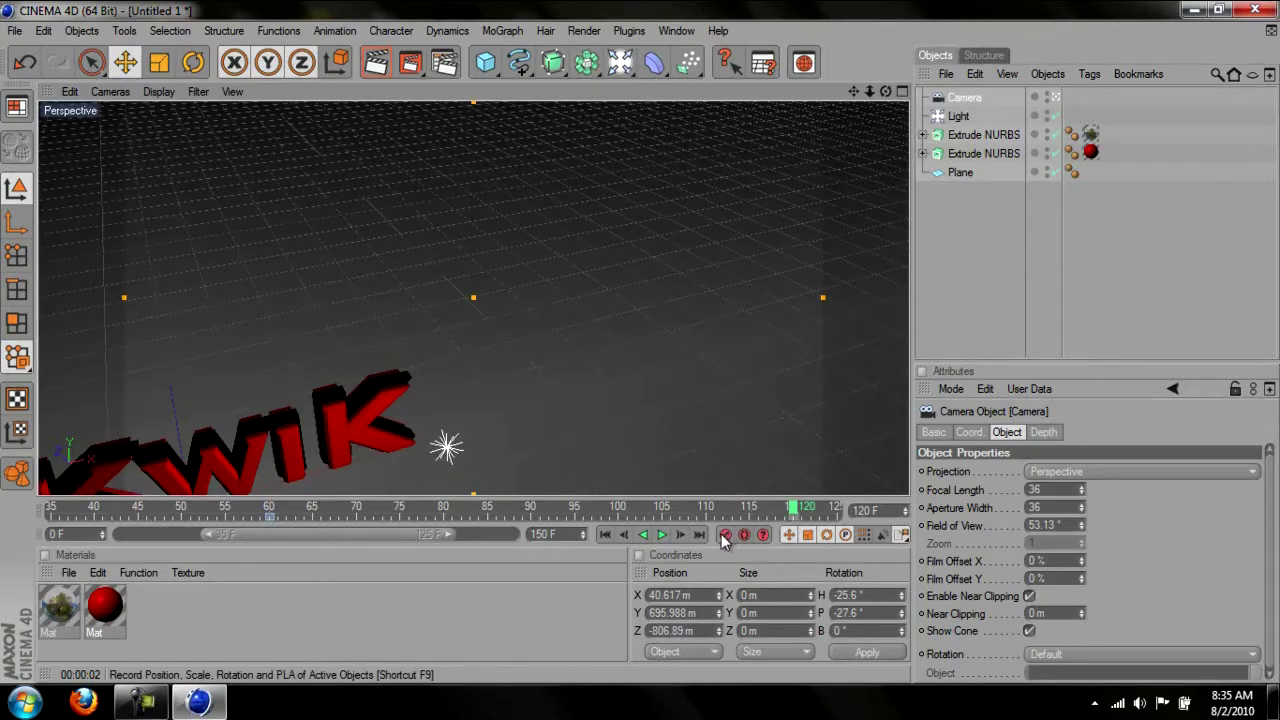
# Step: Extend the animation to frame 180, move the camera there to about X 303 m, Y 51 m, Z 21 m and record a keyframe
pyautogui.moveTo(411, 534); pyautogui.dragTo(483, 535)
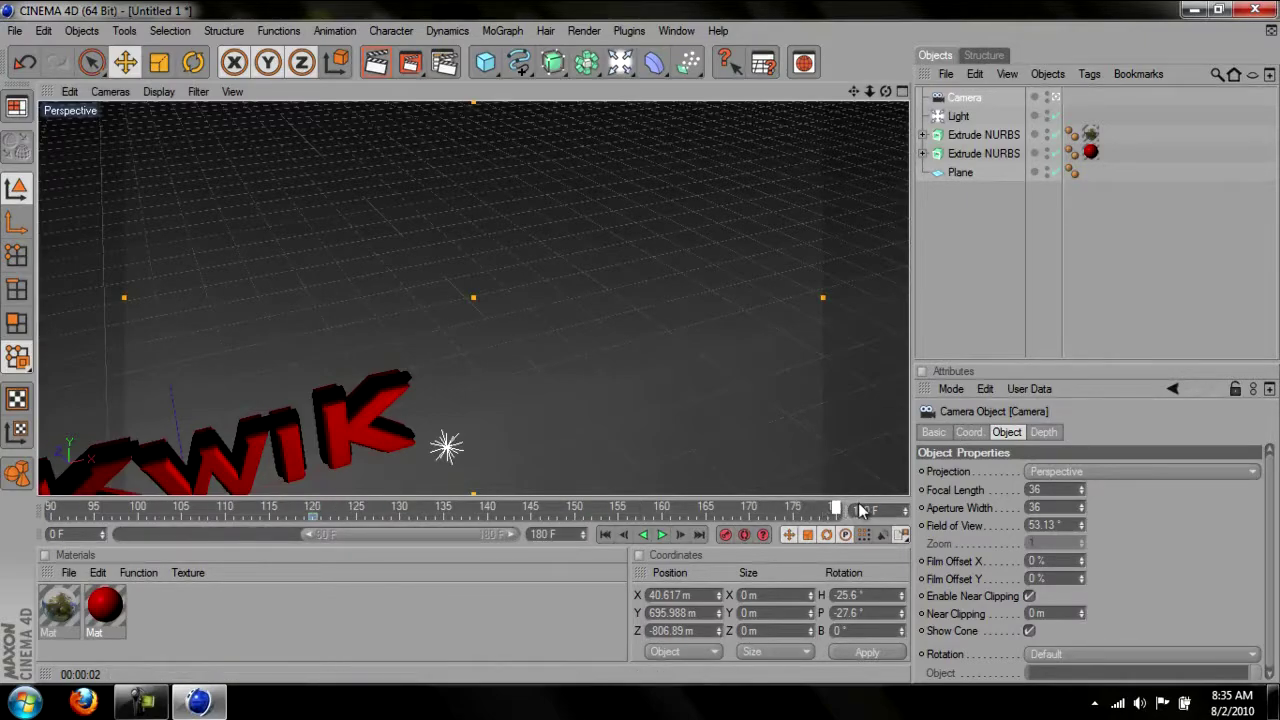
pyautogui.scroll(5, 643, 351)
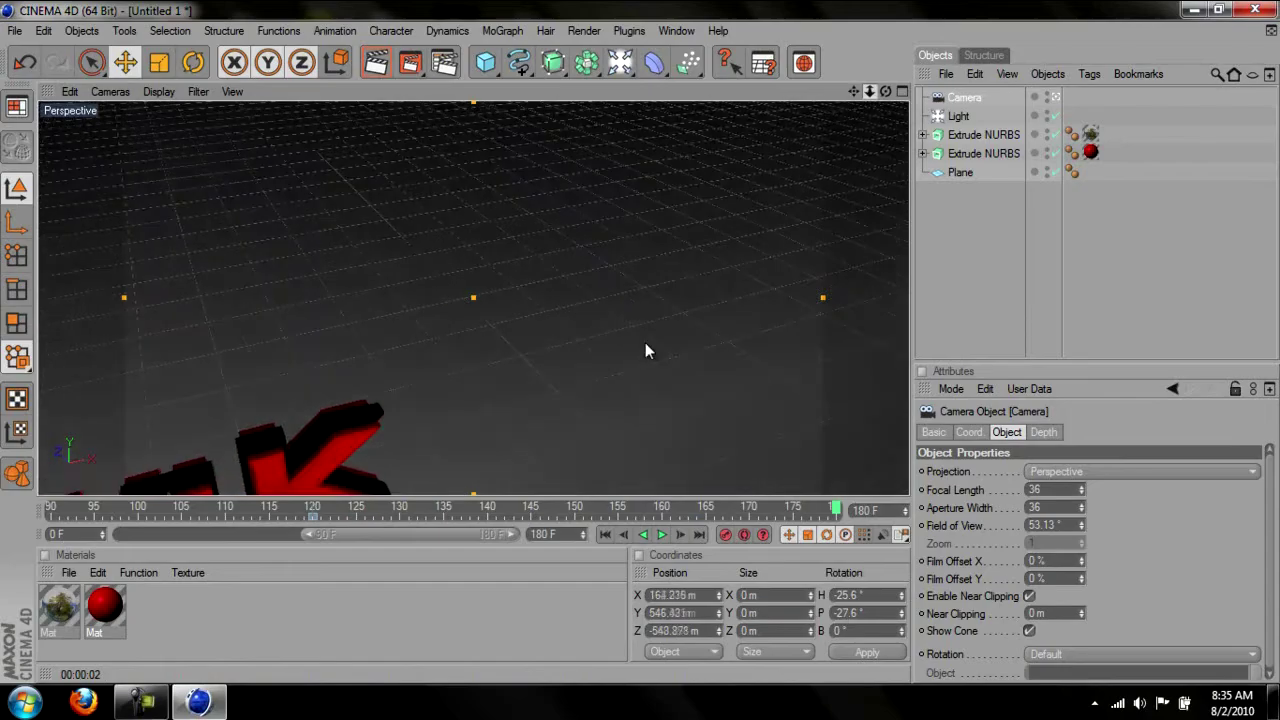
pyautogui.scroll(5, 645, 343)
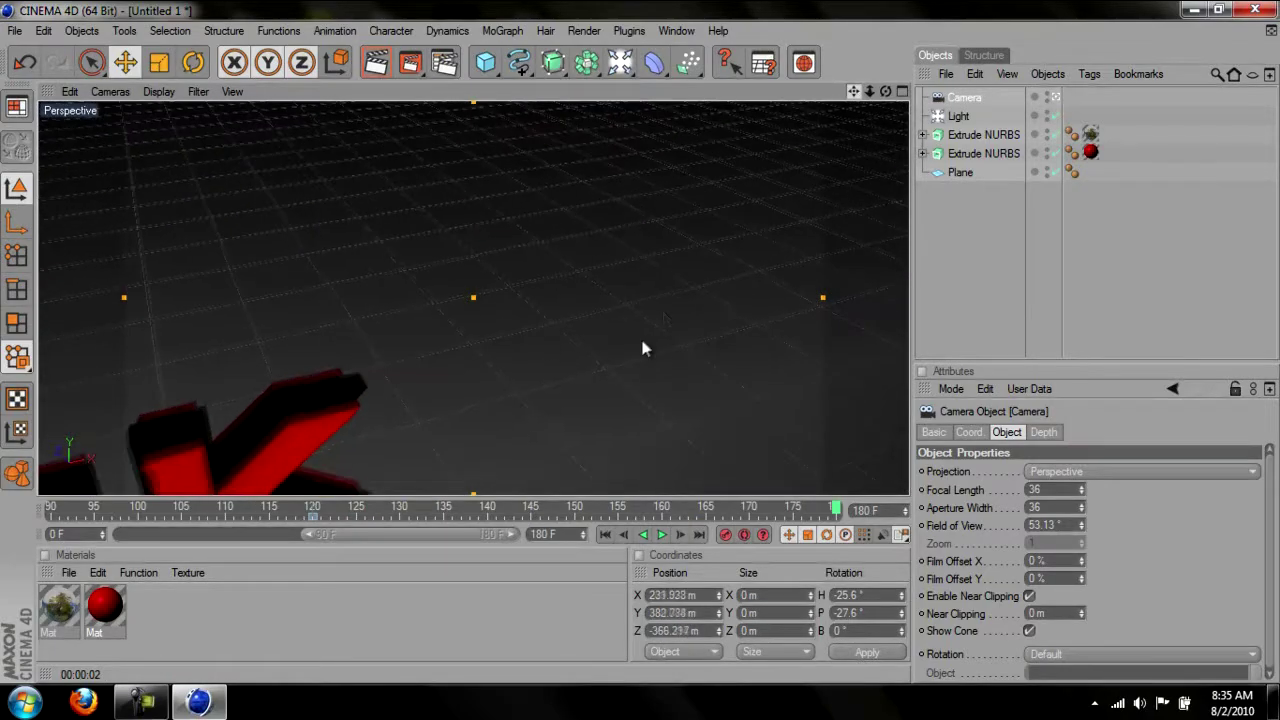
pyautogui.scroll(3, 643, 343)
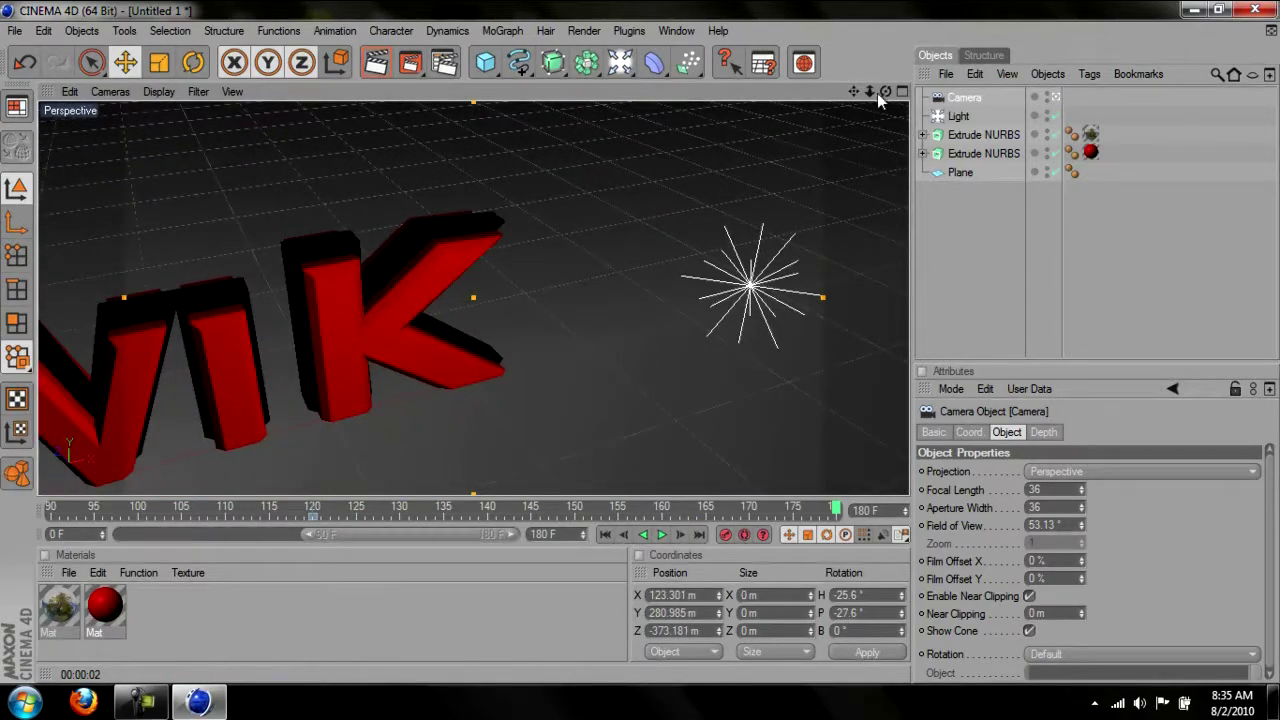
pyautogui.scroll(6, 643, 343)
pyautogui.scroll(6, 668, 373)
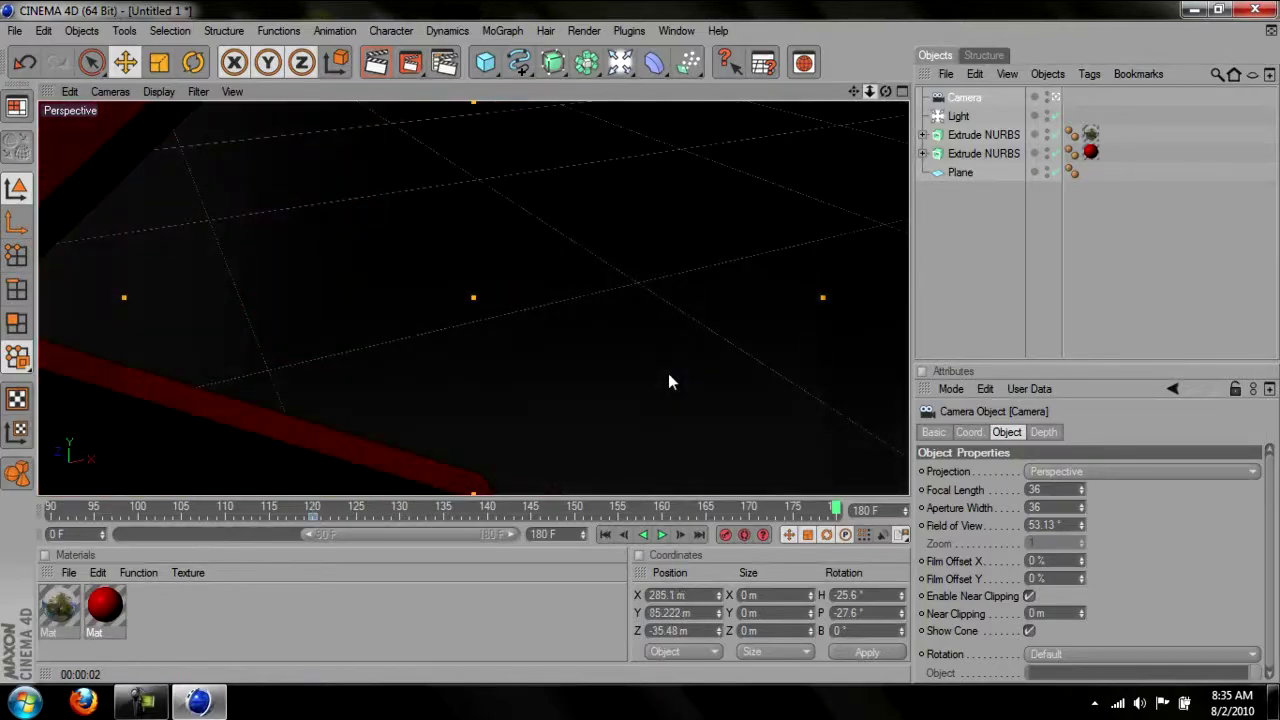
pyautogui.scroll(6, 641, 342)
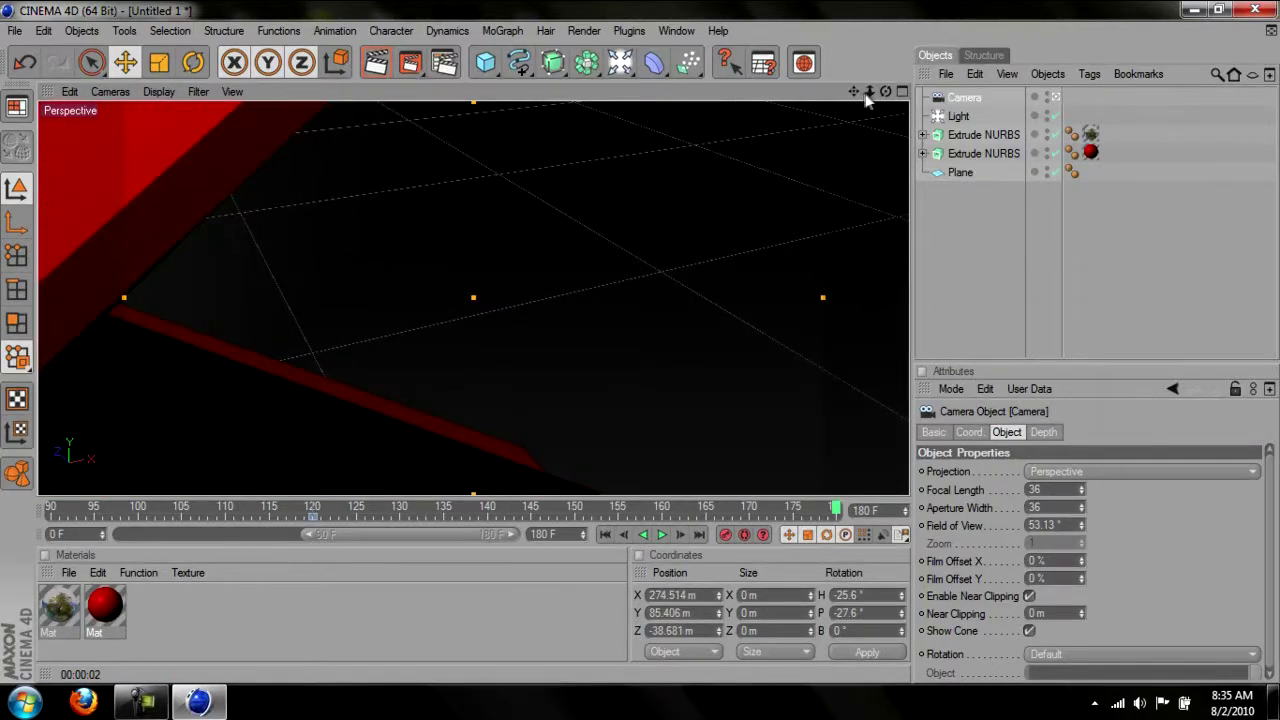
pyautogui.scroll(6, 641, 342)
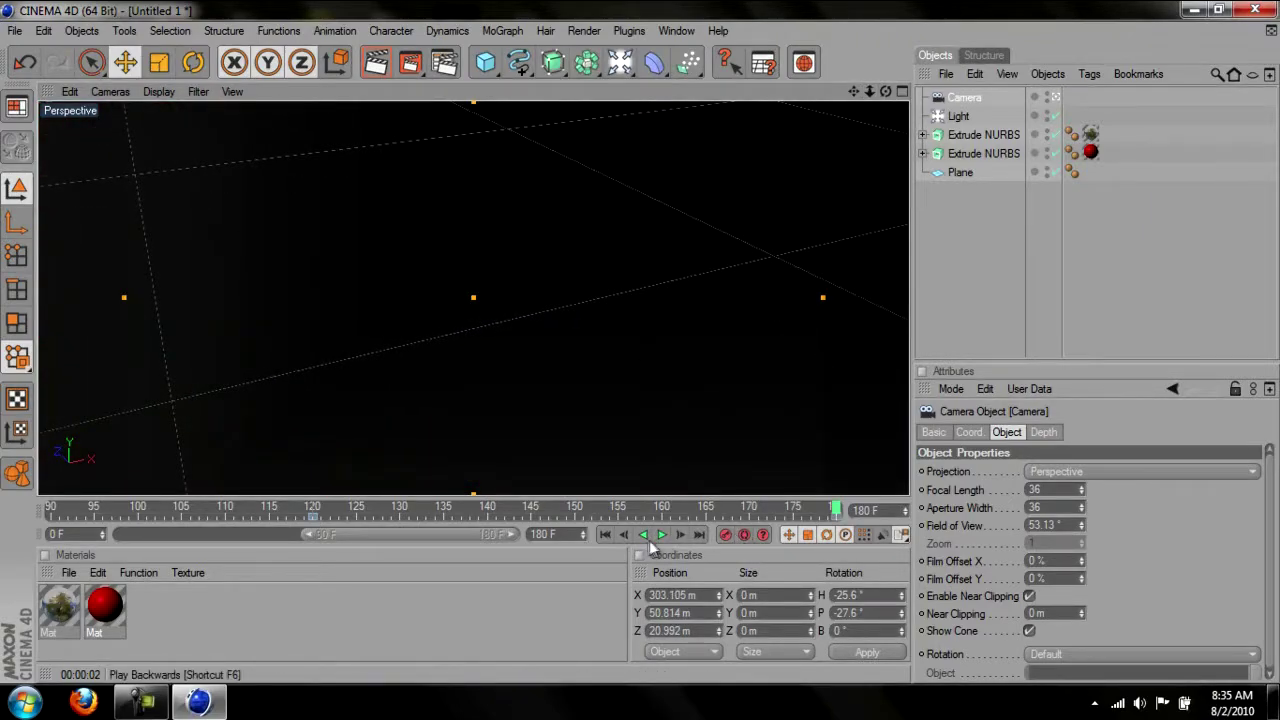
# Step: Preview the camera animation from its first frame, then stop playback
pyautogui.click(604, 533)
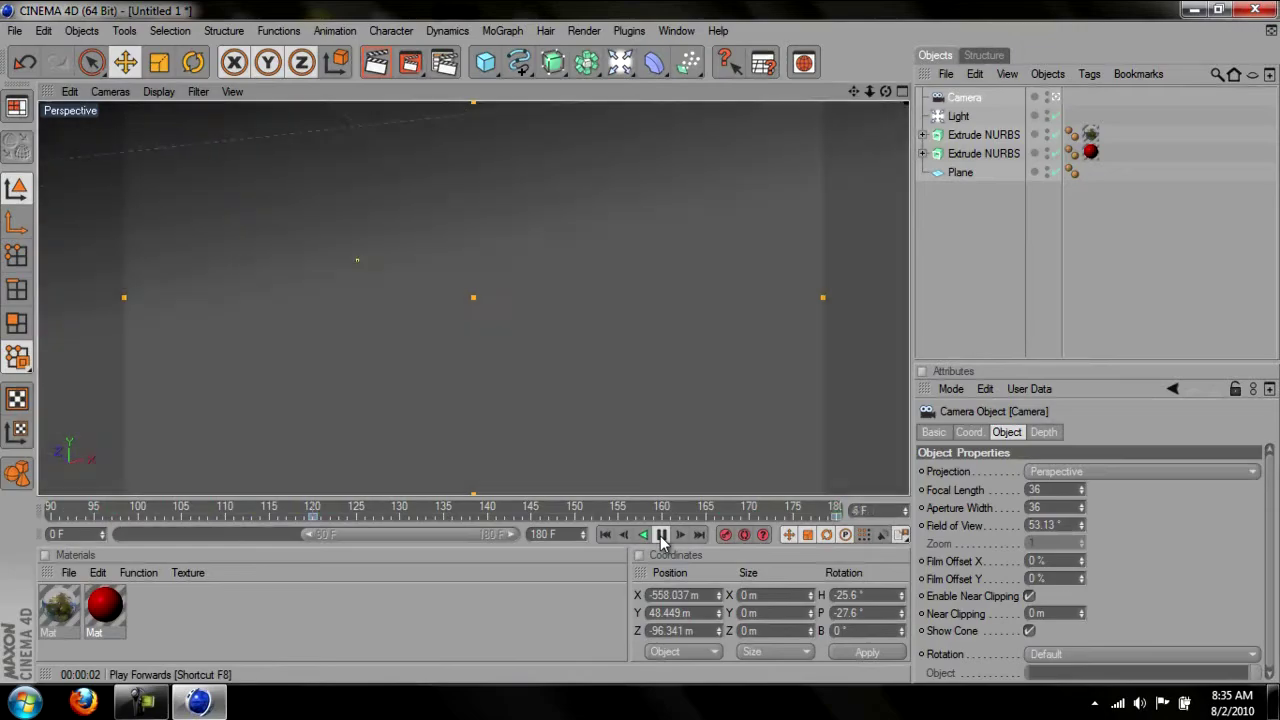
pyautogui.click(661, 536)
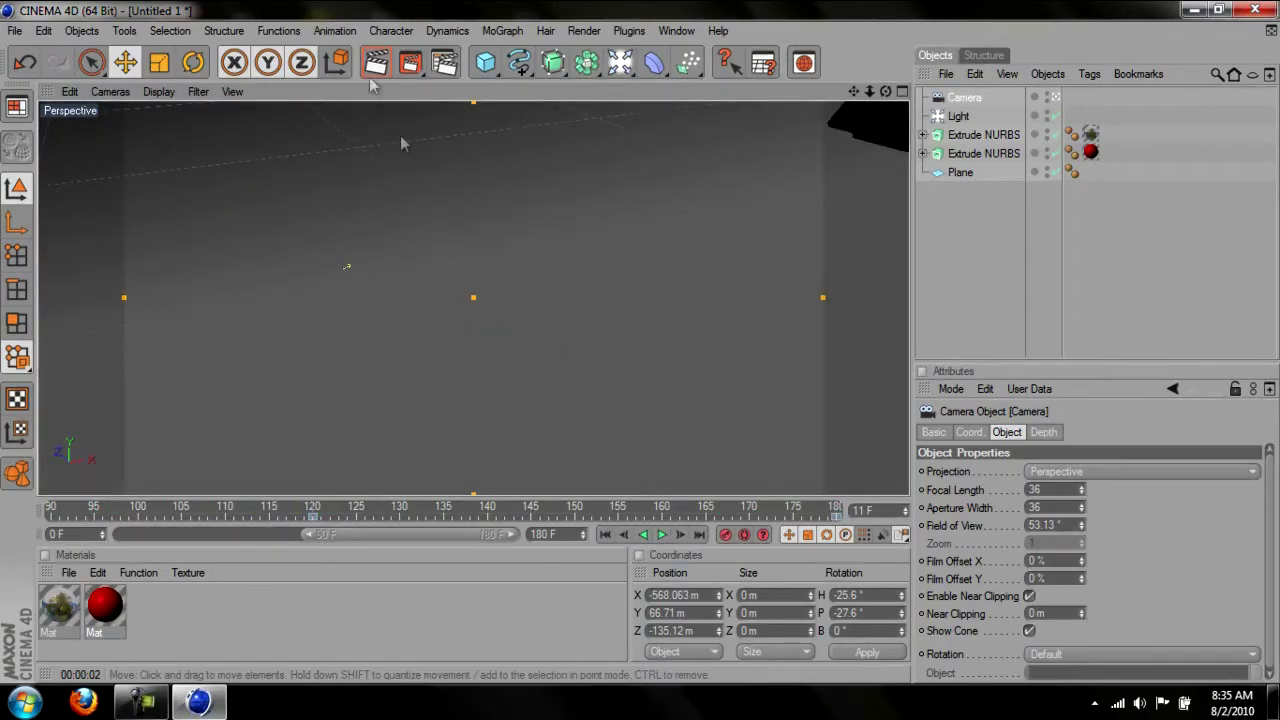
# Step: Set the render output's frame range to All Frames, from 0 to 180
pyautogui.click(457, 64)
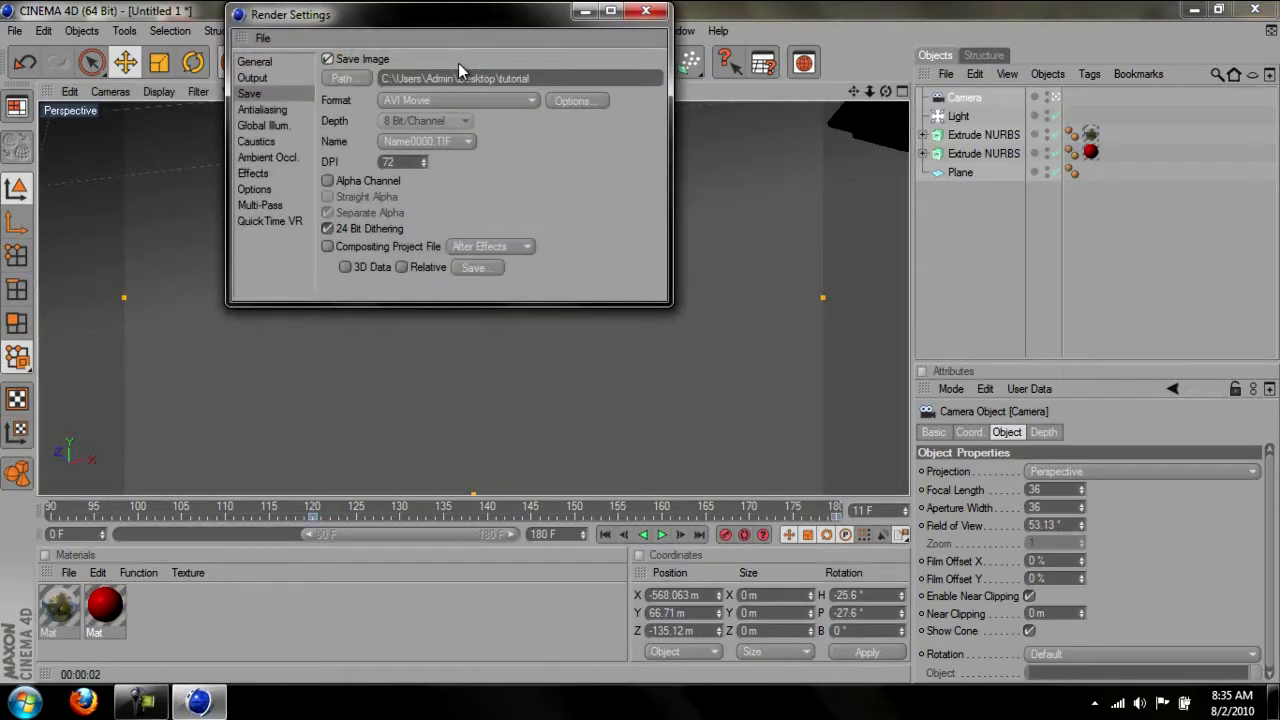
pyautogui.click(266, 77)
pyautogui.click(267, 92)
pyautogui.click(291, 79)
pyautogui.click(451, 122)
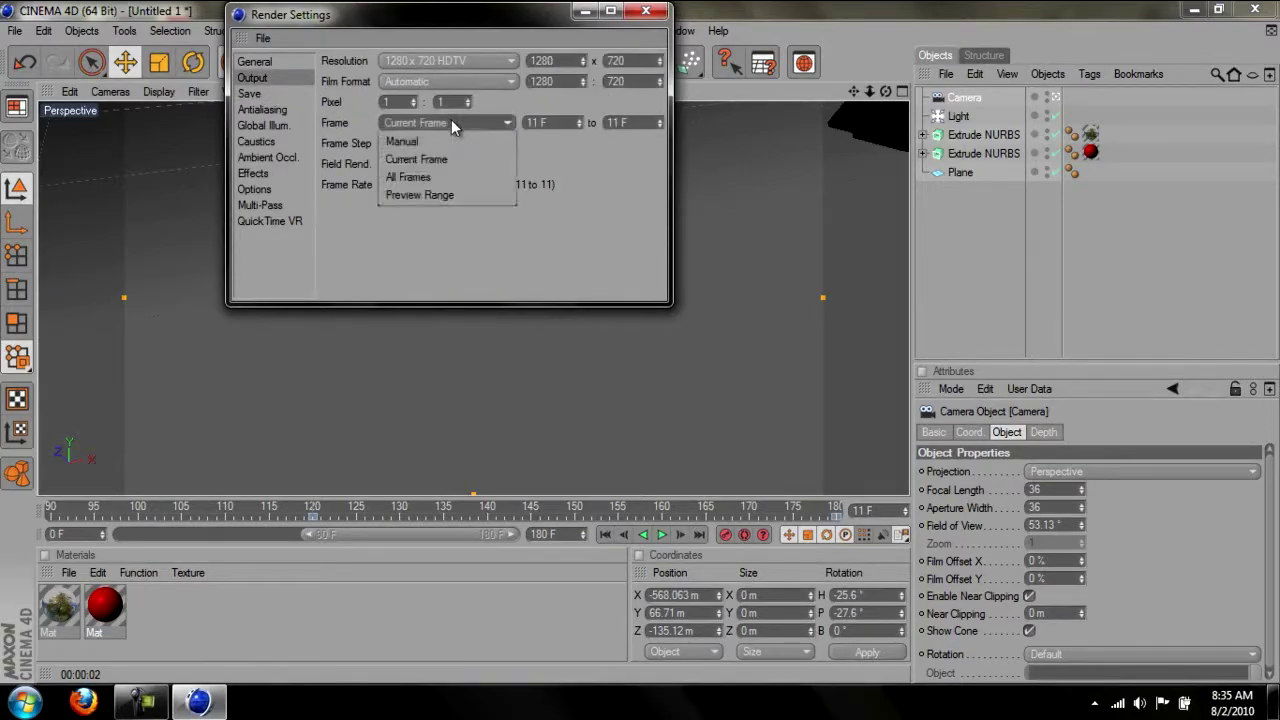
pyautogui.click(449, 175)
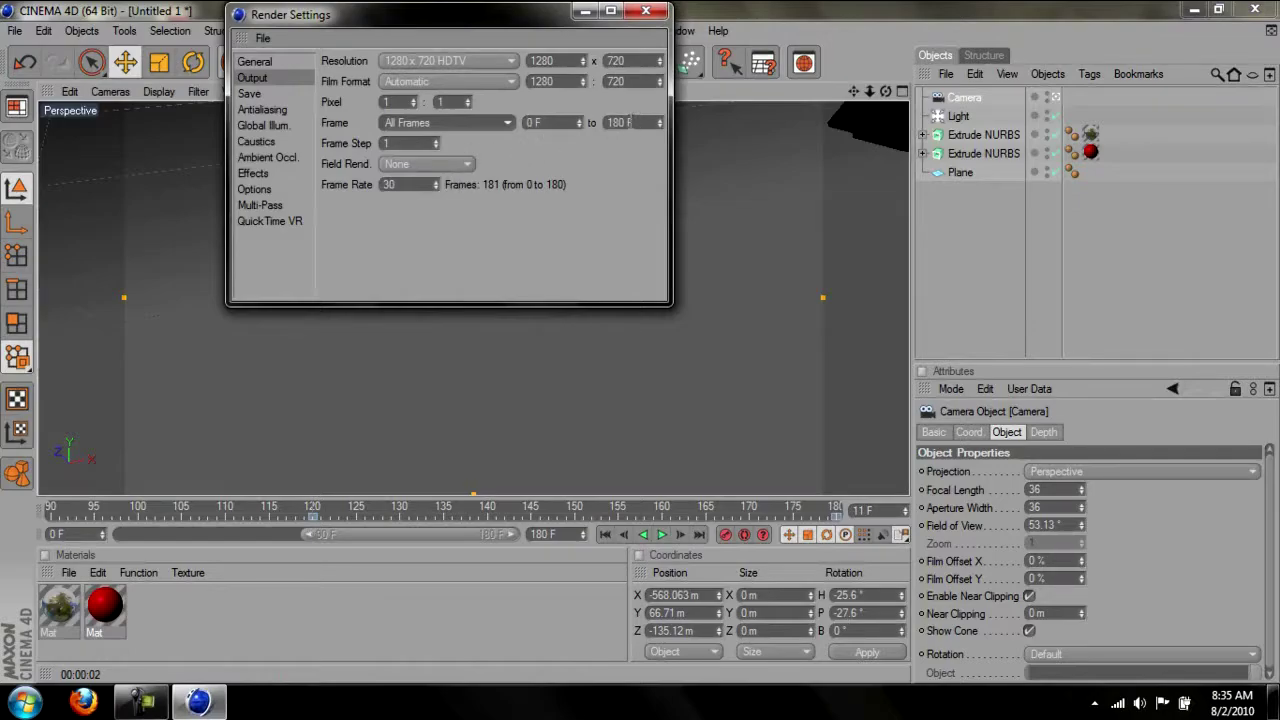
pyautogui.click(645, 12)
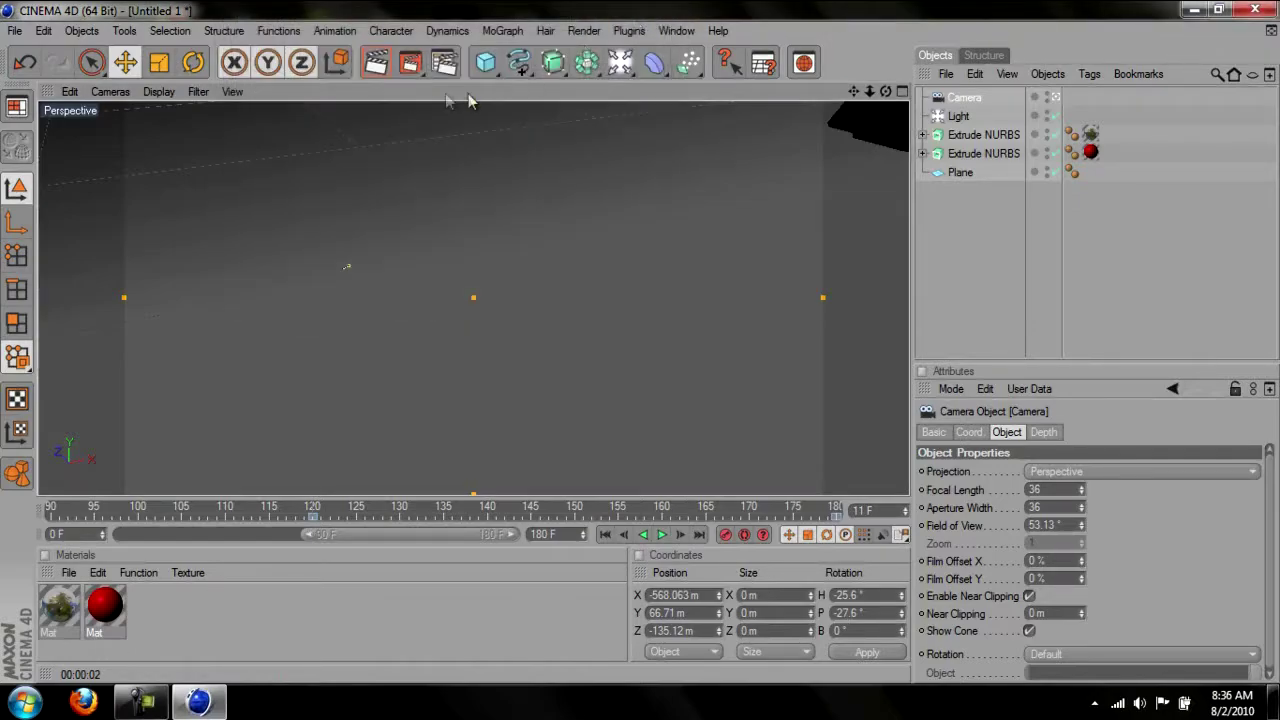
# Step: Render the whole animation in a maximized Pictures window and let every frame complete
pyautogui.click(413, 62)
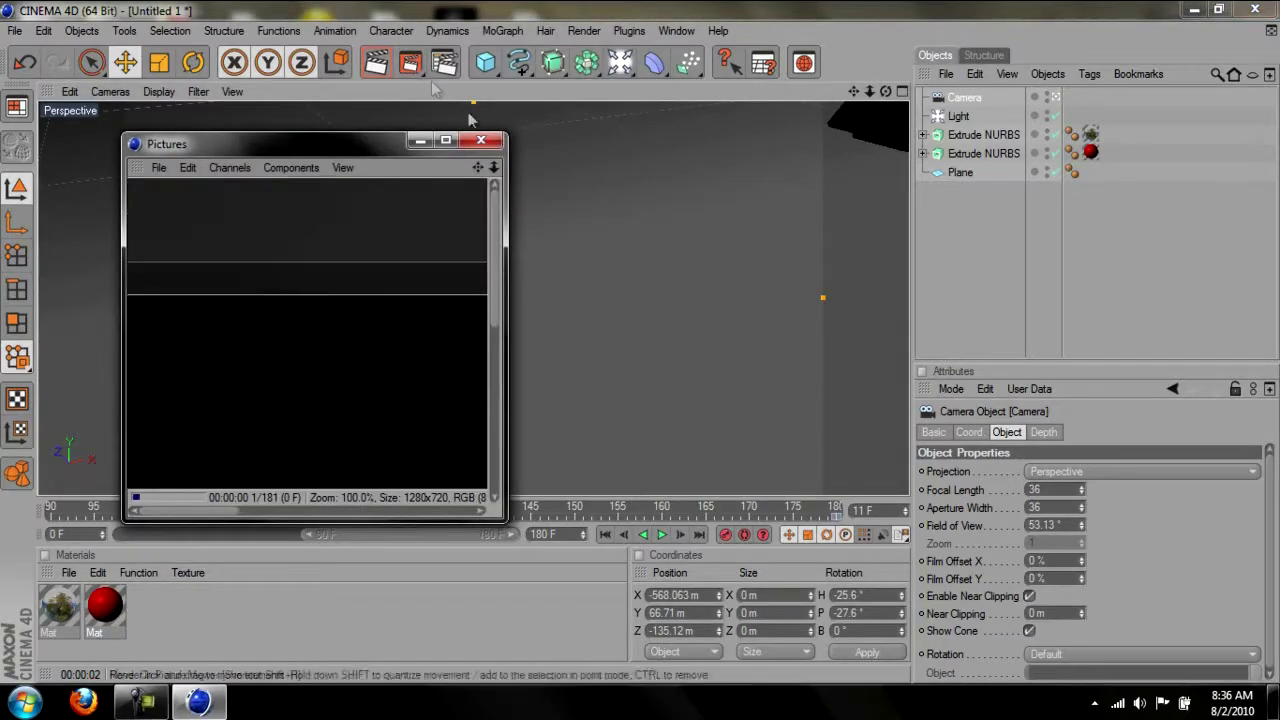
pyautogui.click(442, 145)
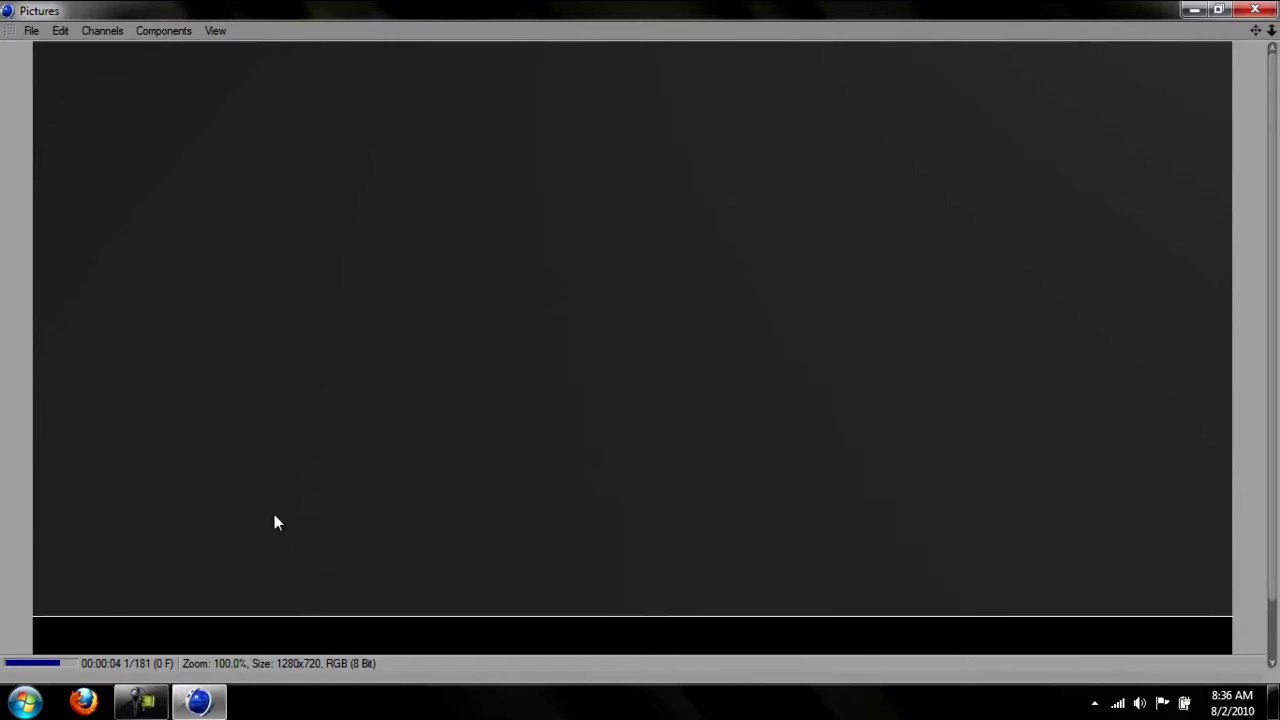
pyautogui.click(141, 703)
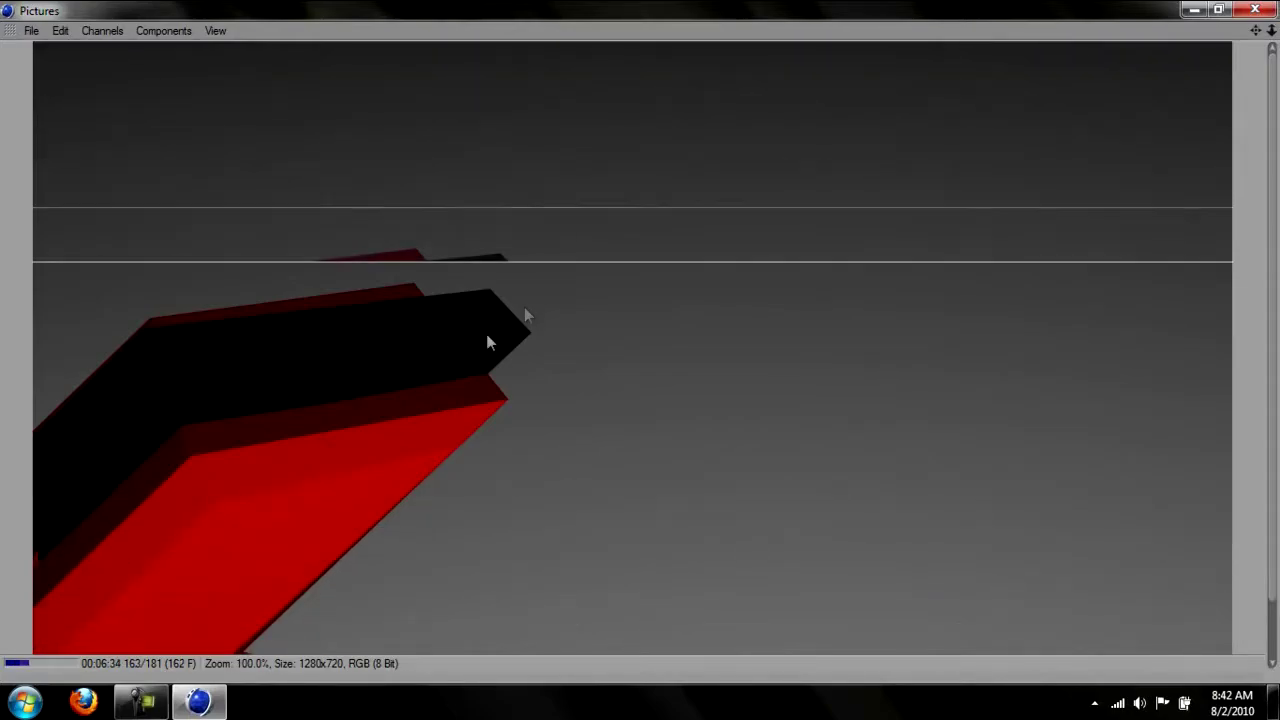
pyautogui.click(140, 702)
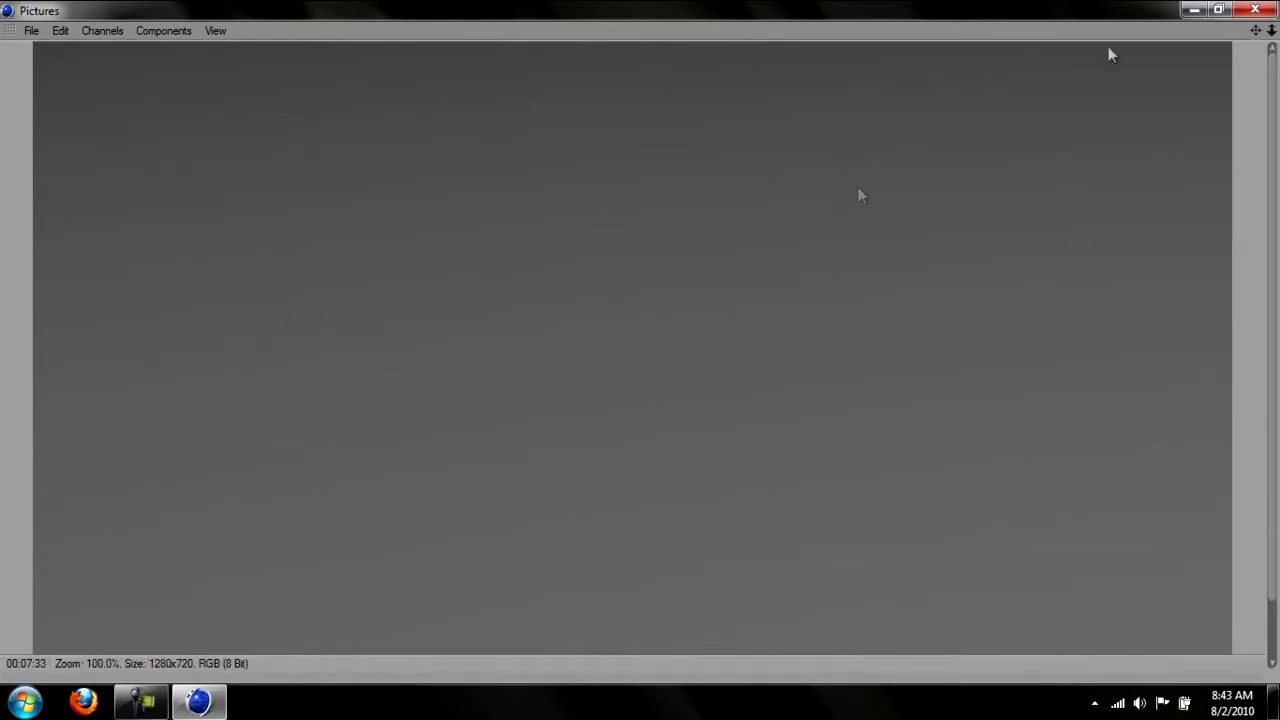
# Step: Close the Pictures window and quit CINEMA 4D without saving the project
pyautogui.click(1255, 9)
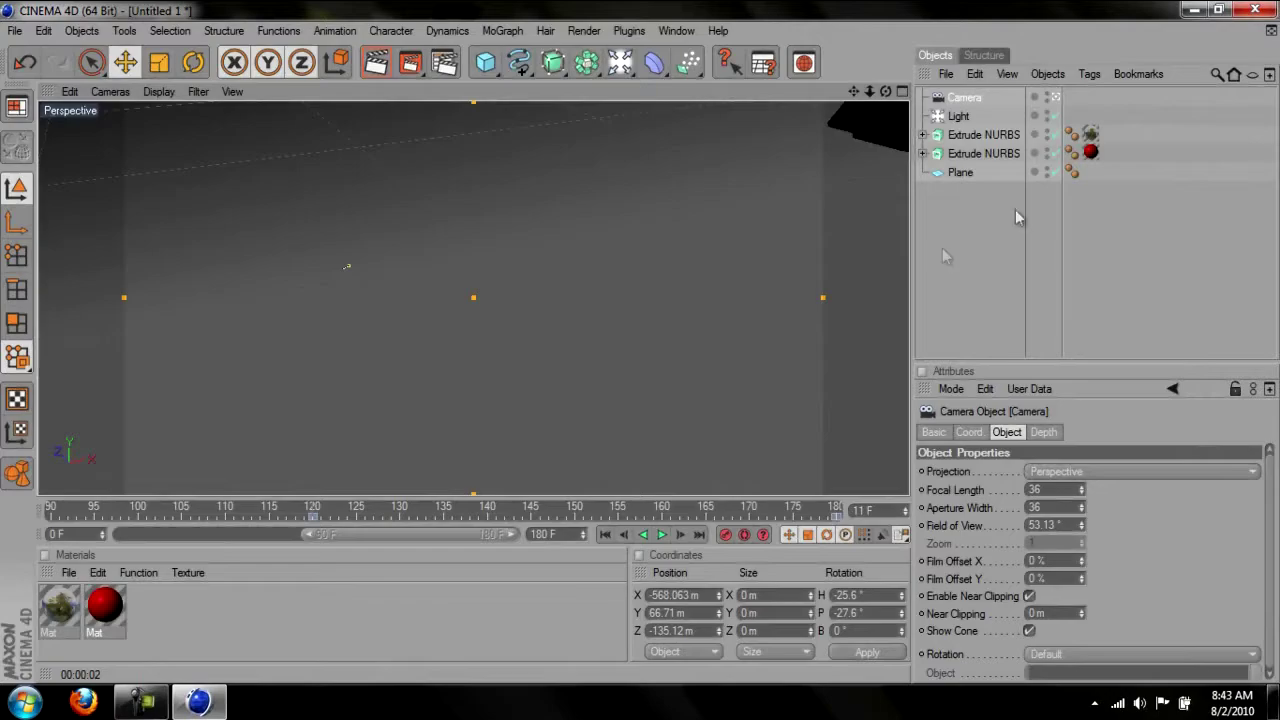
pyautogui.click(1255, 9)
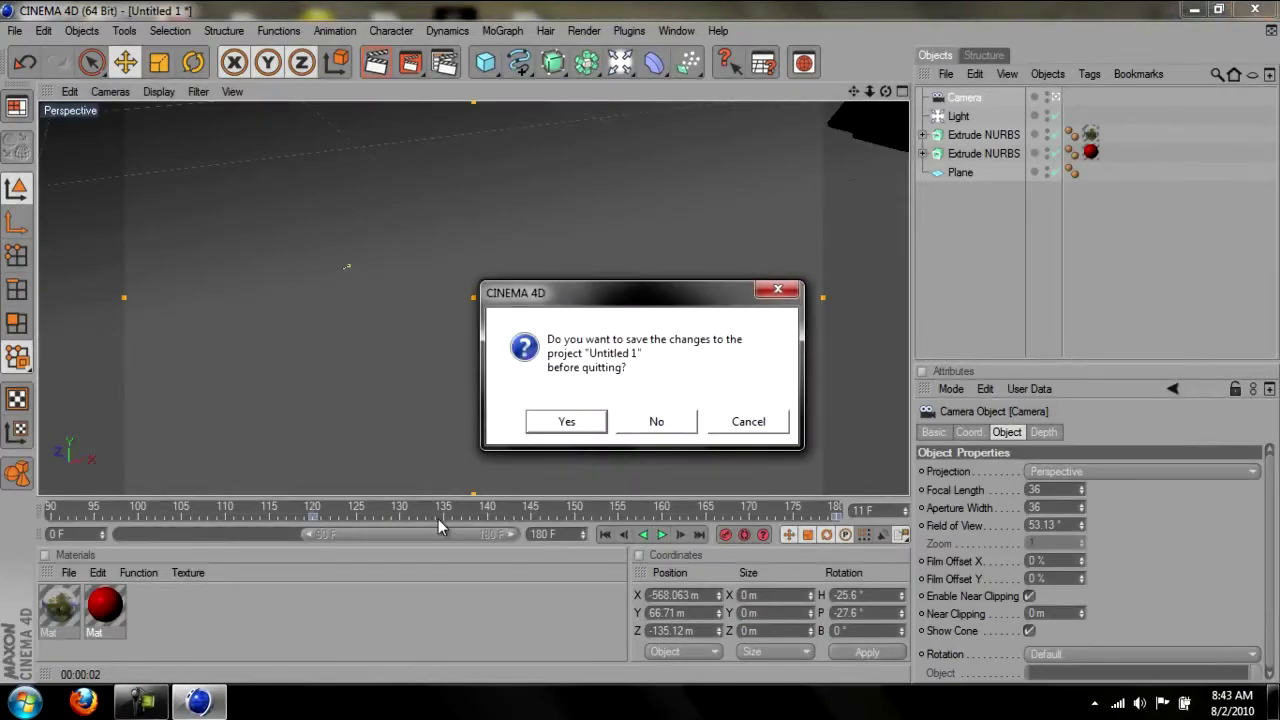
pyautogui.click(641, 427)
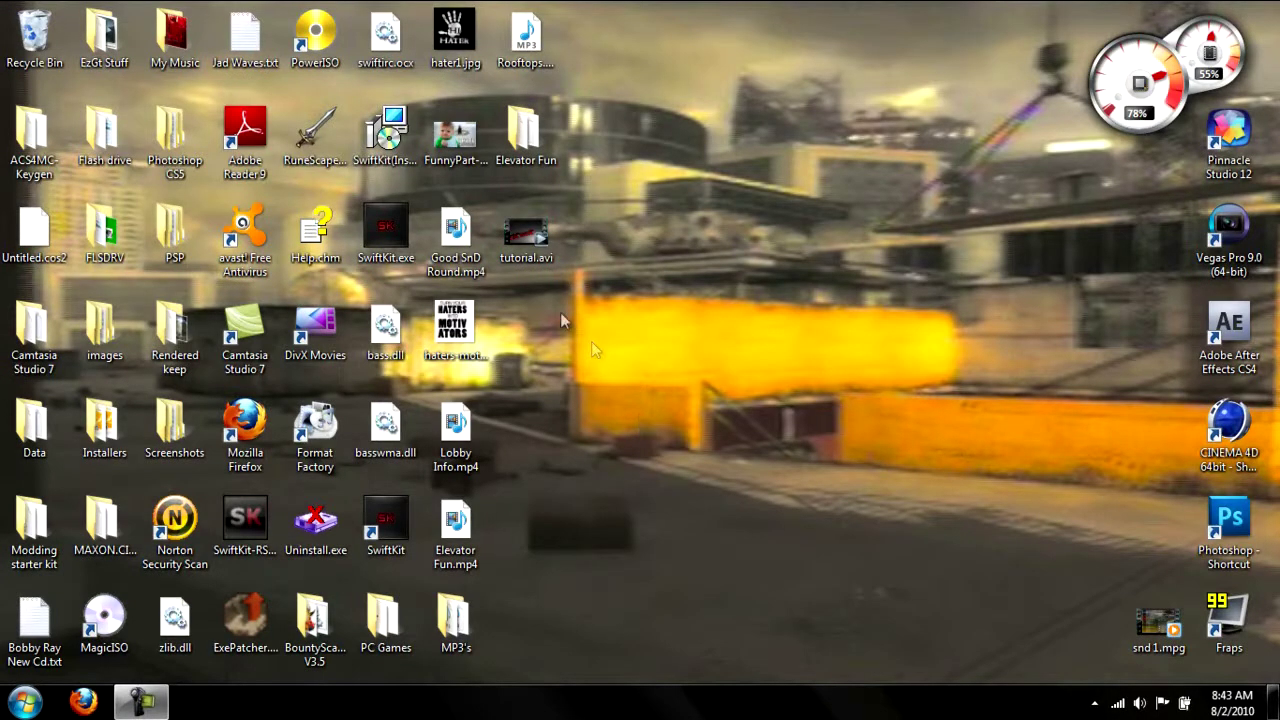
# Step: Check the file size of the rendered tutorial.avi on the desktop in its properties
pyautogui.rightClick(528, 244)
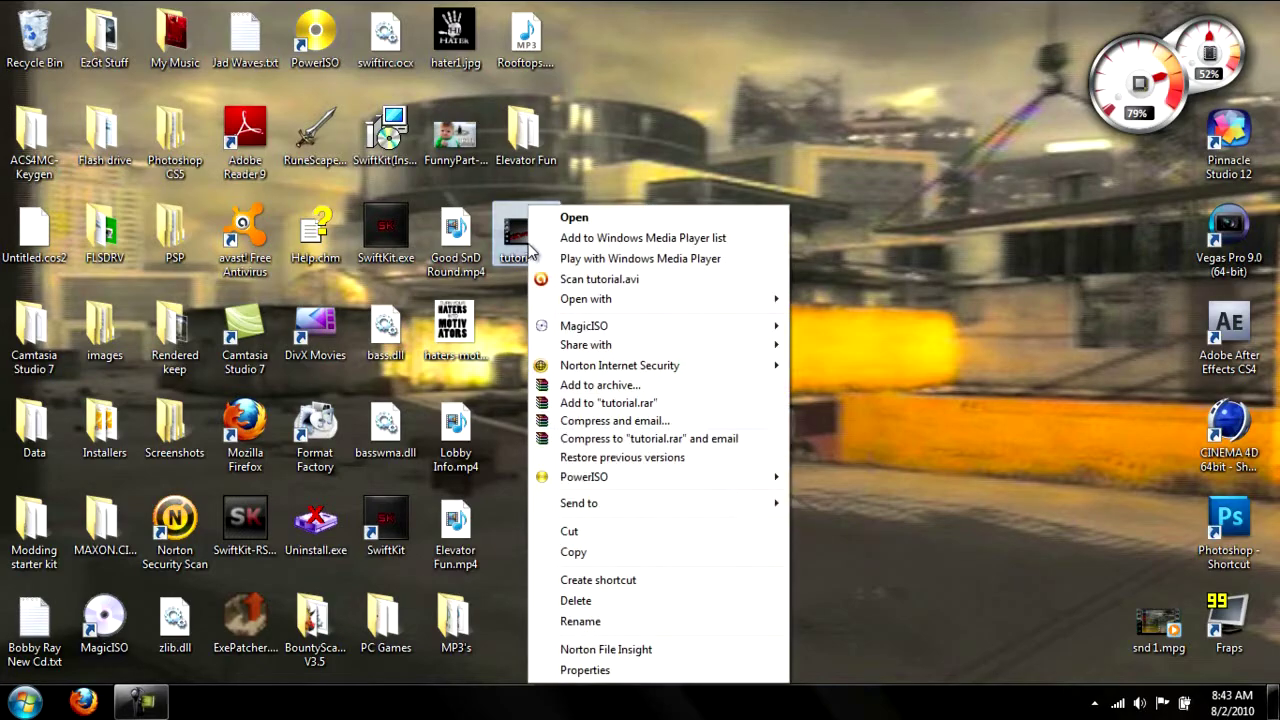
pyautogui.click(585, 670)
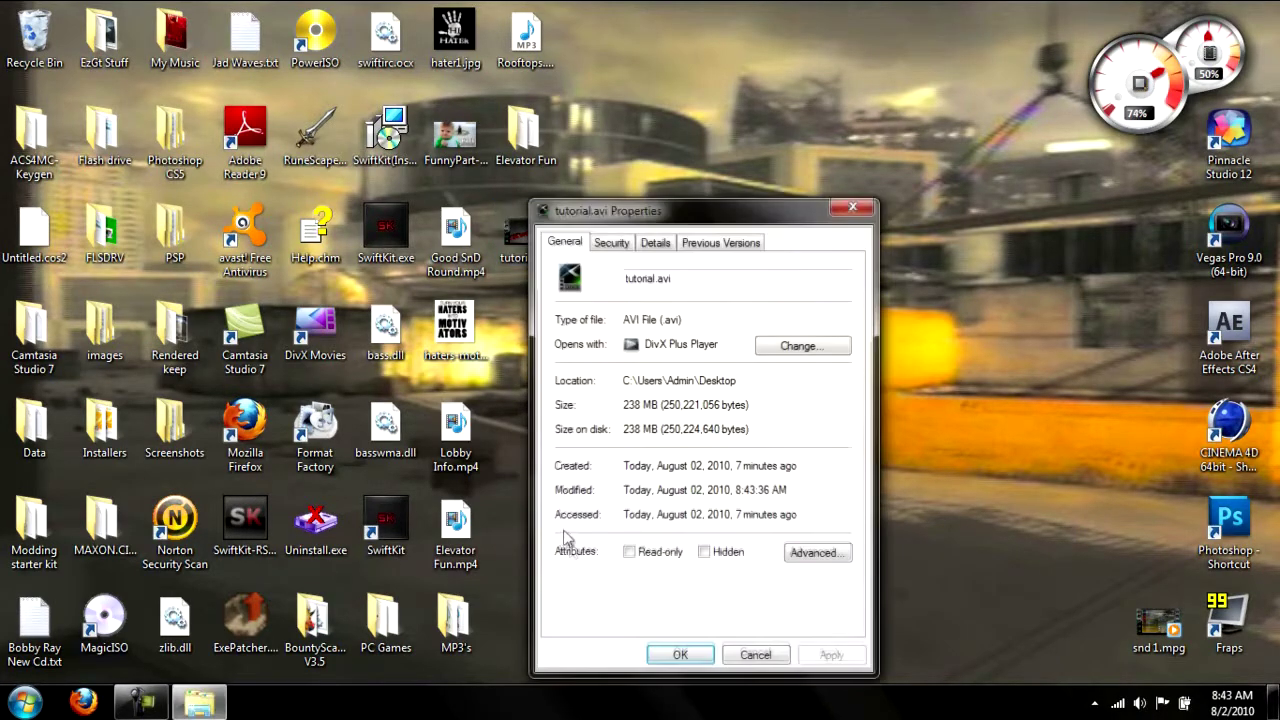
pyautogui.click(693, 412)
pyautogui.click(851, 208)
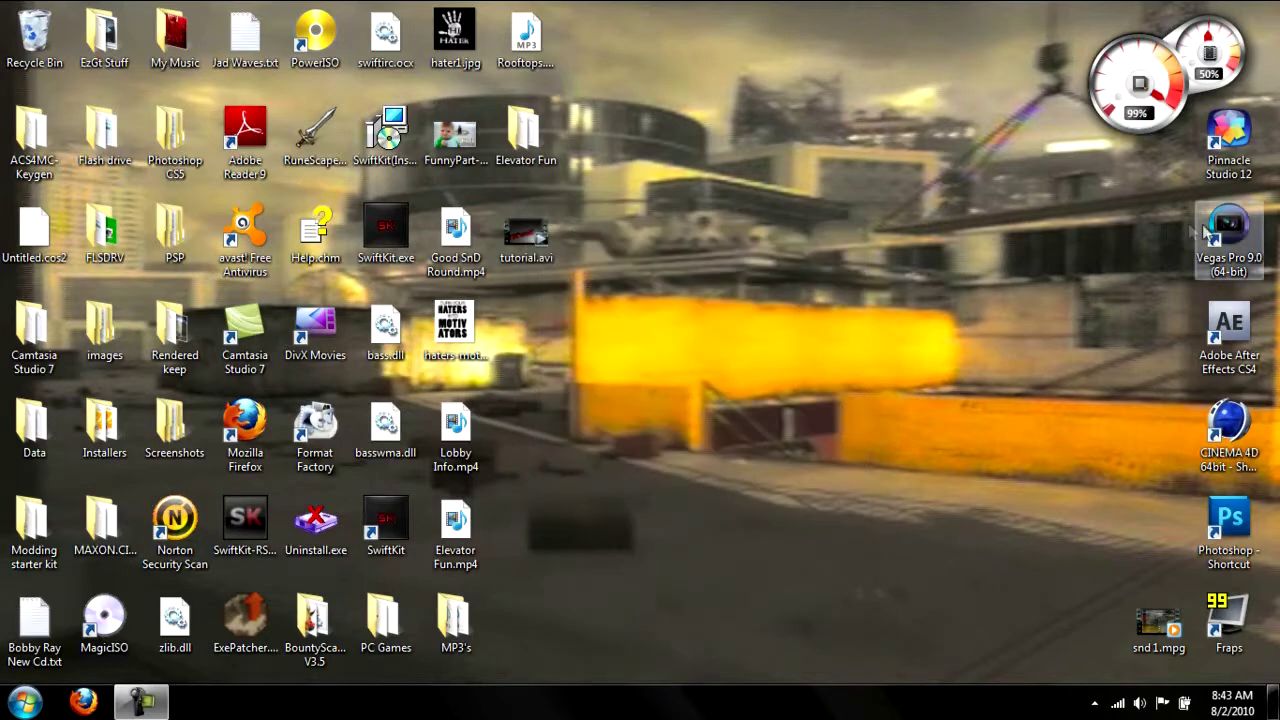
# Step: Launch Vegas Pro 9.0 and move snd 1.mpg from the desktop to the Recycle Bin
pyautogui.doubleClick(1238, 229)
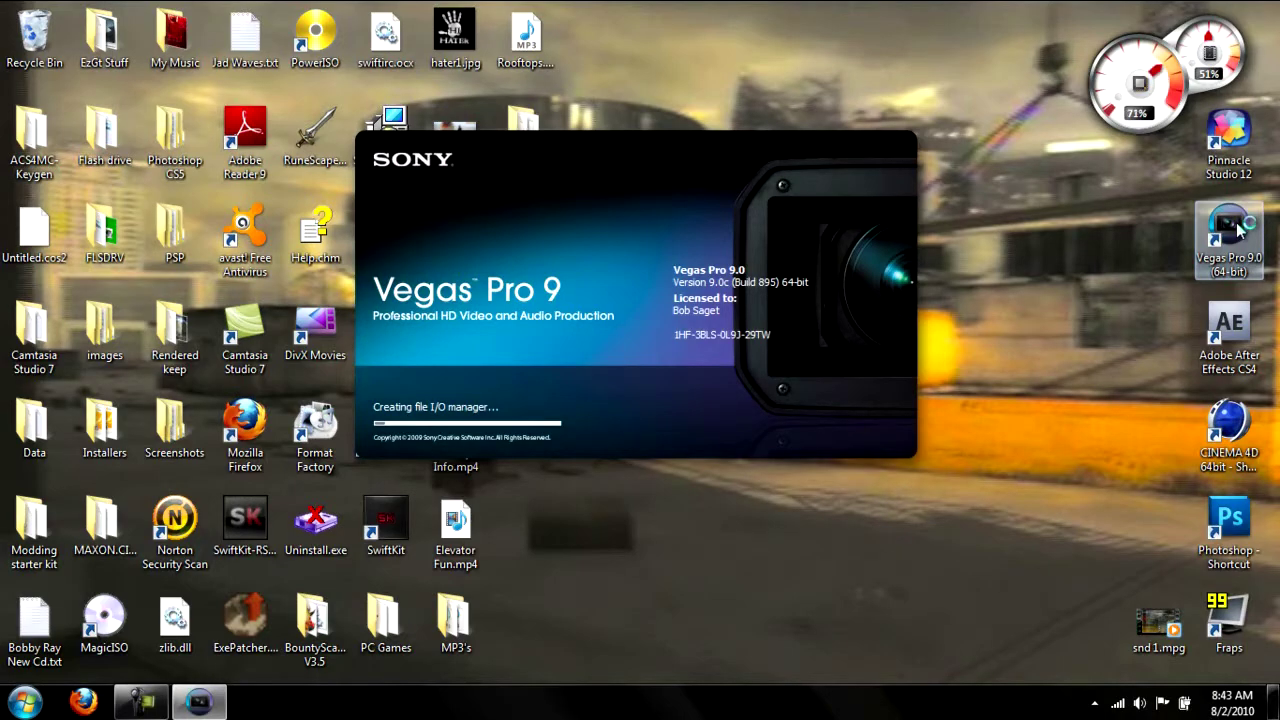
pyautogui.click(1160, 622)
pyautogui.press('Delete')
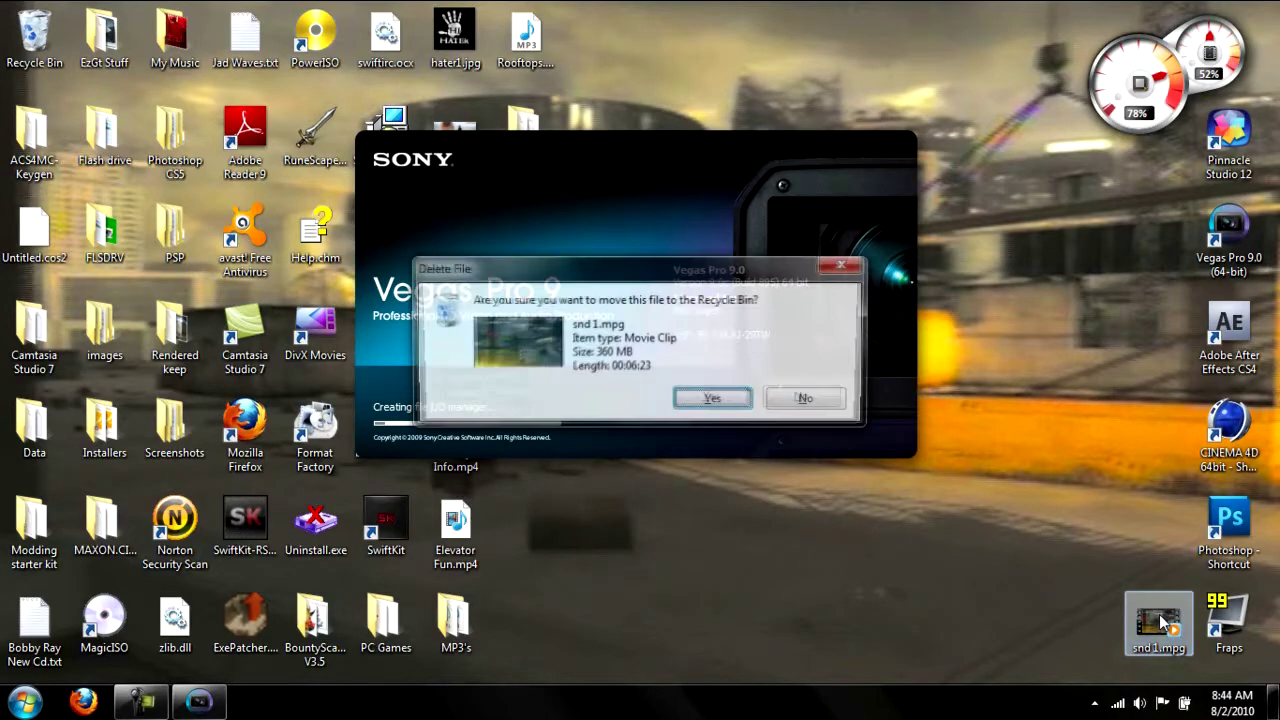
pyautogui.press('Return')
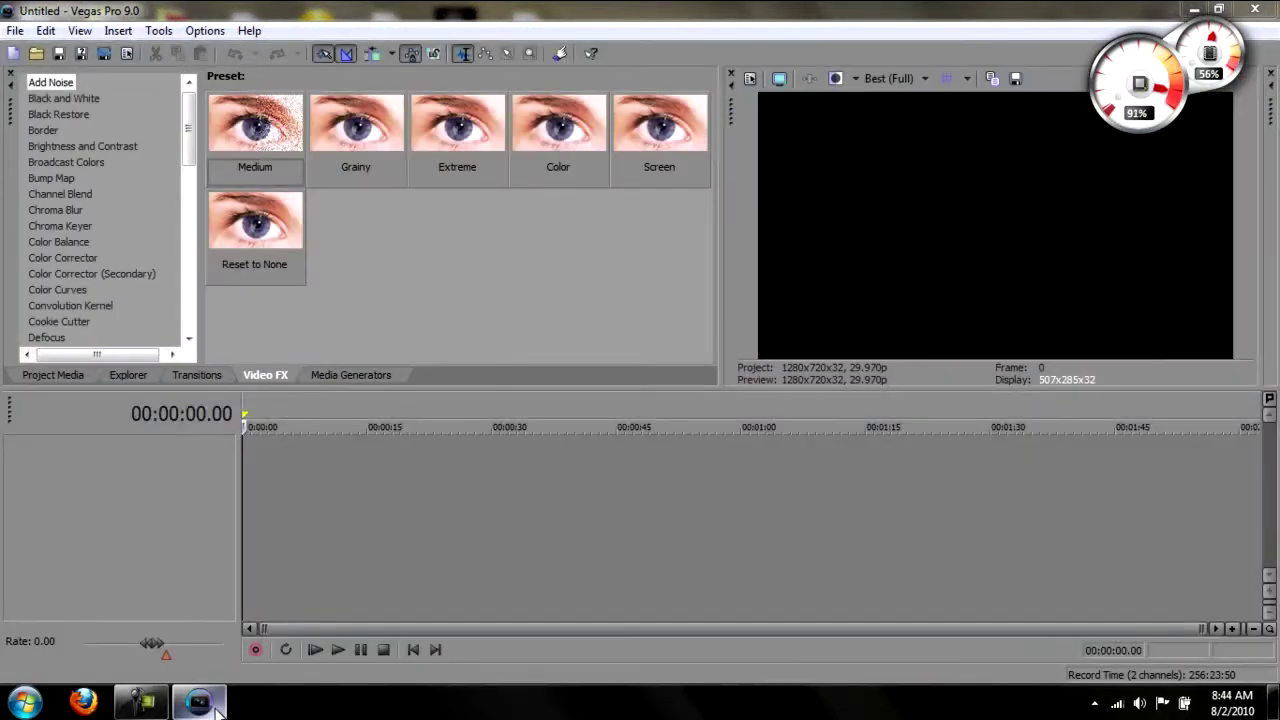
# Step: Add tutorial.avi from the desktop to the start of the Vegas Pro timeline
pyautogui.click(215, 708)
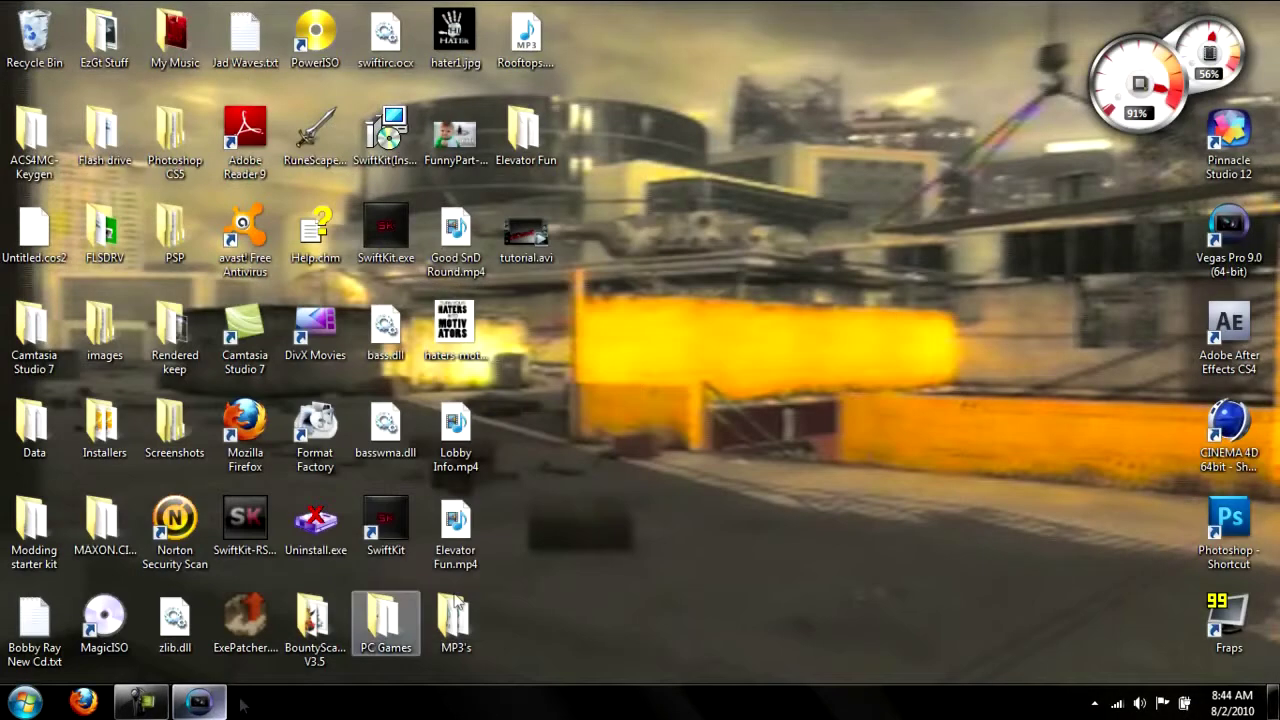
pyautogui.moveTo(385, 520); pyautogui.dragTo(244, 470)
pyautogui.click(255, 468)
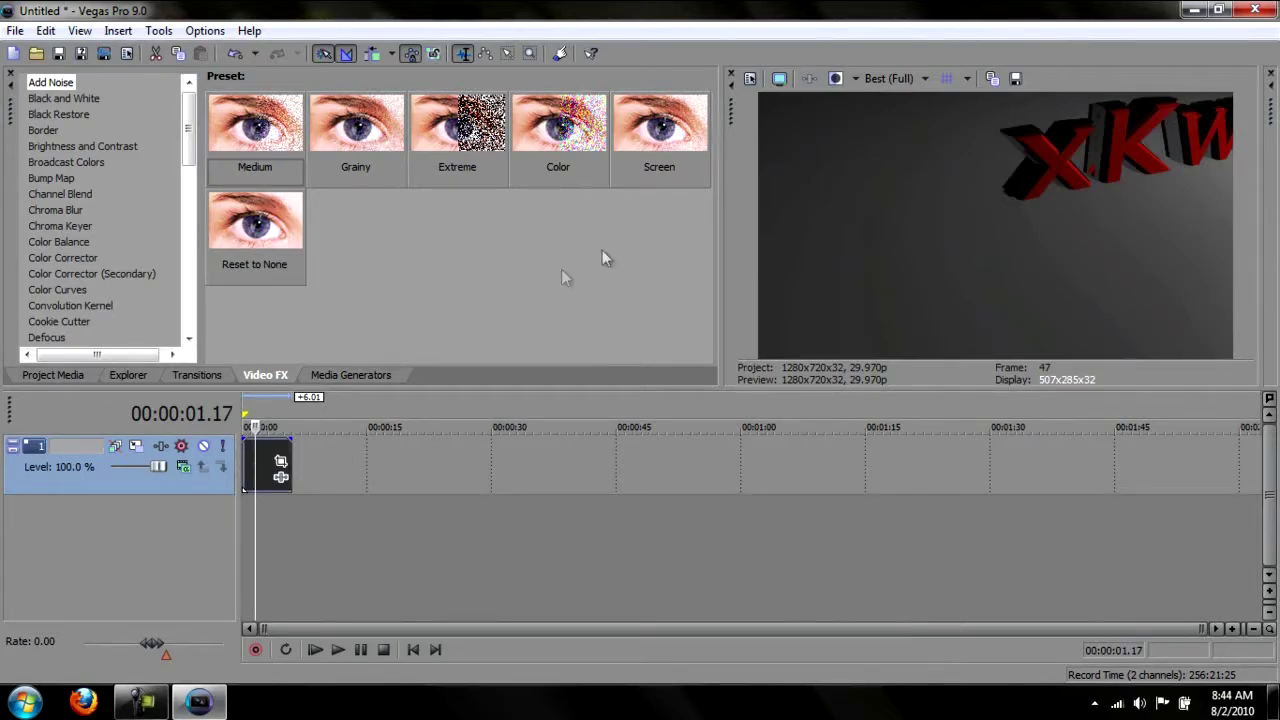
# Step: Review the tutorial clip's video event properties, including the Maintain aspect ratio switch
pyautogui.rightClick(266, 456)
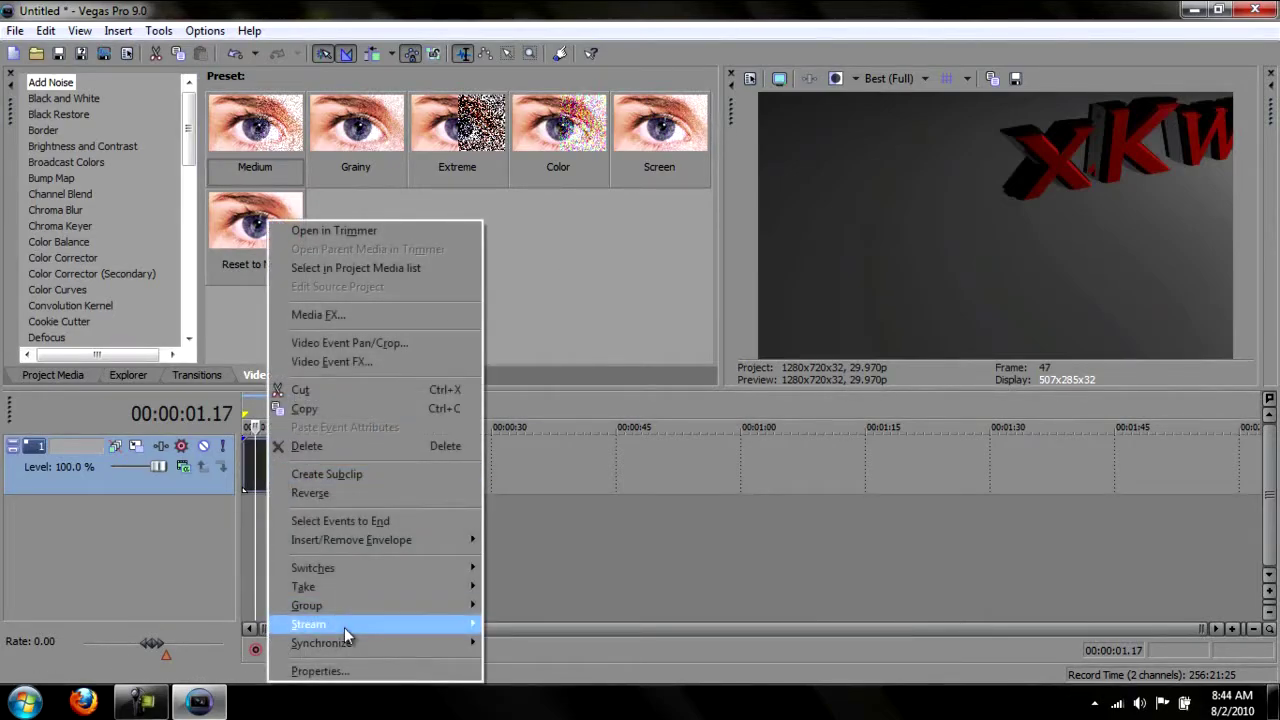
pyautogui.click(345, 672)
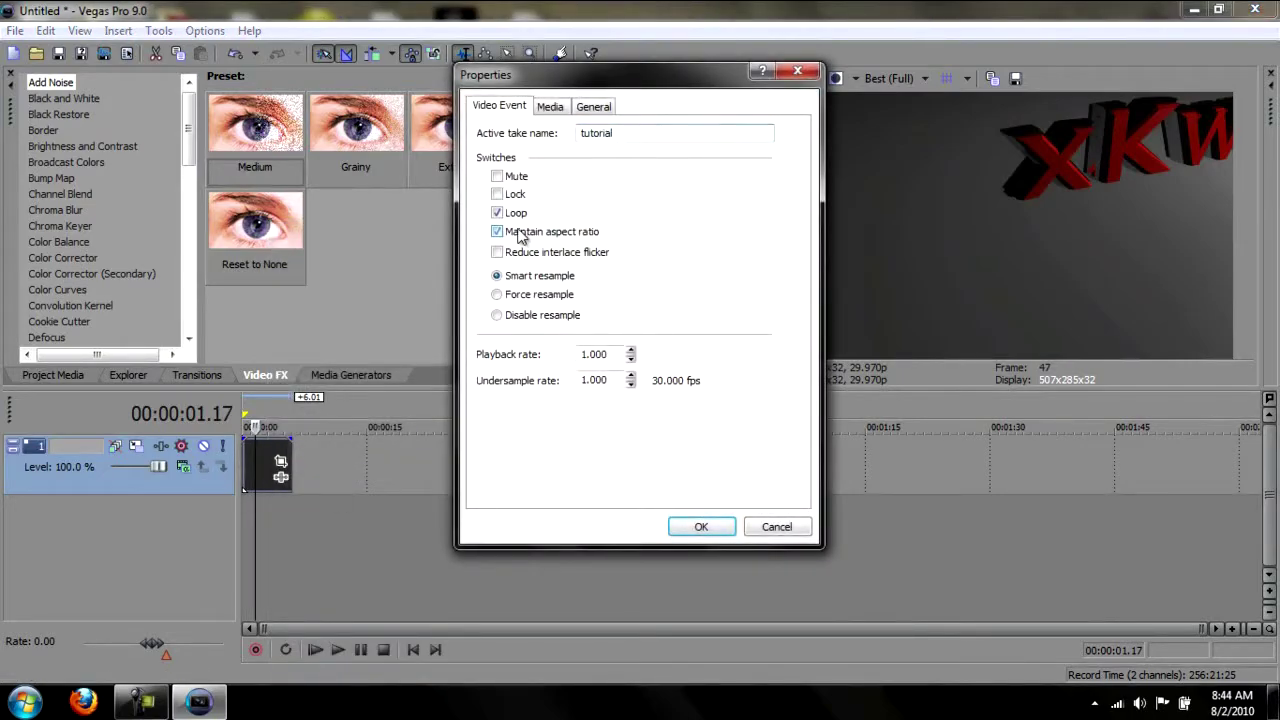
pyautogui.click(701, 527)
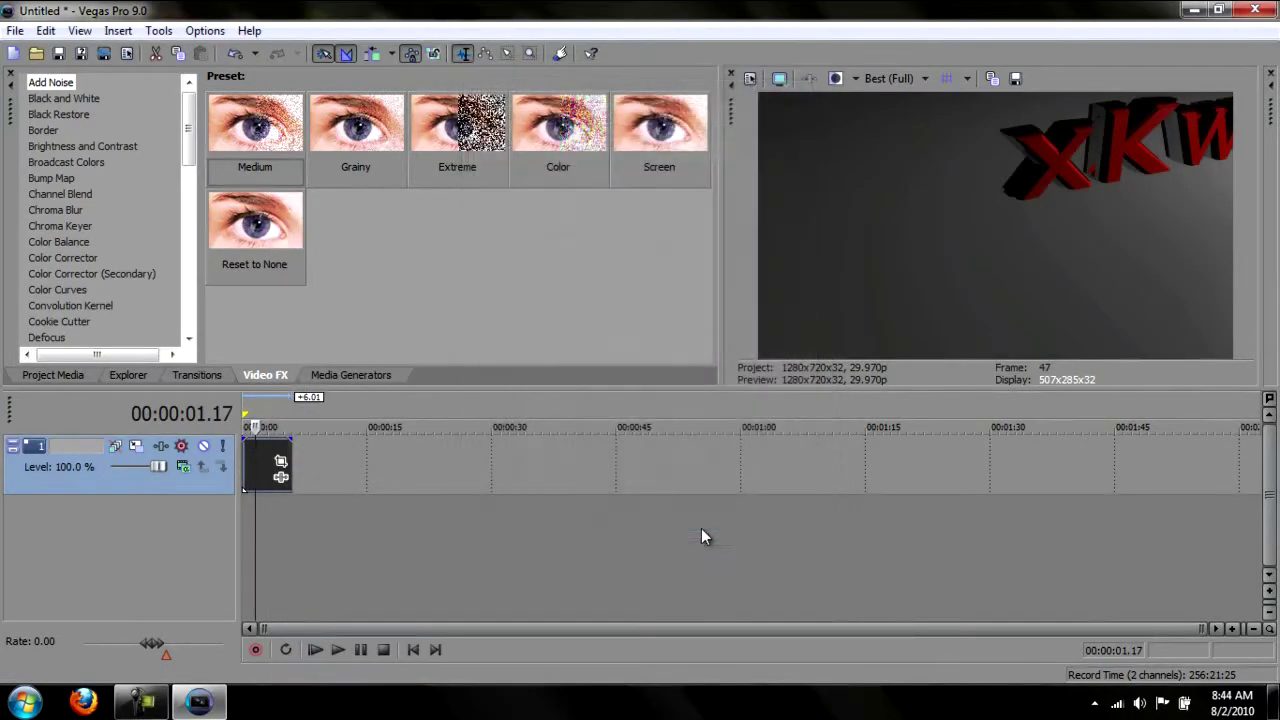
# Step: Apply the Sharpen video effect with the Reset to None preset to the tutorial clip
pyautogui.click(245, 468)
pyautogui.moveTo(188, 160); pyautogui.dragTo(197, 302)
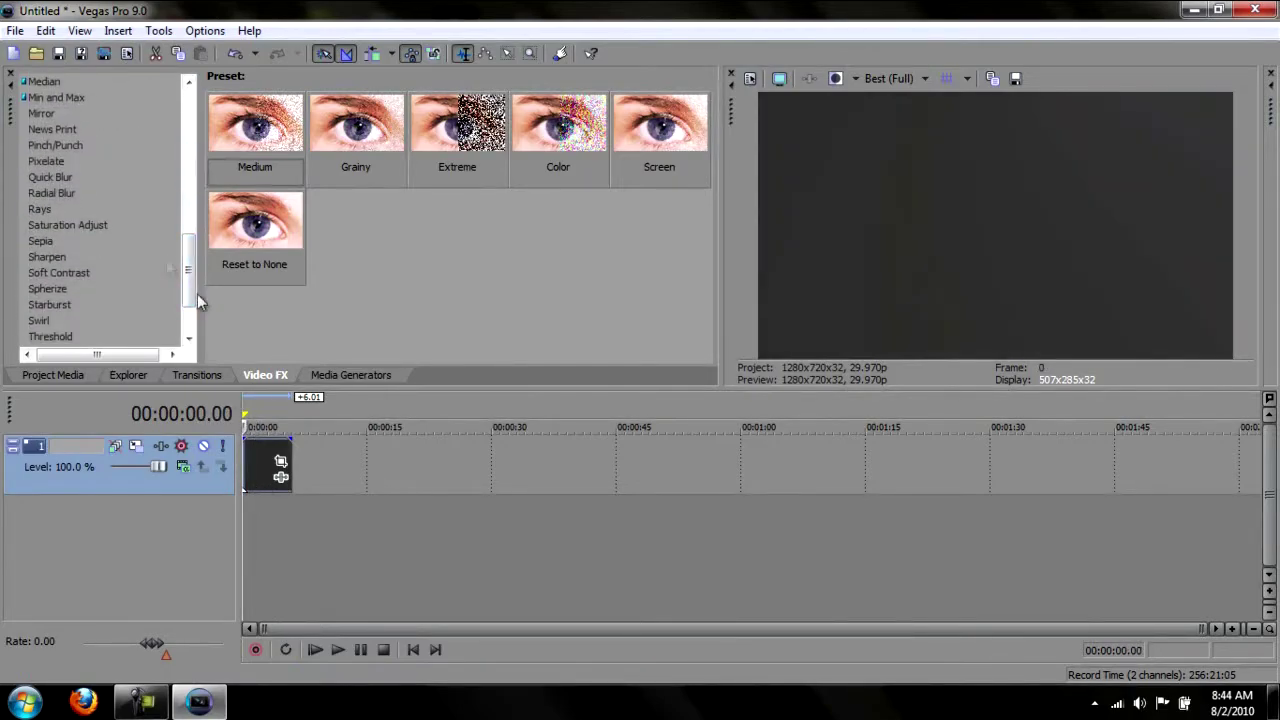
pyautogui.click(50, 257)
pyautogui.moveTo(214, 158); pyautogui.dragTo(250, 457)
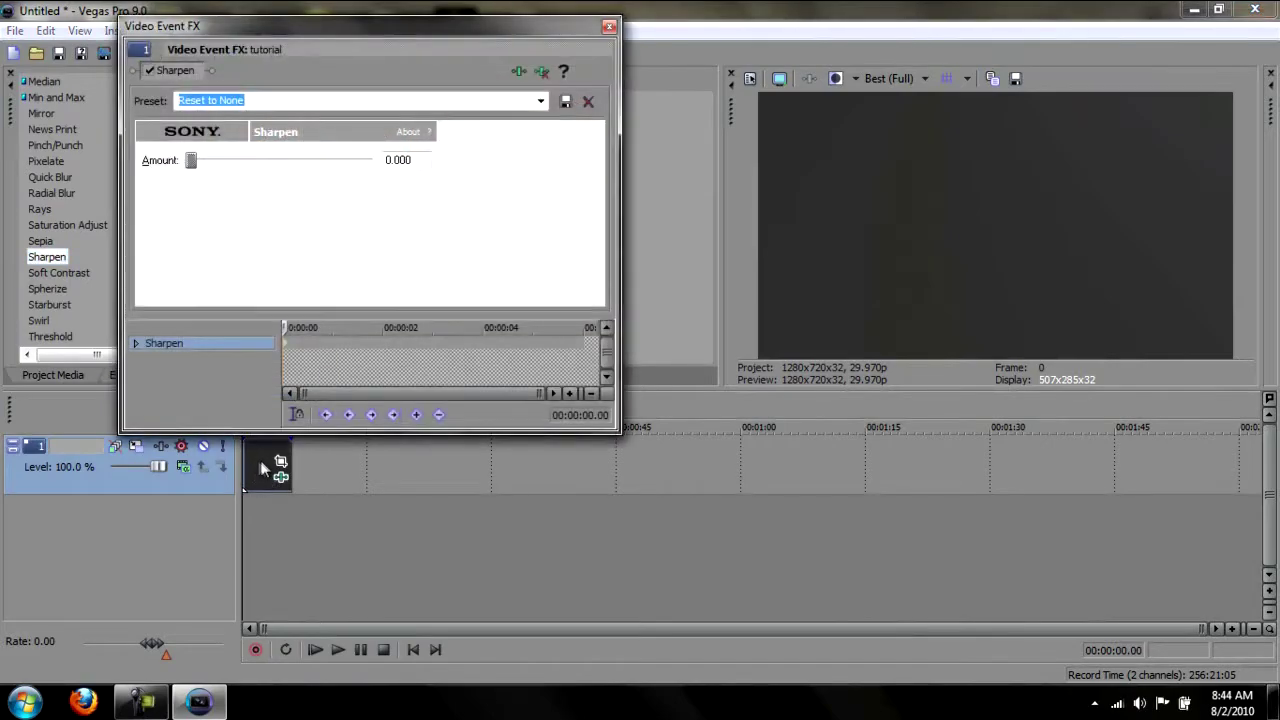
pyautogui.click(609, 27)
# Step: Look through the Saturation Adjust presets, including mw2 cc?, and the rest of the video effects list
pyautogui.click(96, 226)
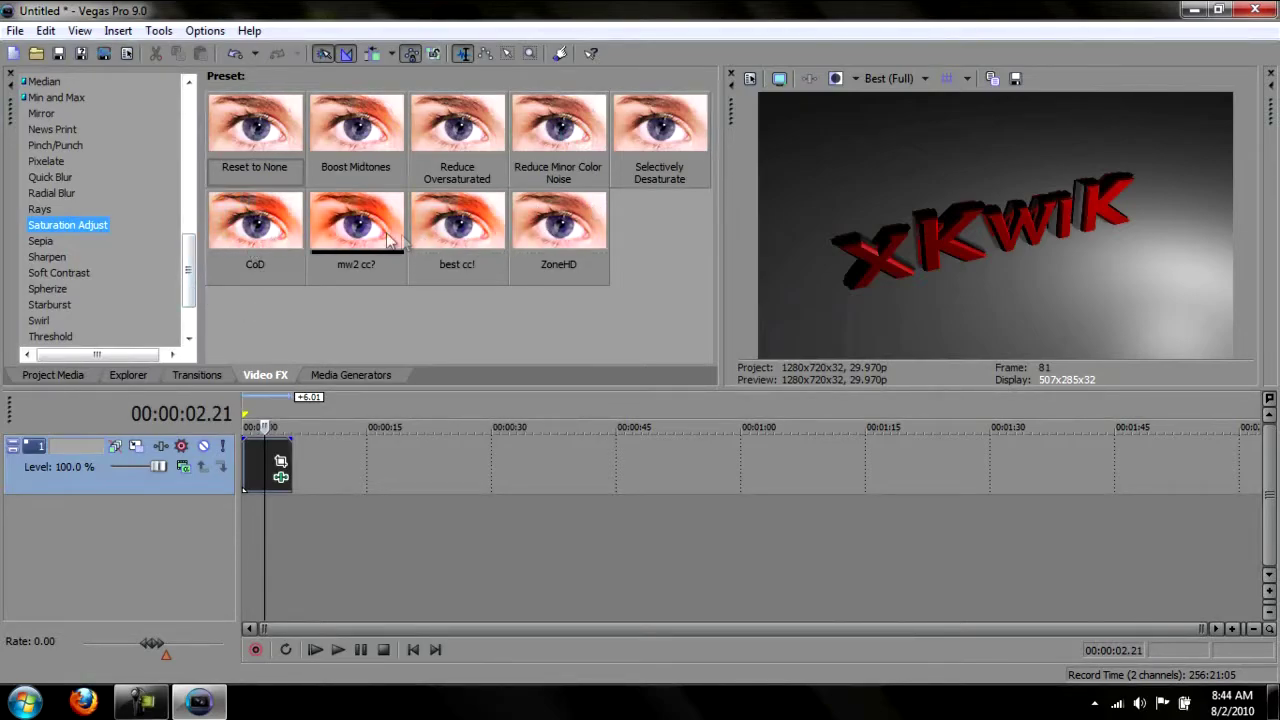
pyautogui.click(348, 238)
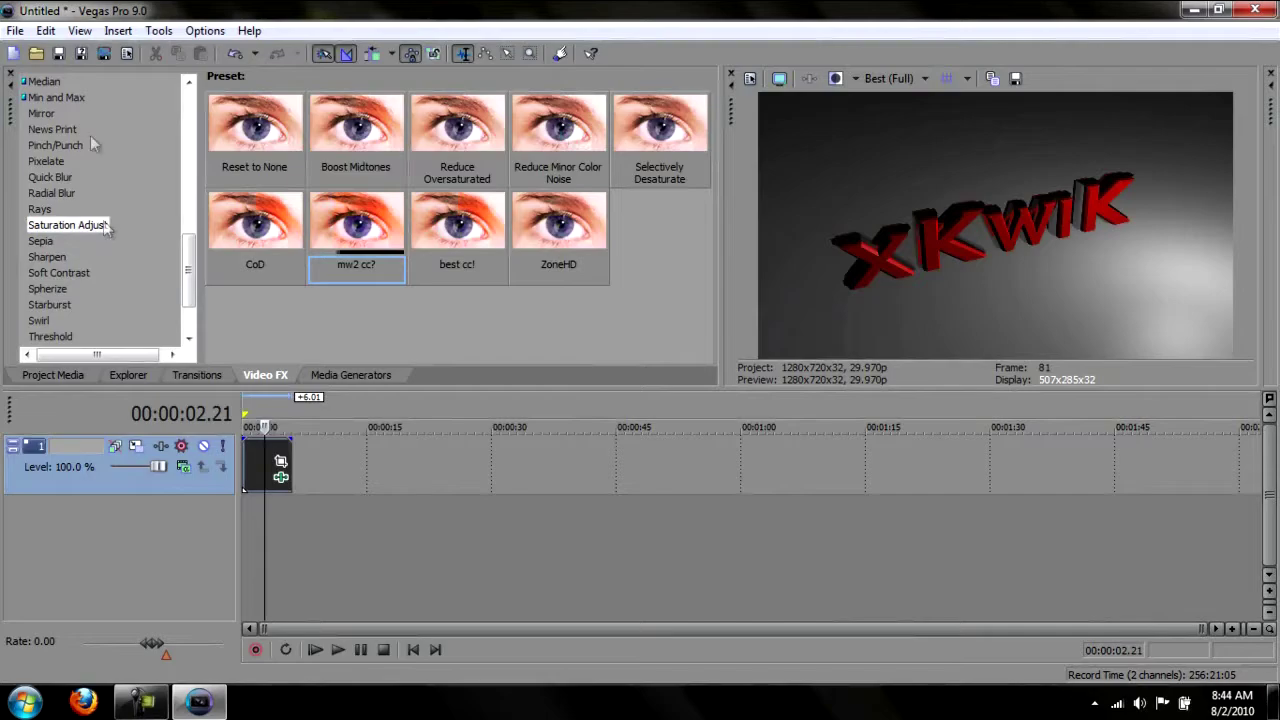
pyautogui.moveTo(190, 272); pyautogui.dragTo(190, 300)
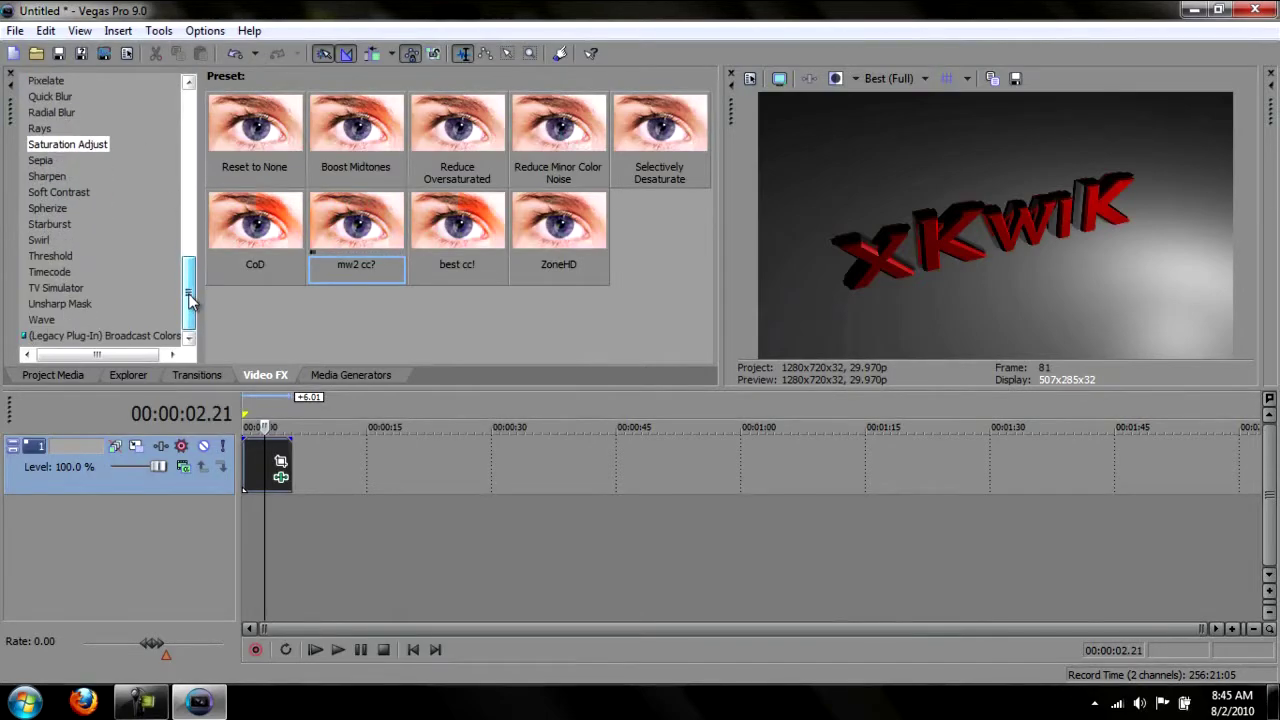
# Step: Render the project to the desktop as xKwiK in Sony AVC format with the dazzle template
pyautogui.click(15, 30)
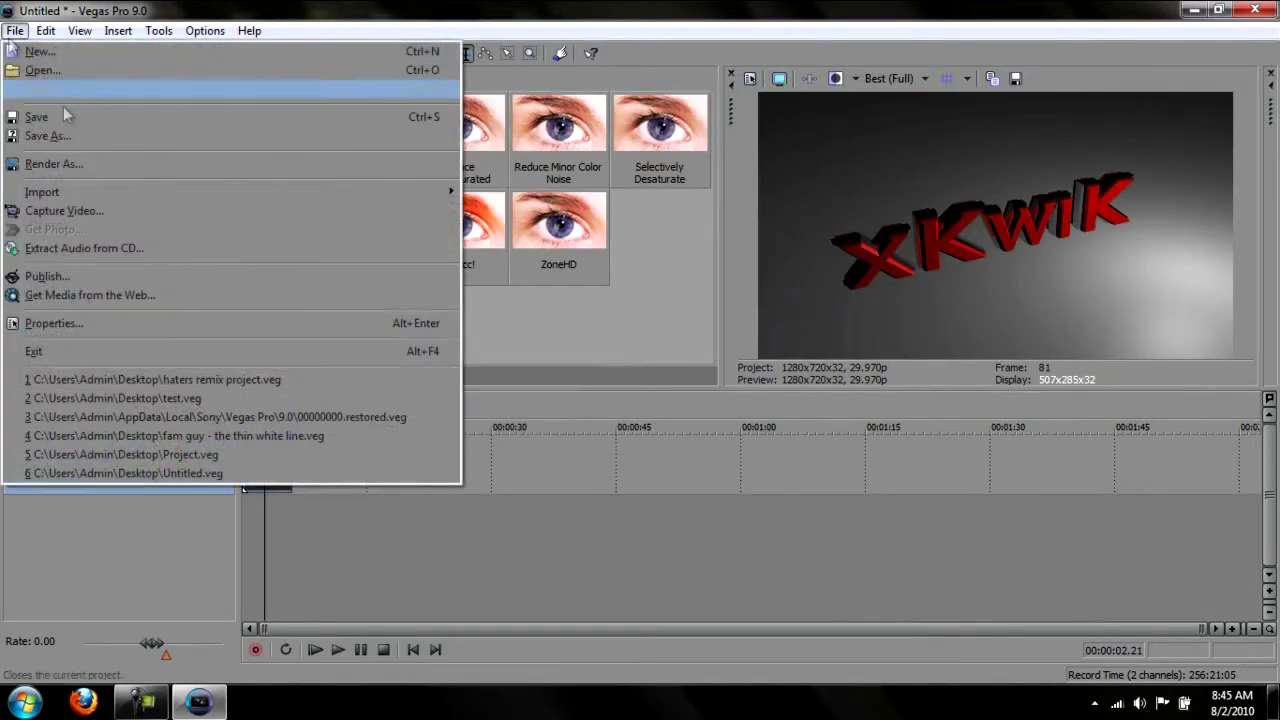
pyautogui.click(85, 164)
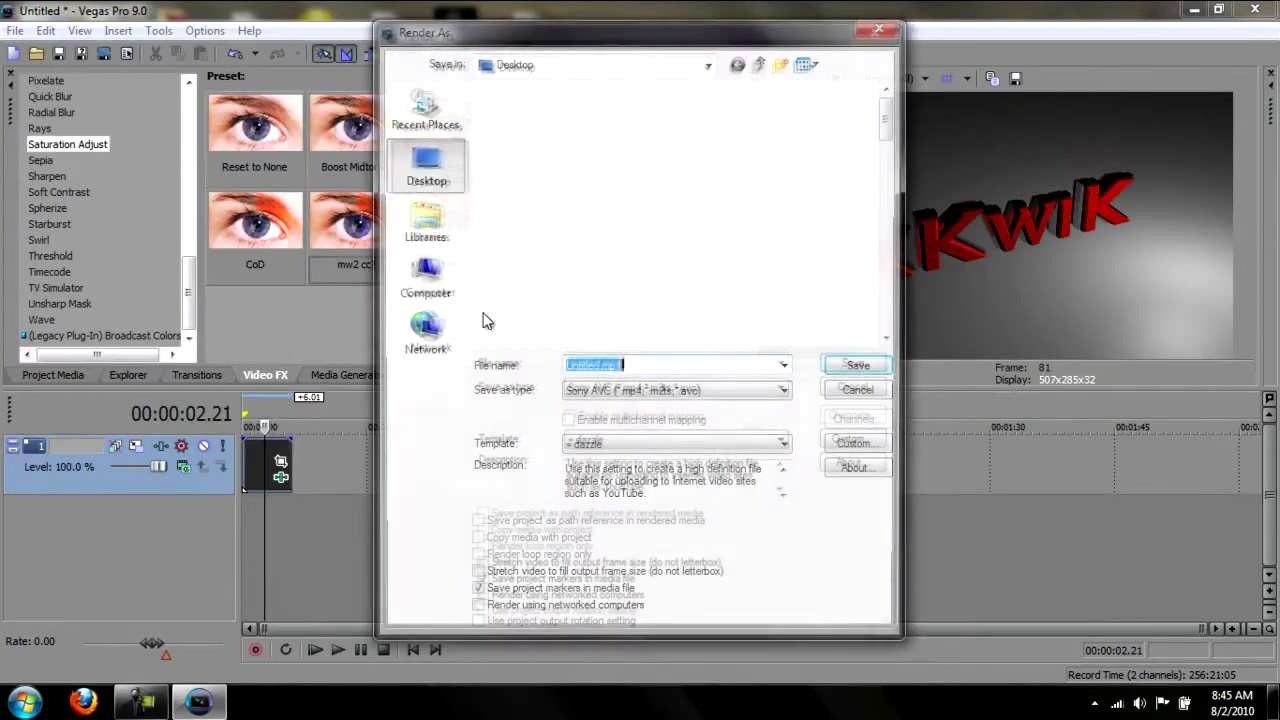
pyautogui.write('xKwiK')
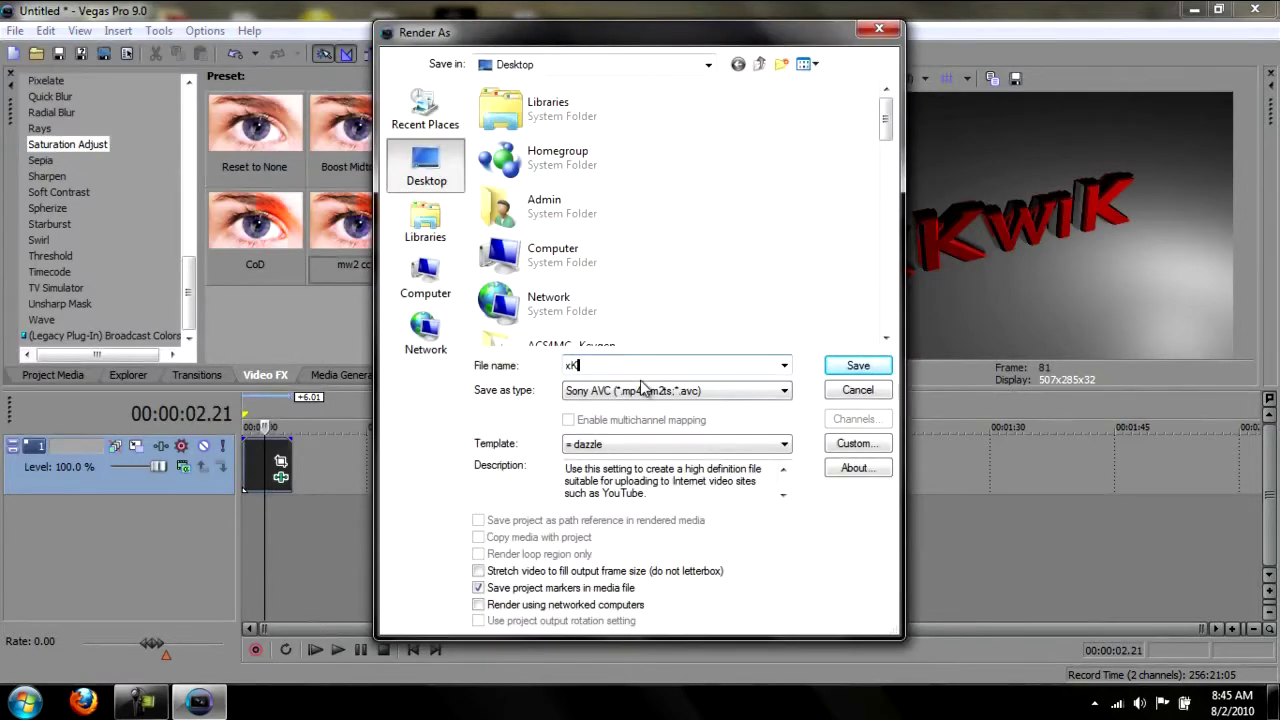
pyautogui.click(858, 365)
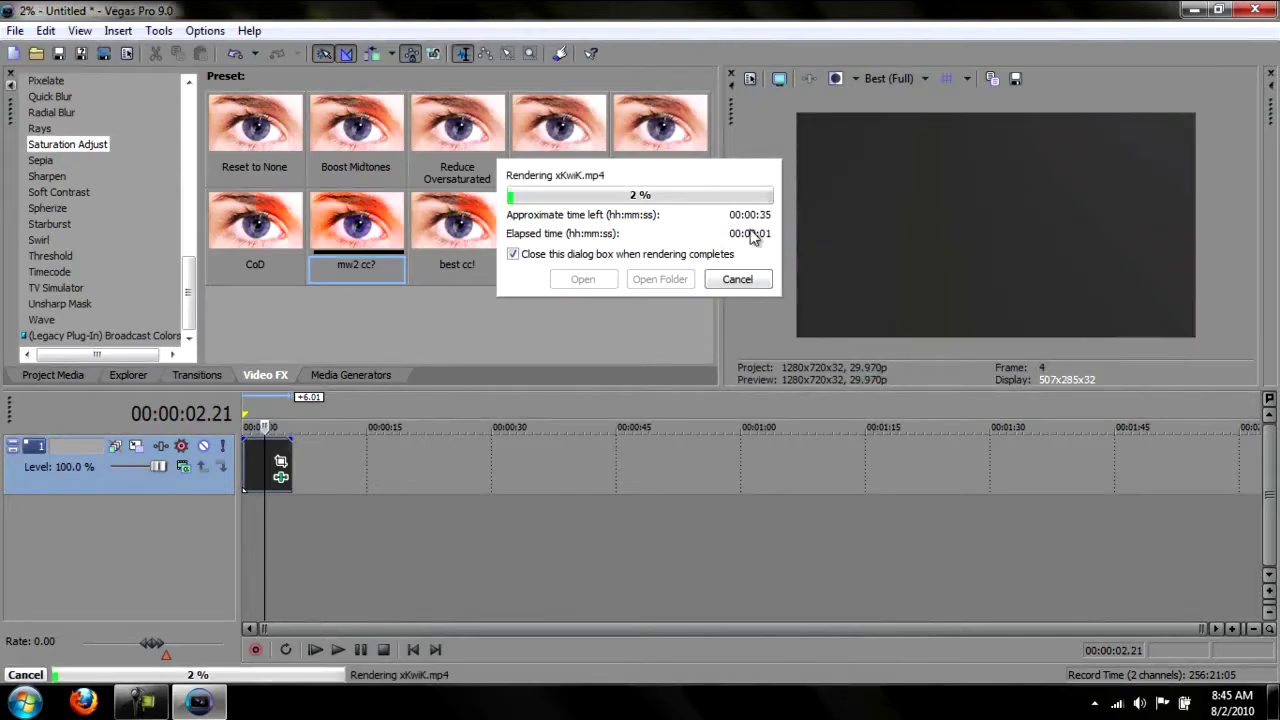
pyautogui.click(145, 702)
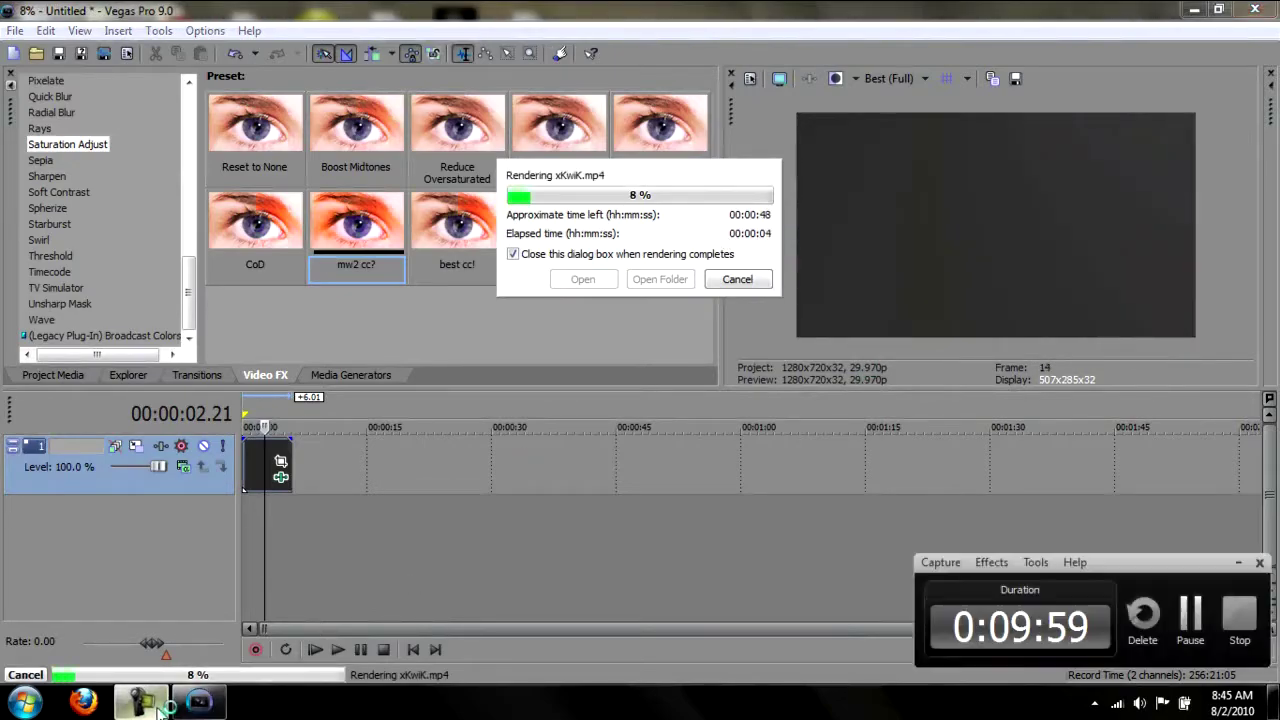
pyautogui.click(1190, 614)
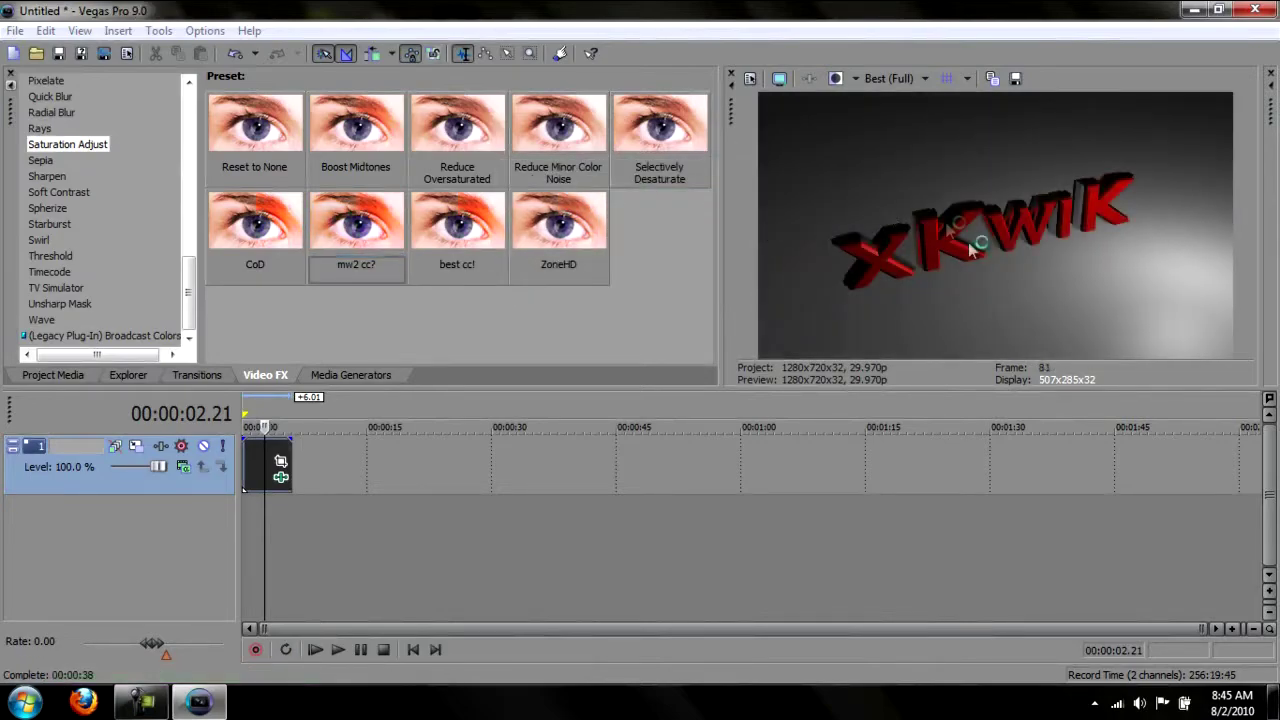
# Step: Close Vegas Pro without saving the untitled project
pyautogui.click(1255, 10)
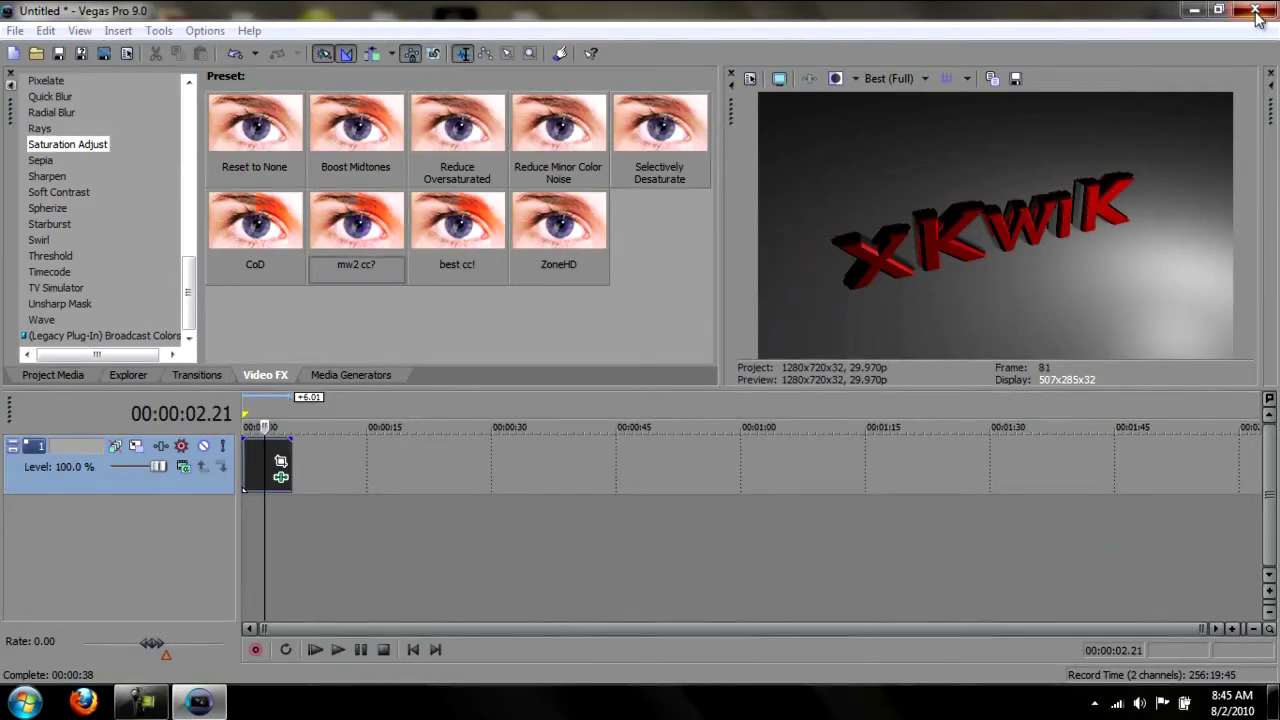
pyautogui.click(660, 302)
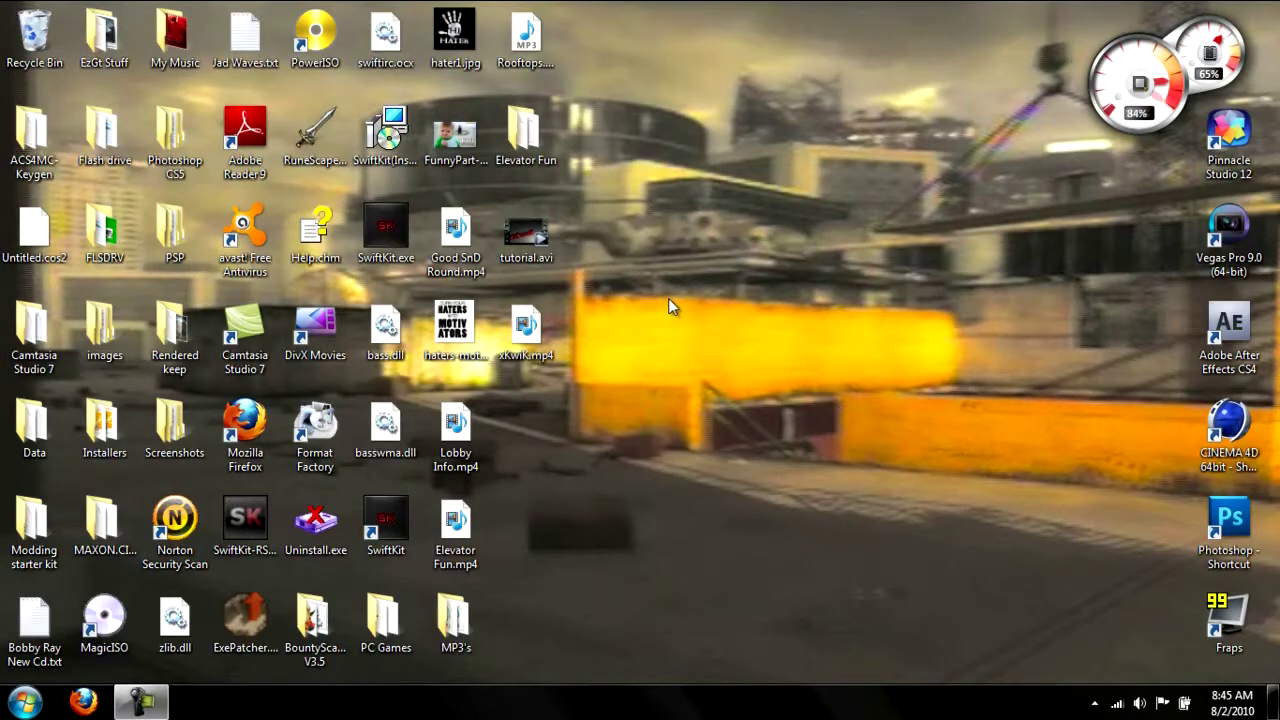
# Step: Check the file size of xKwiK.mp4 in its properties and play the video in Windows Media Player, closing the player when done
pyautogui.rightClick(537, 341)
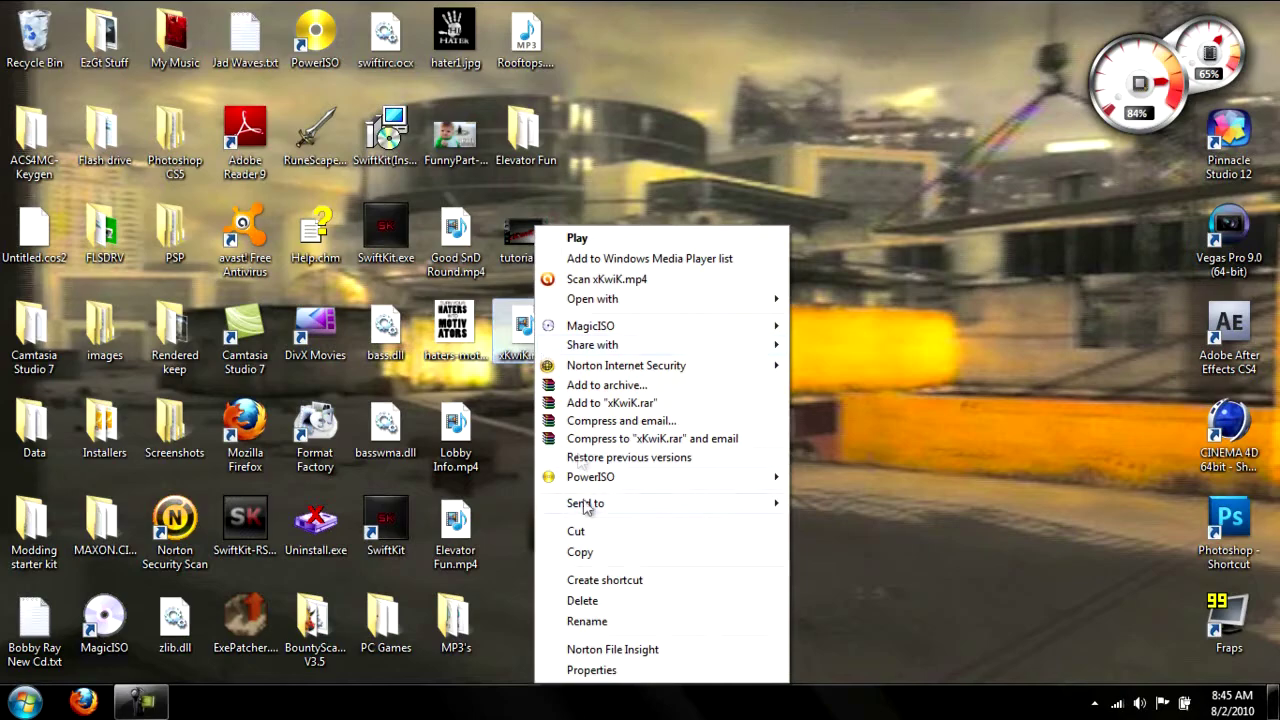
pyautogui.click(591, 669)
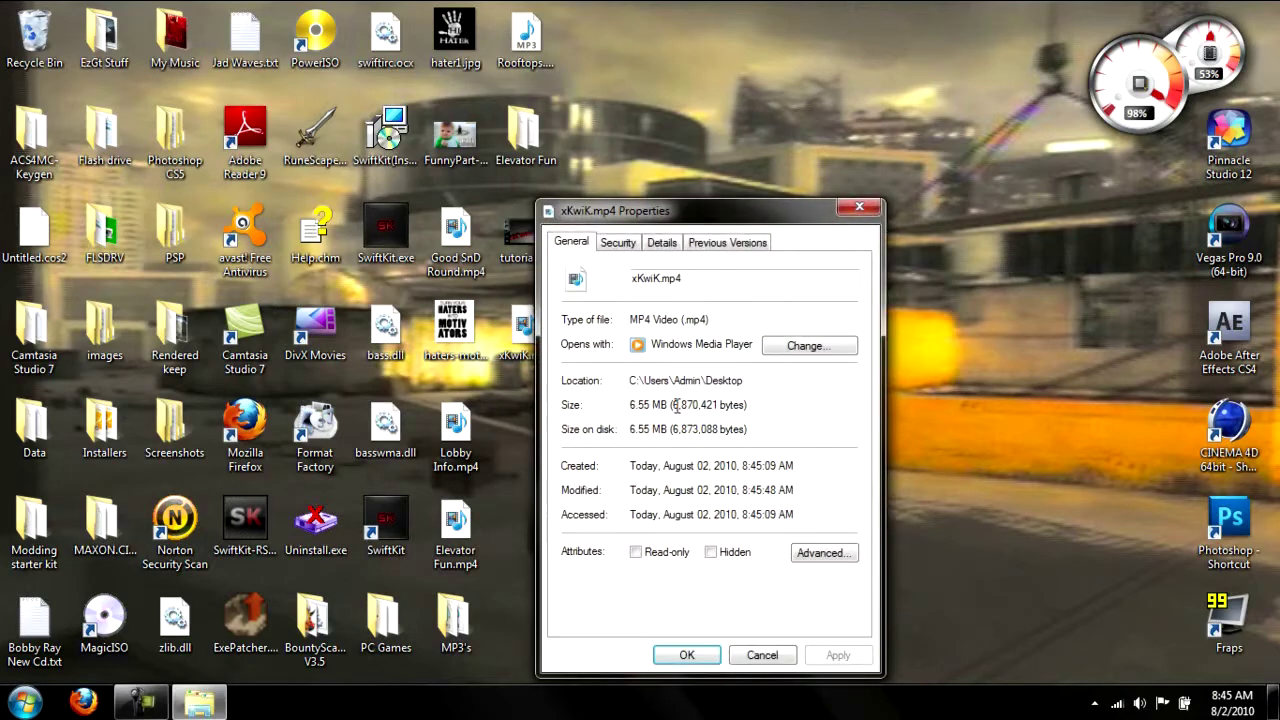
pyautogui.click(842, 212)
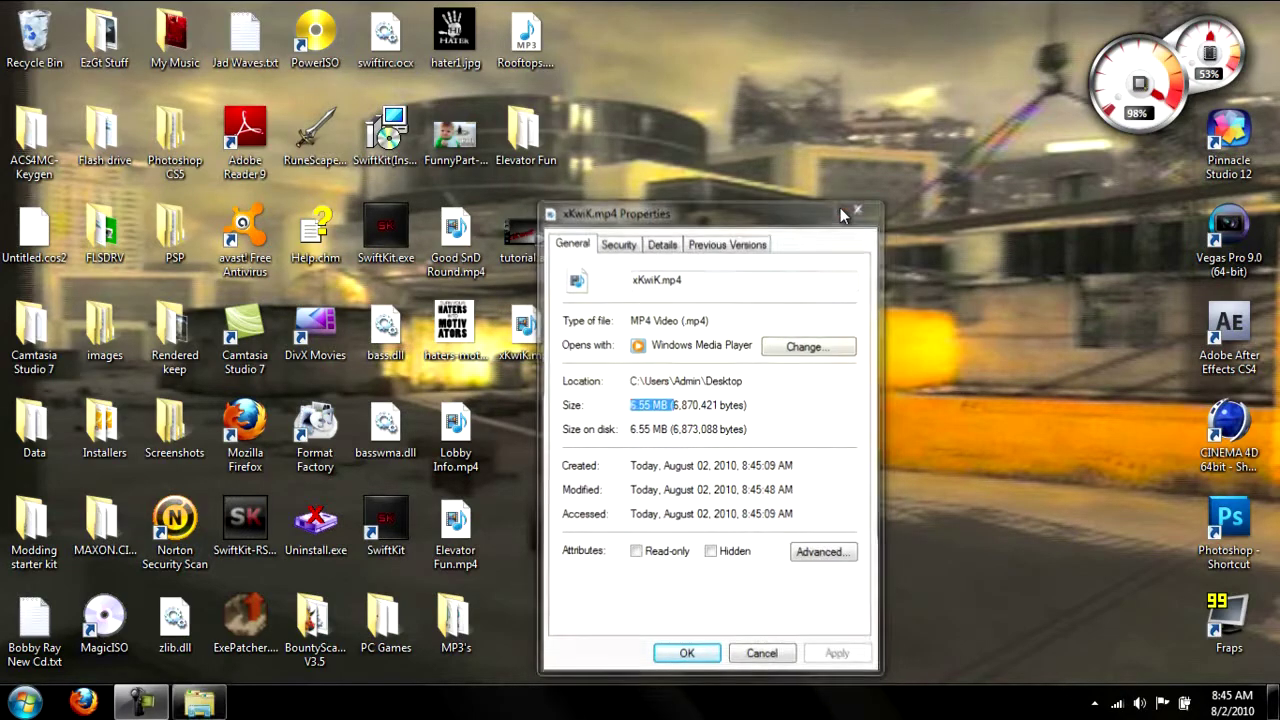
pyautogui.click(523, 330)
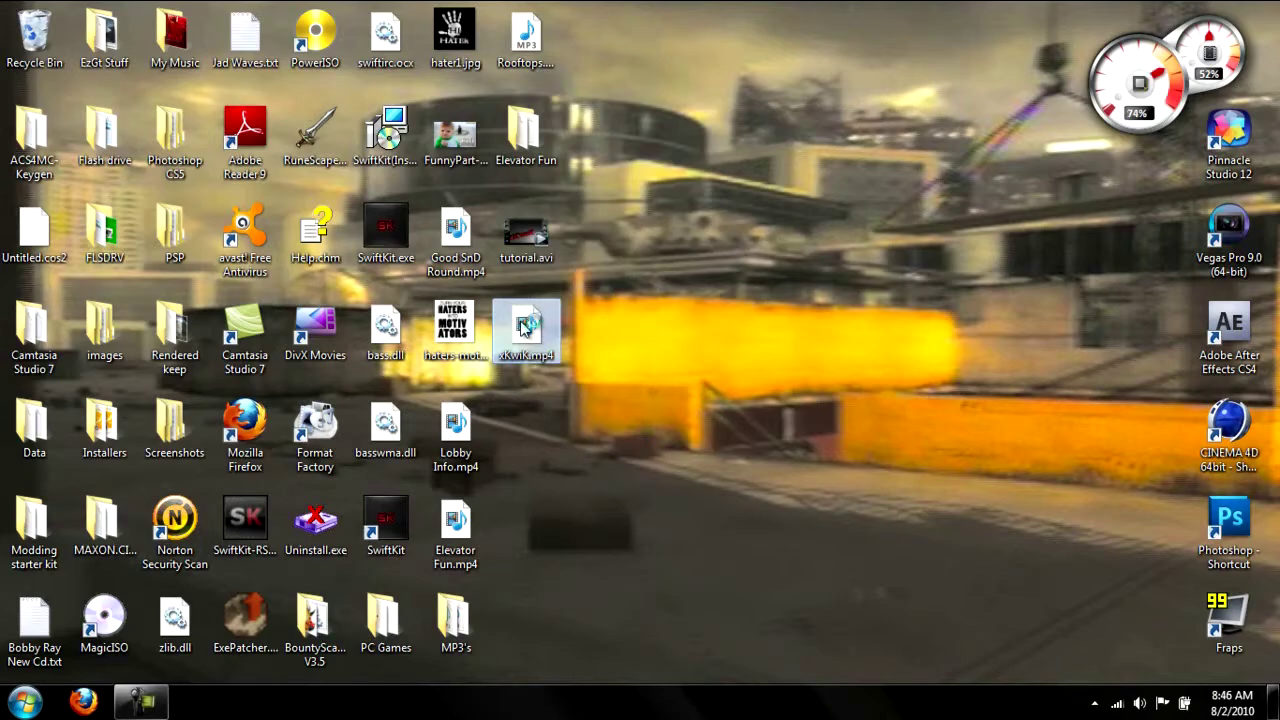
pyautogui.doubleClick(523, 330)
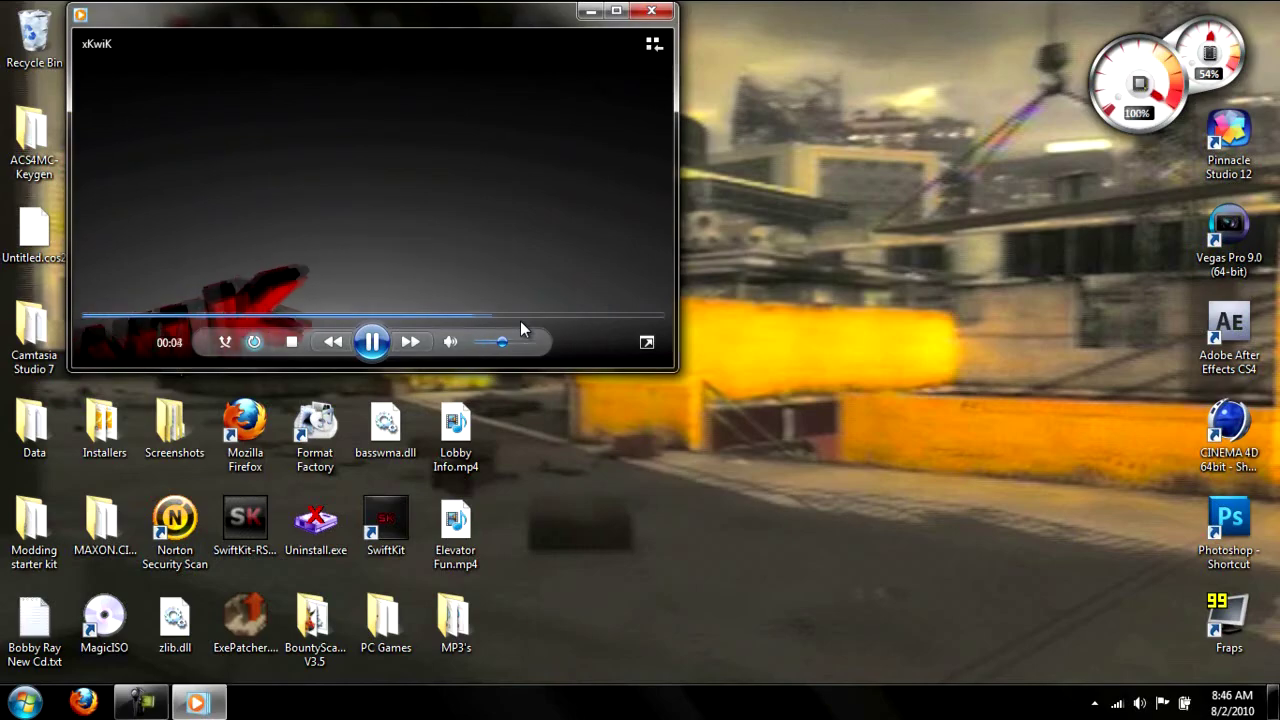
pyautogui.click(655, 11)
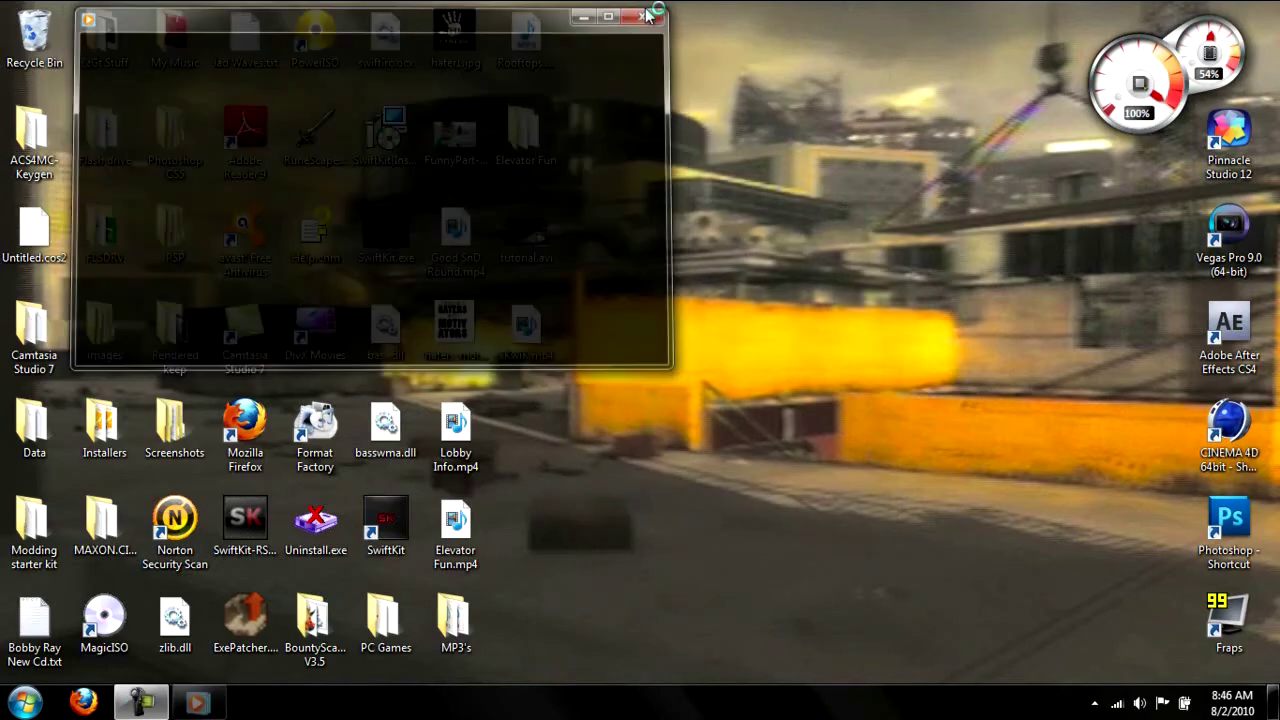